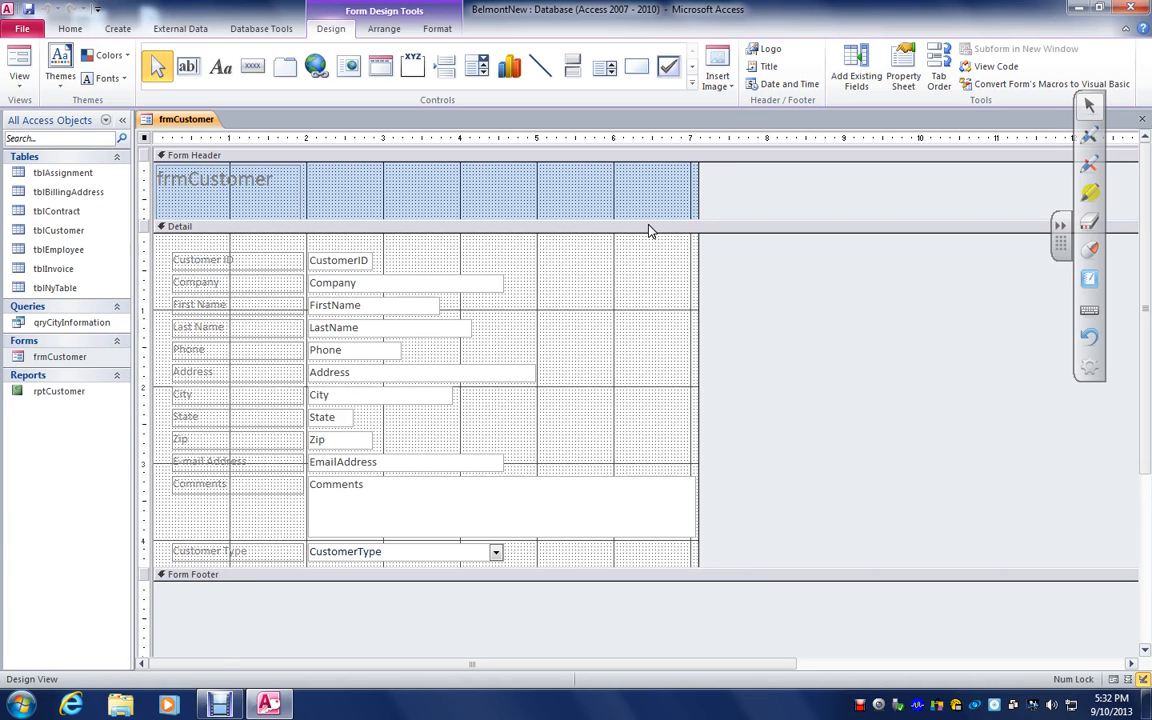
Examine the properties of the Customer ID label in the form's Detail section, including its name and caption, and close the Property Sheet
left_click(233, 265)
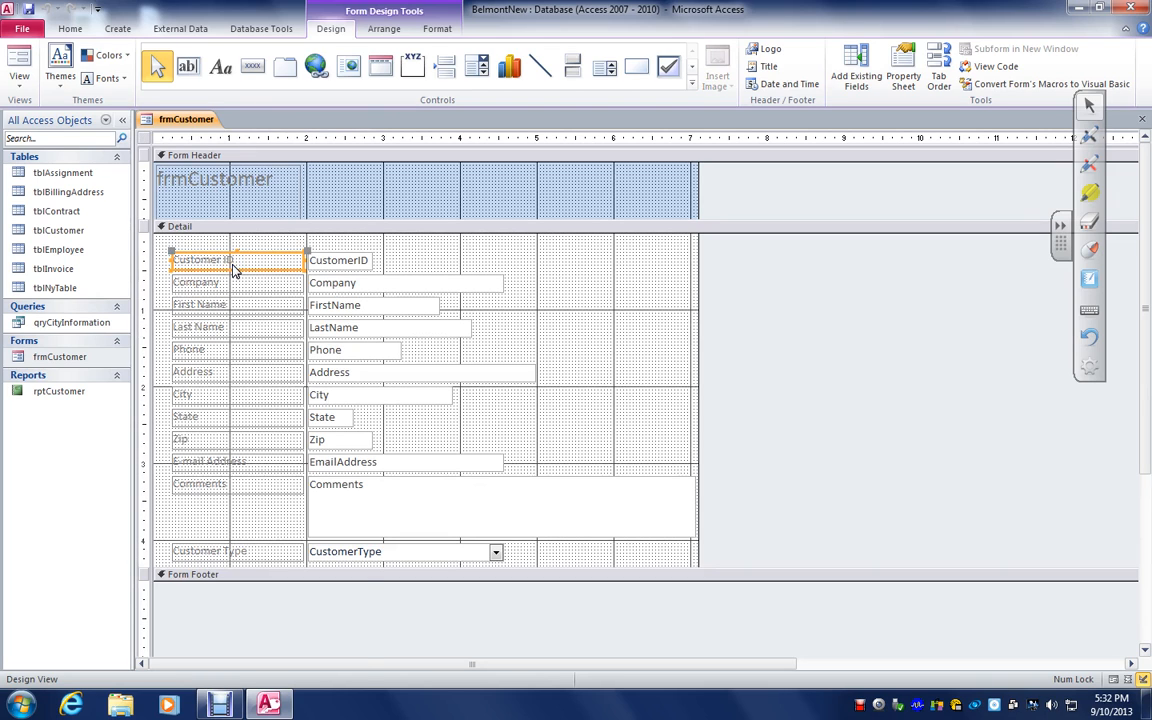
right_click(233, 270)
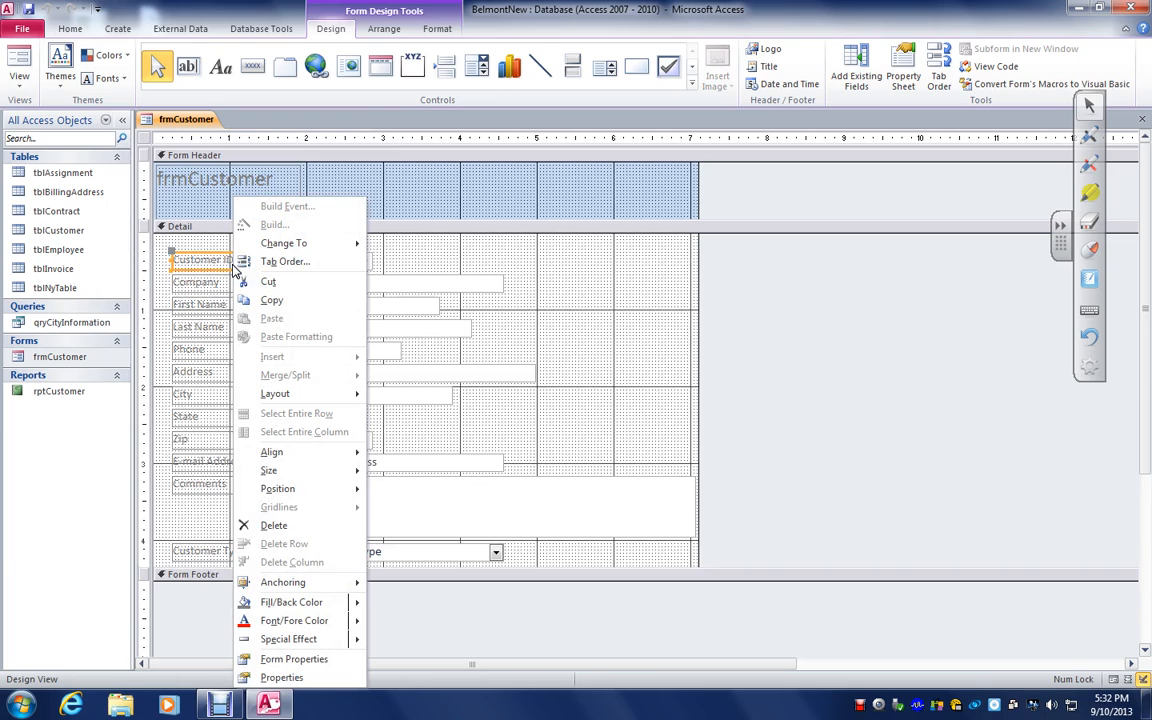
left_click(282, 678)
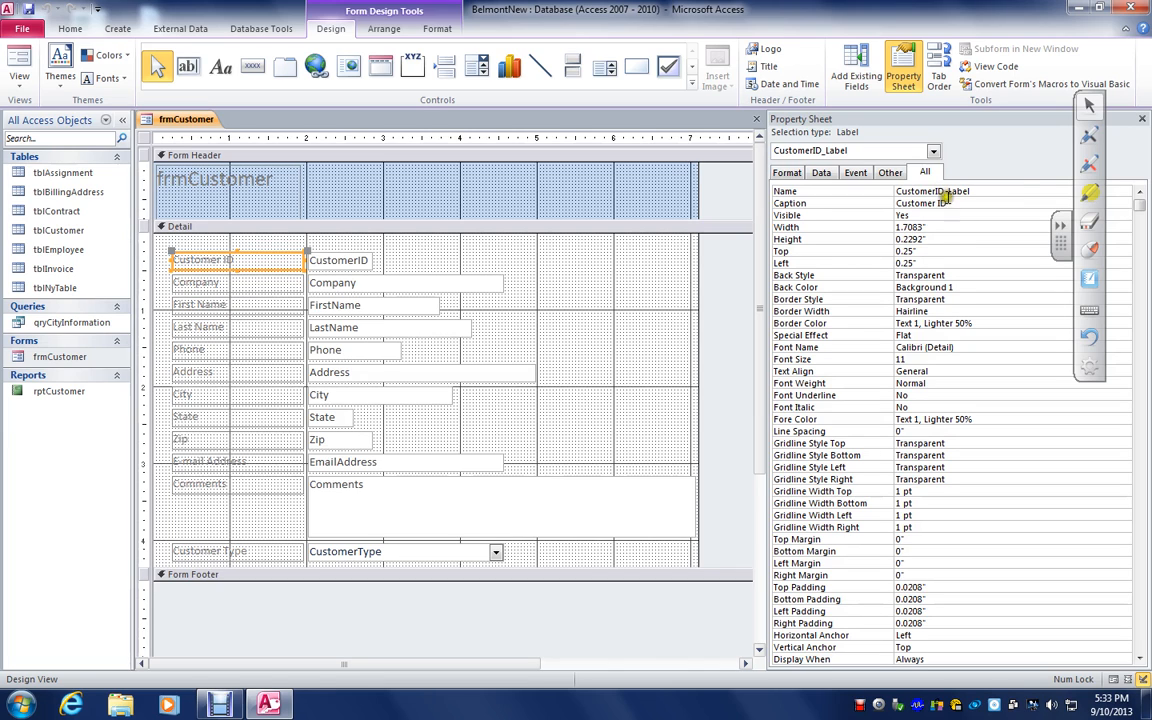
left_click(1143, 119)
Change the Name property of the CustomerID text box to CustomerIDMine and close the Property Sheet
left_click(356, 262)
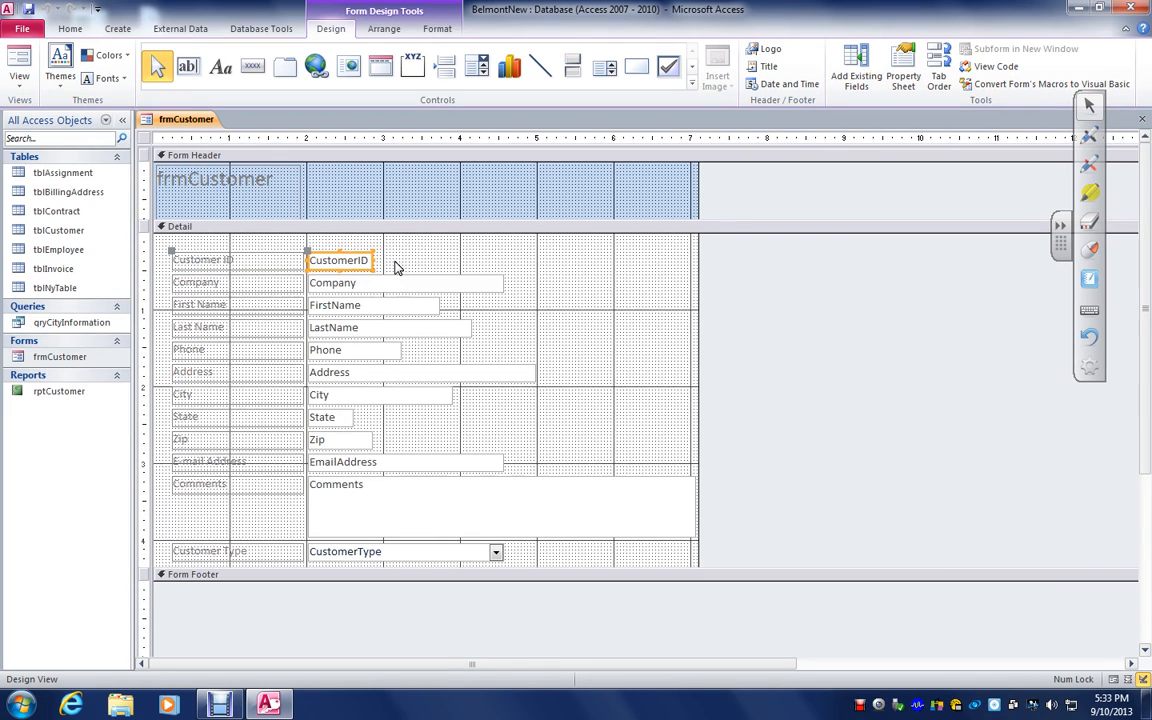
right_click(346, 260)
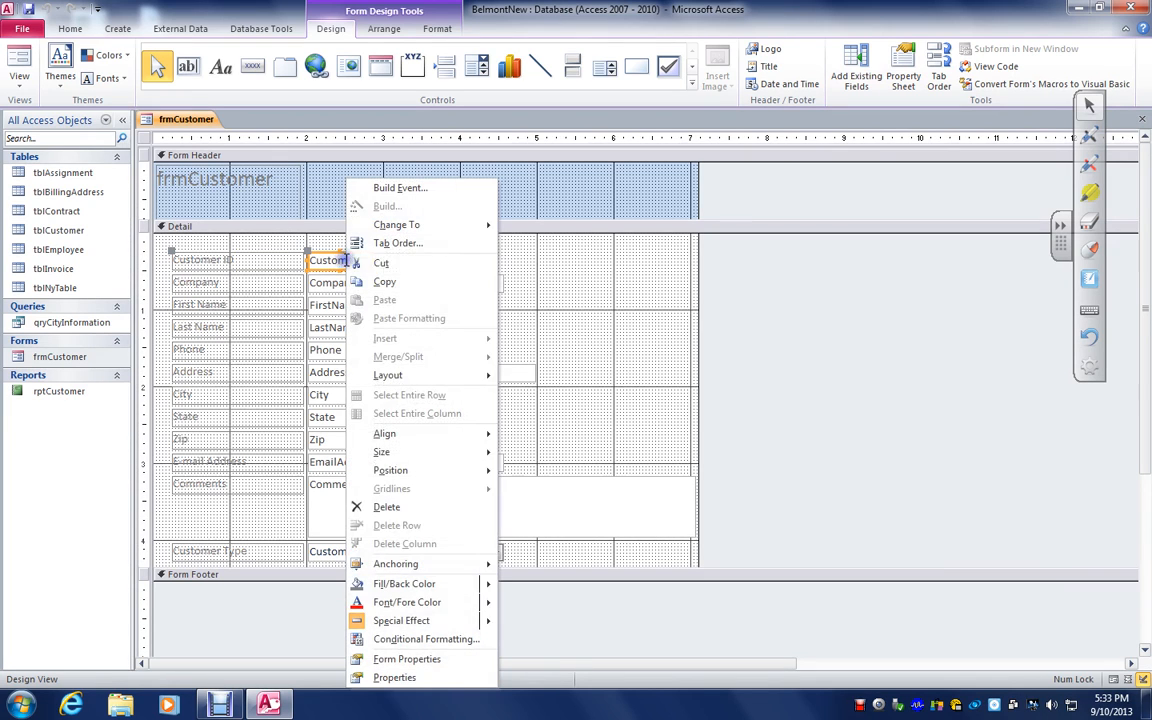
left_click(385, 677)
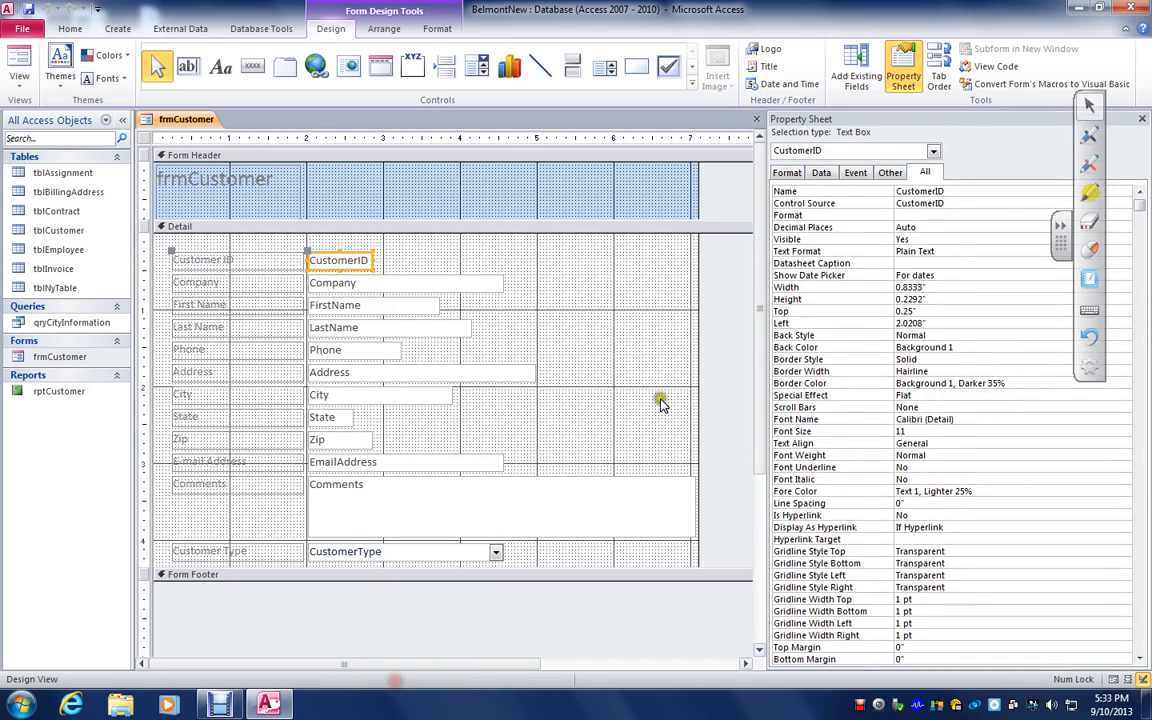
left_click(960, 190)
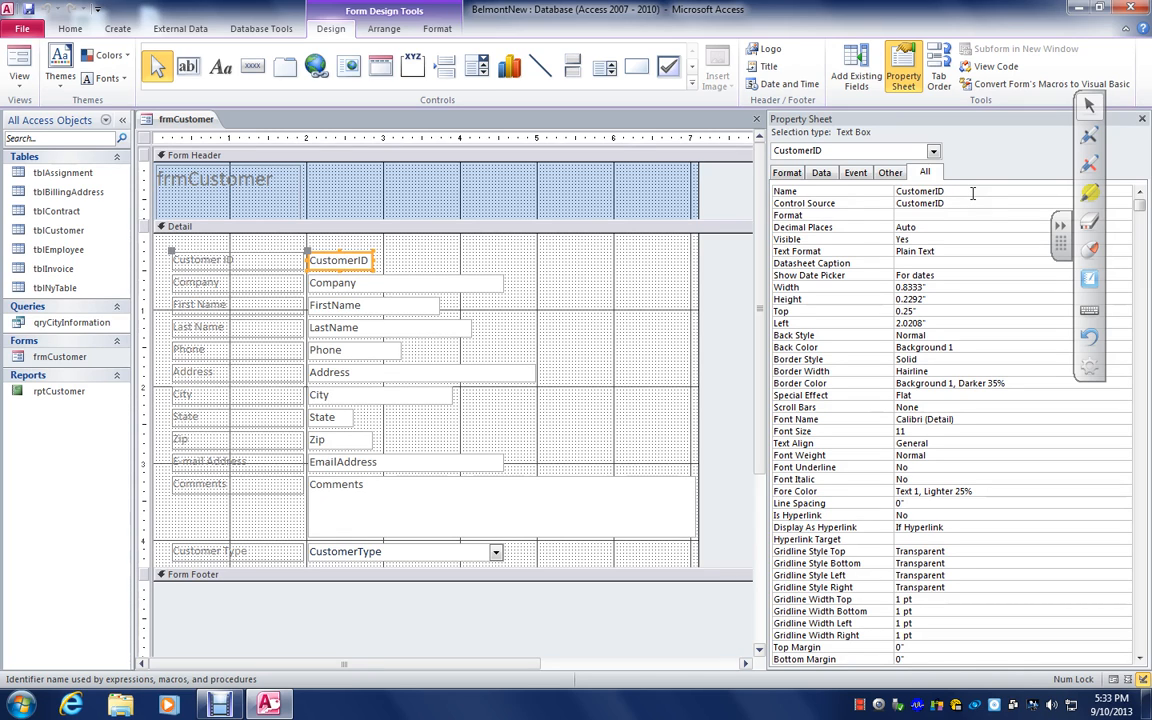
left_click(972, 190)
left_click(950, 191)
type("Mine")
left_click(1141, 118)
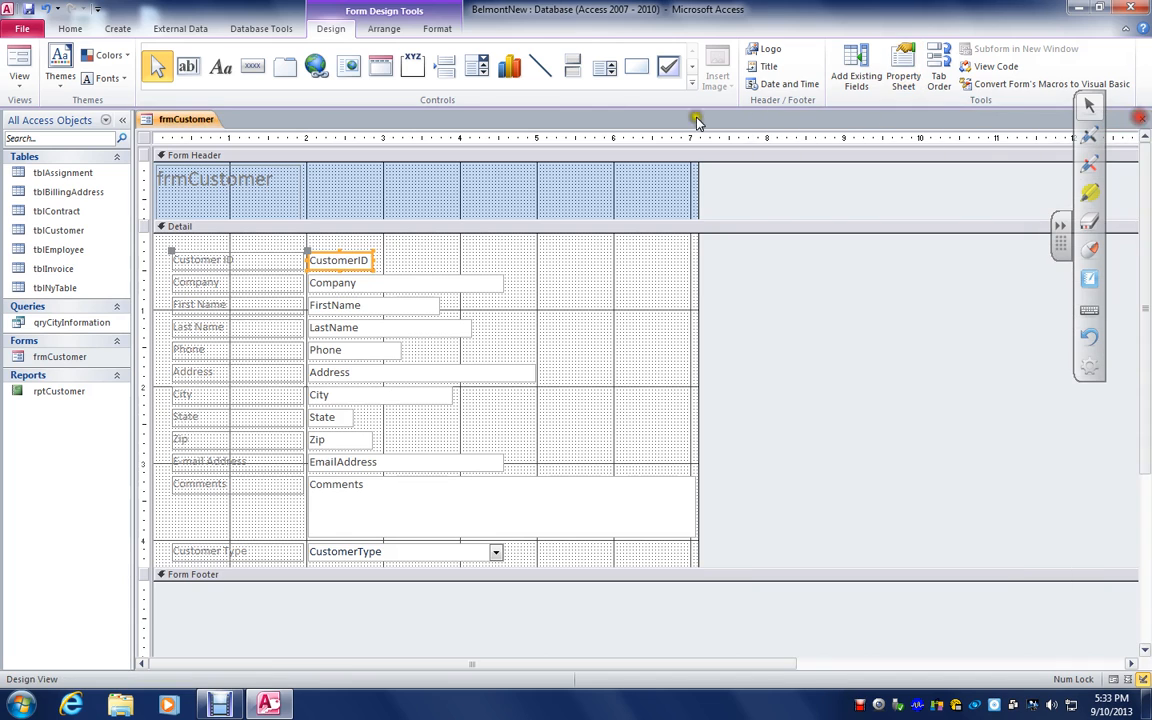
Check the Customer ID field's data in Form View and return to Design View
left_click(19, 65)
left_click(19, 80)
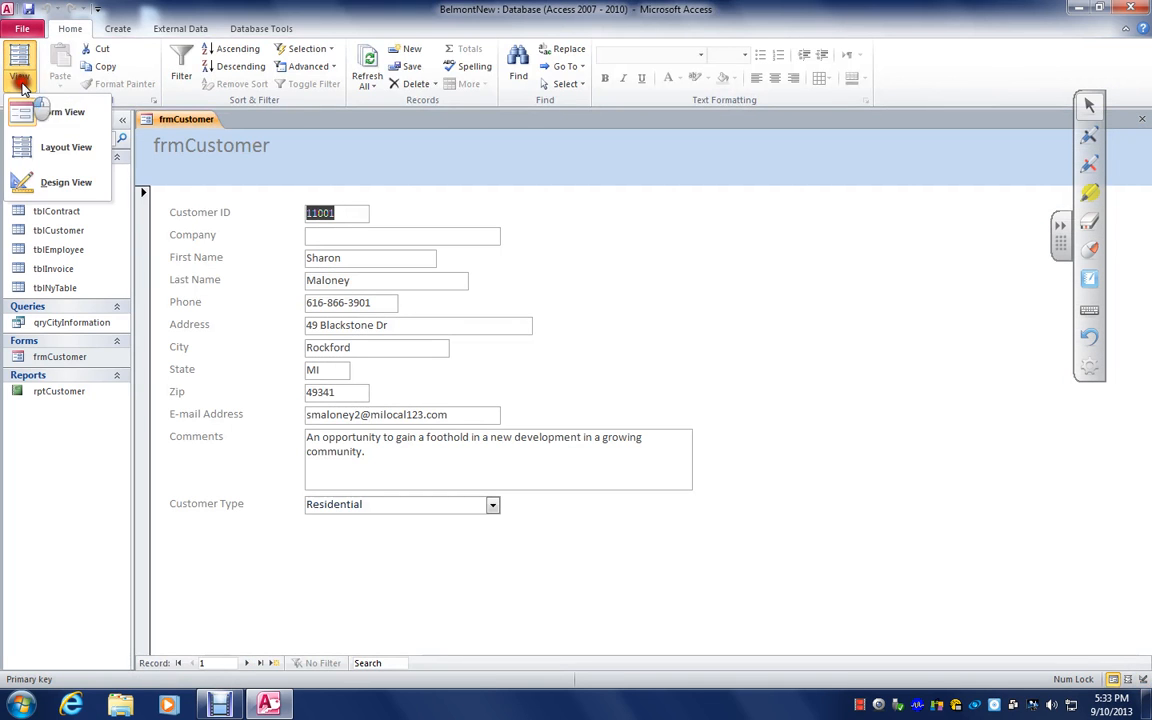
left_click(62, 182)
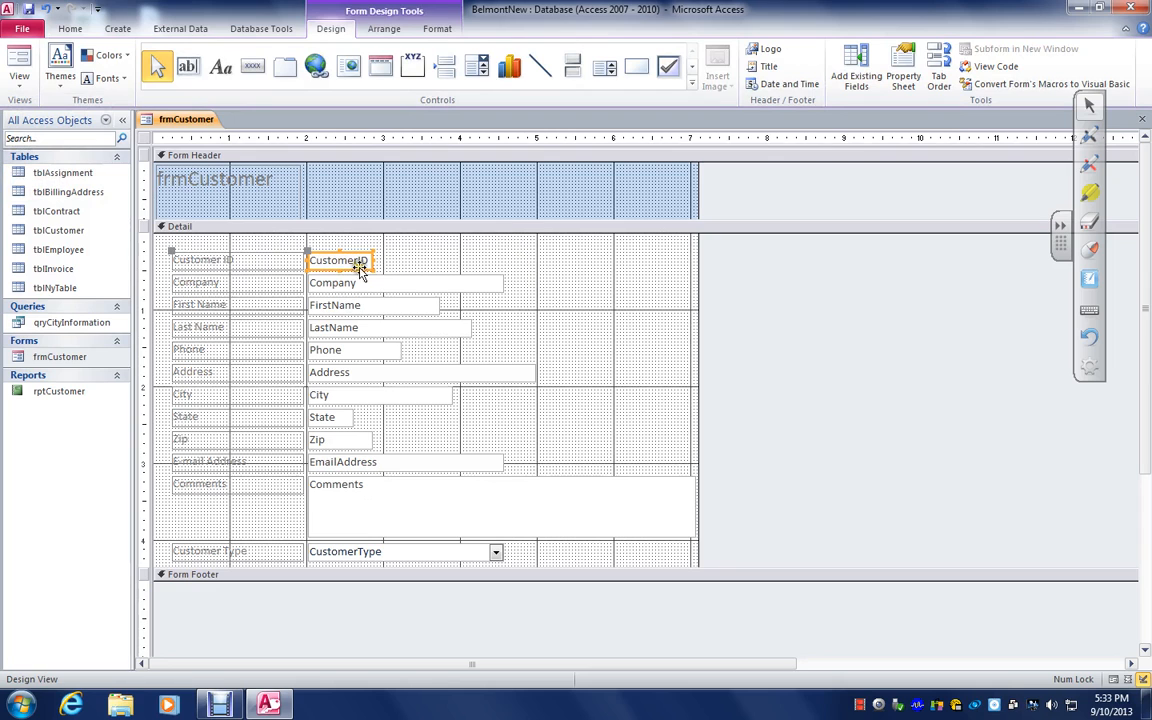
Reopen the Customer ID text box's properties and set its Name back to CustomerID
left_click(360, 264)
right_click(362, 264)
left_click(395, 676)
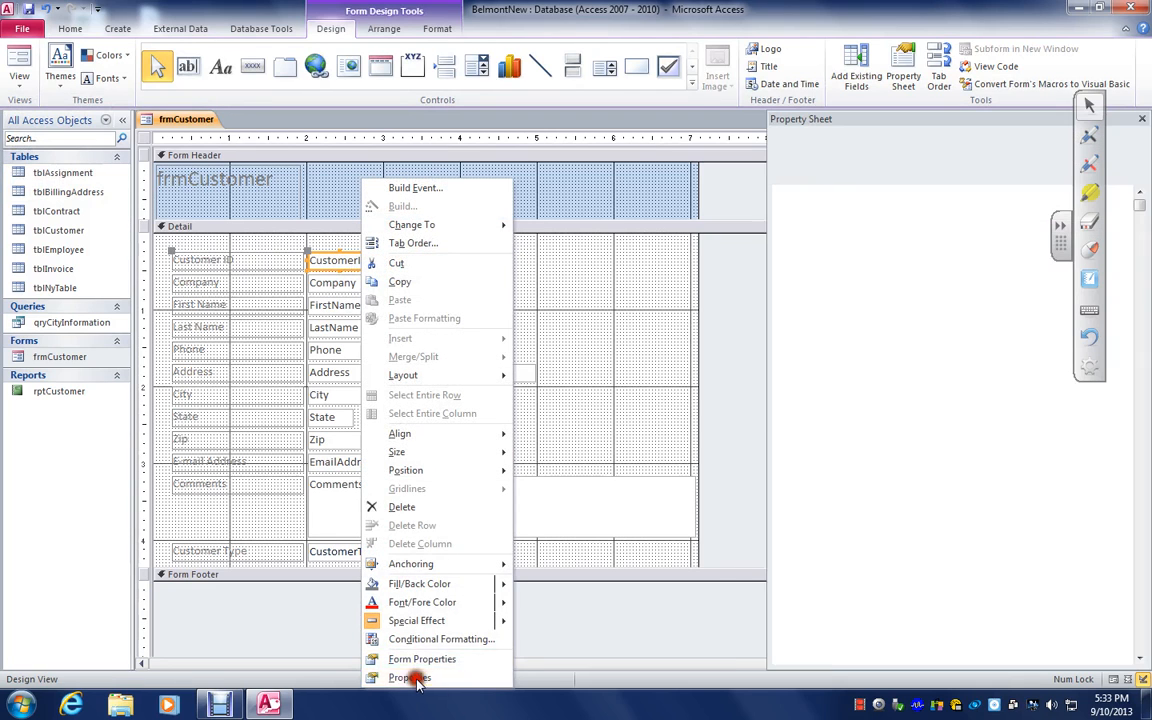
left_click(968, 188)
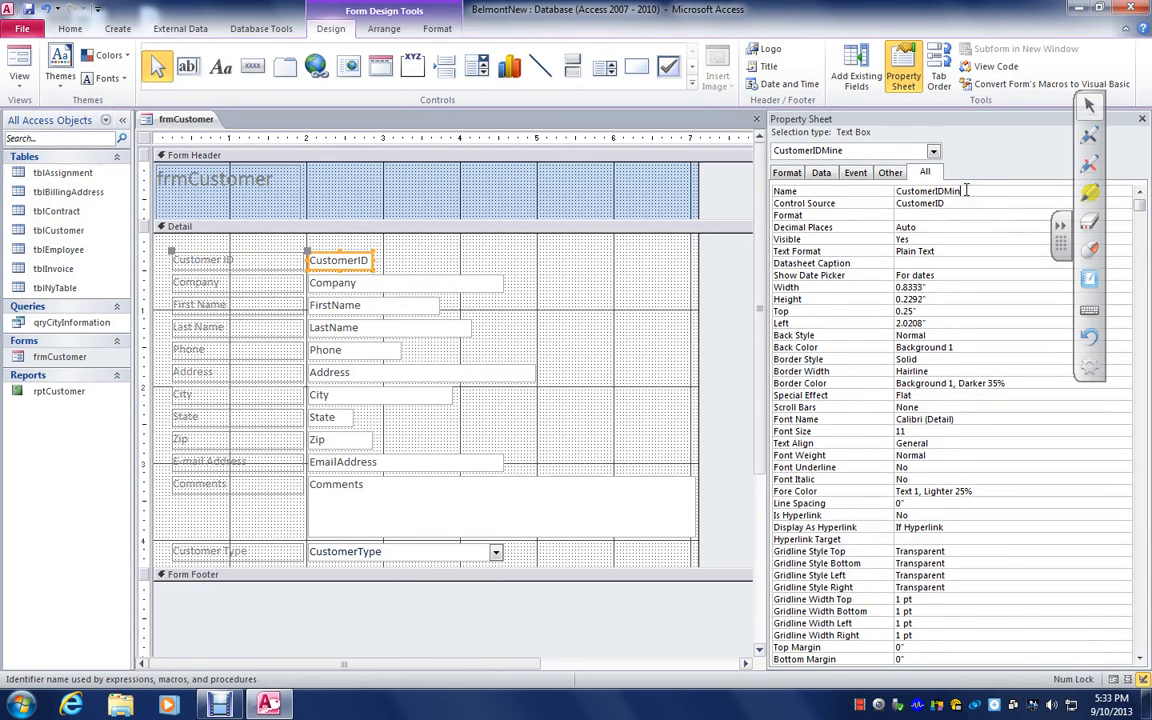
key("BackSpace")
key("BackSpace")
key("BackSpace")
Set the text box's Control Source to CustomerIDMine, check the result in Form View, and return to Design View
left_click(951, 204)
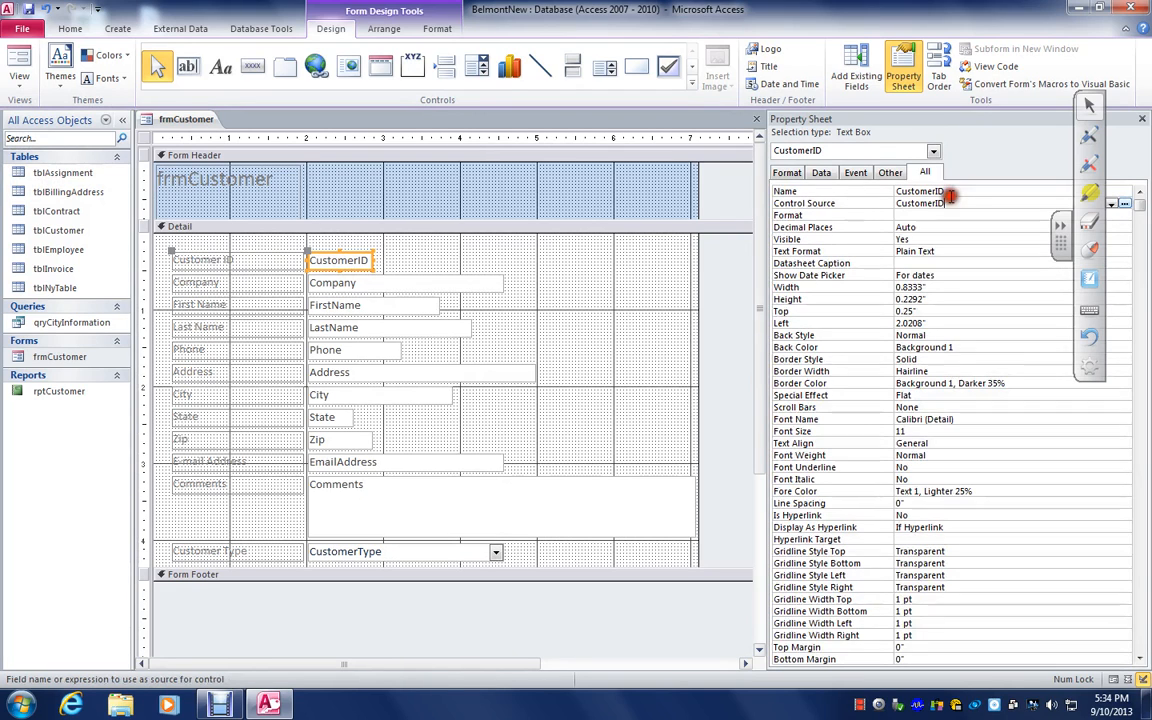
type("Mine")
left_click(18, 58)
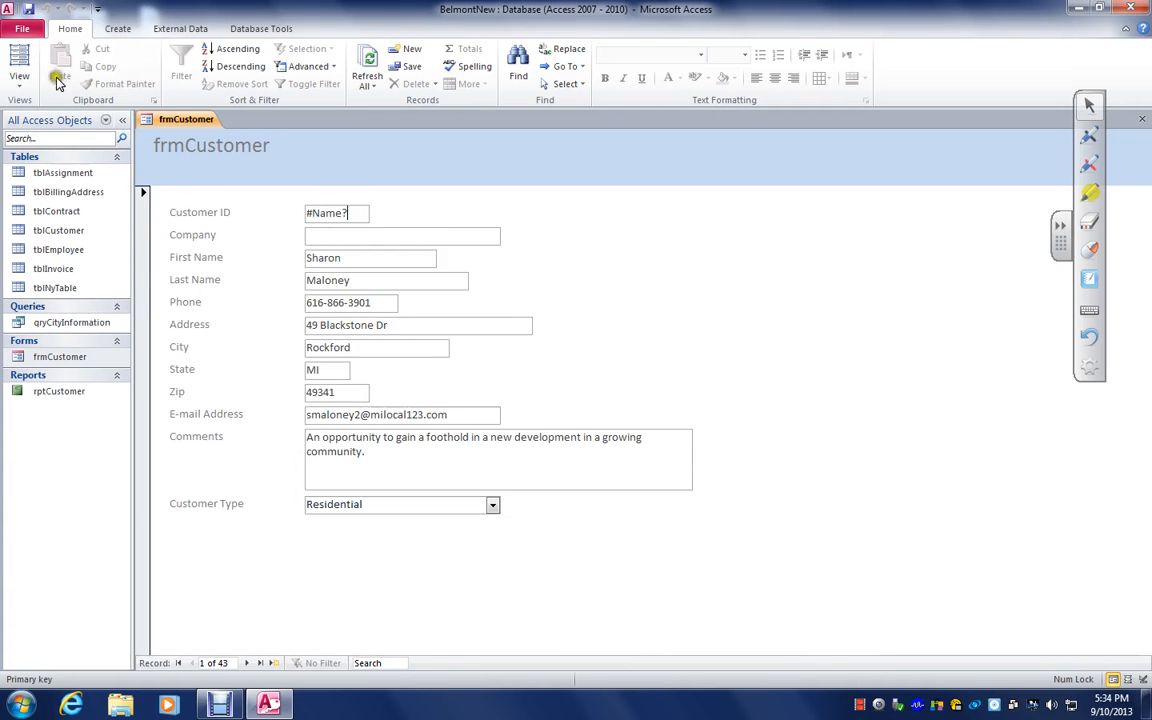
left_click(19, 80)
left_click(40, 182)
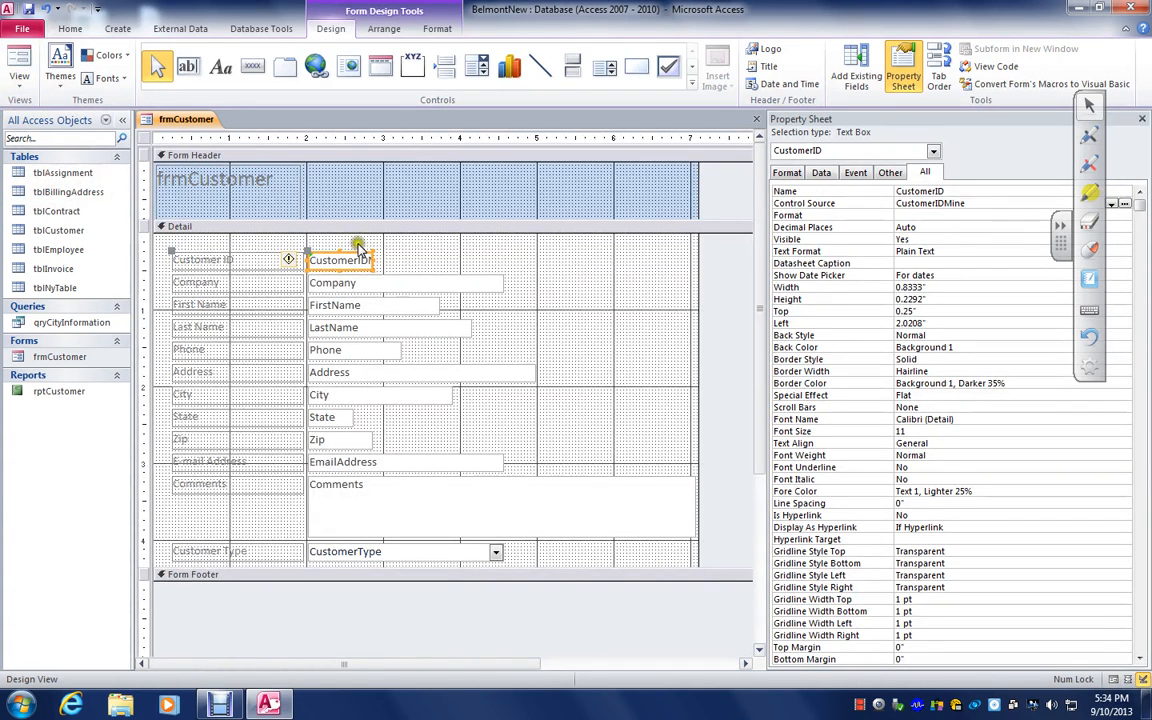
Restore the text box's Control Source to CustomerID, check the field in Form View, and return to Design View
left_click(983, 201)
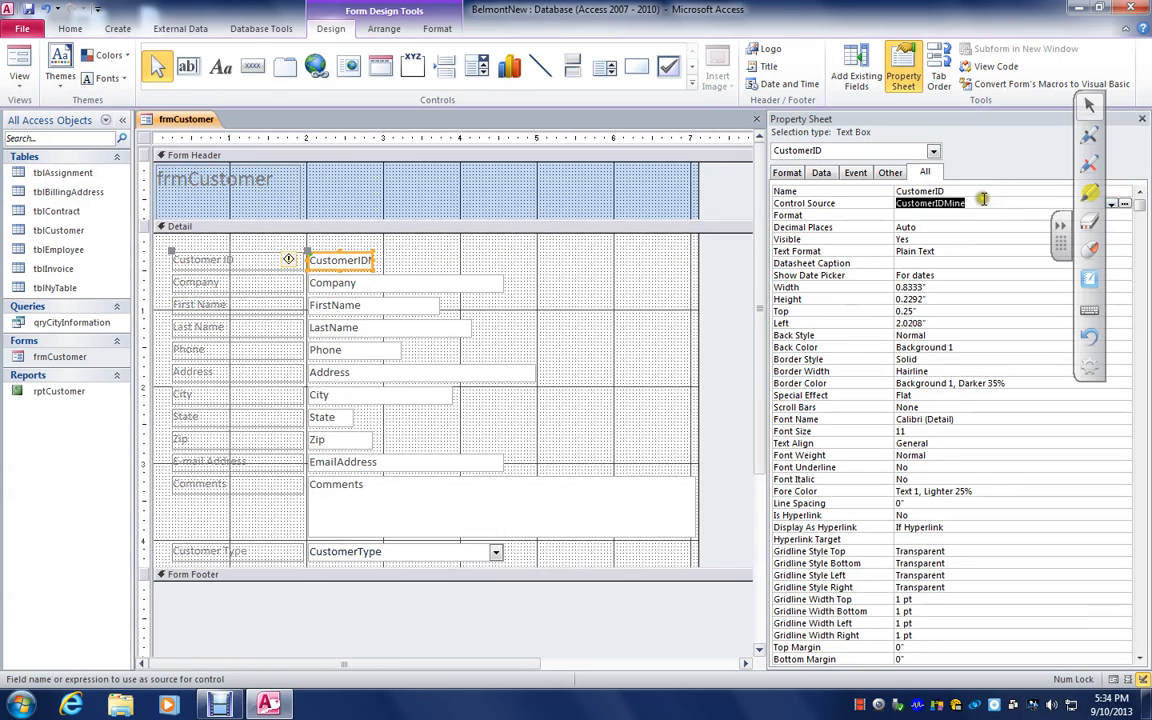
left_click(980, 202)
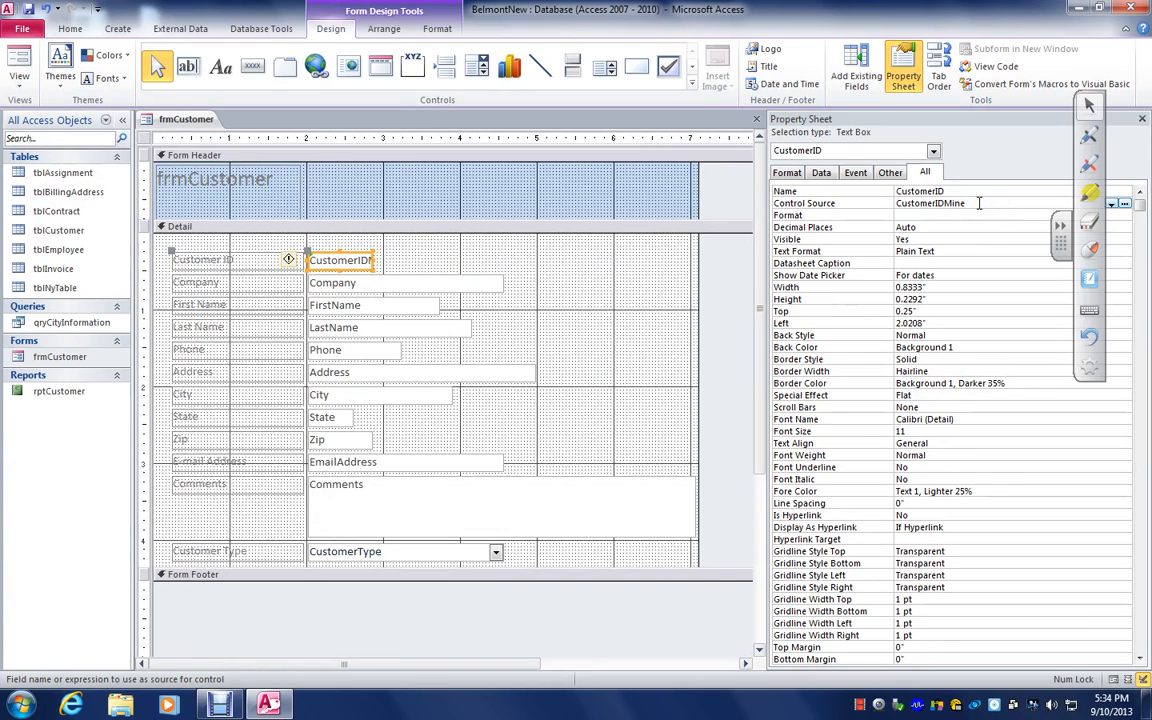
key("BackSpace")
left_click(19, 62)
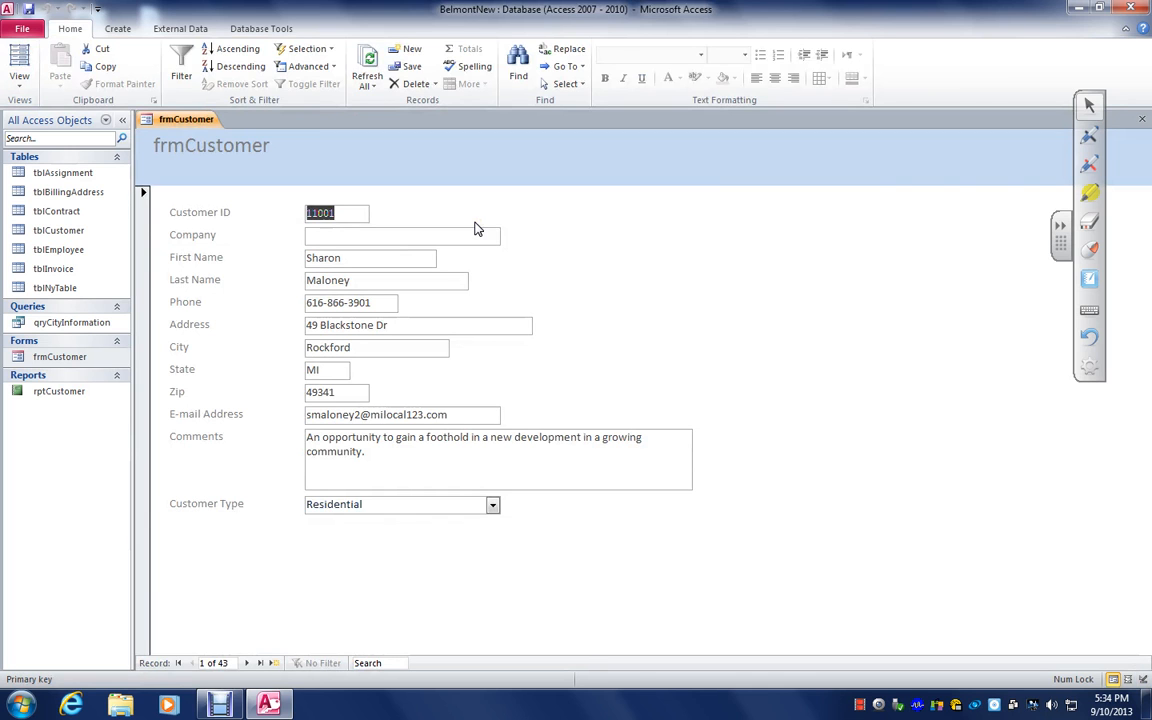
left_click(19, 80)
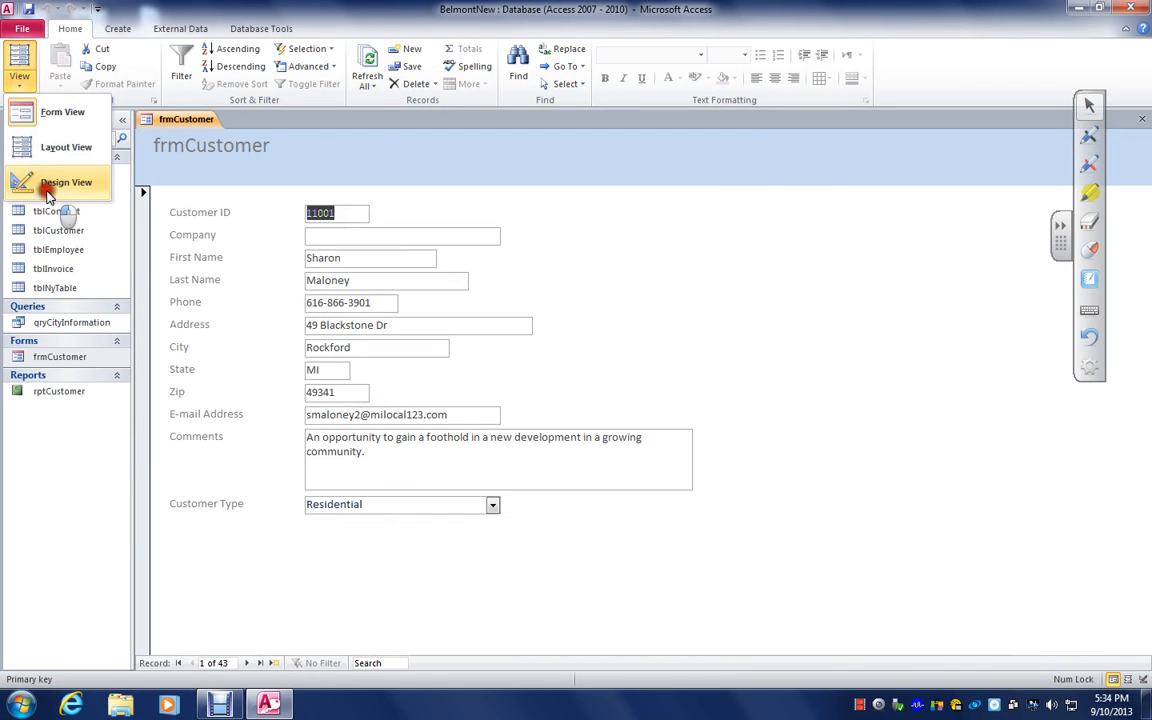
left_click(40, 180)
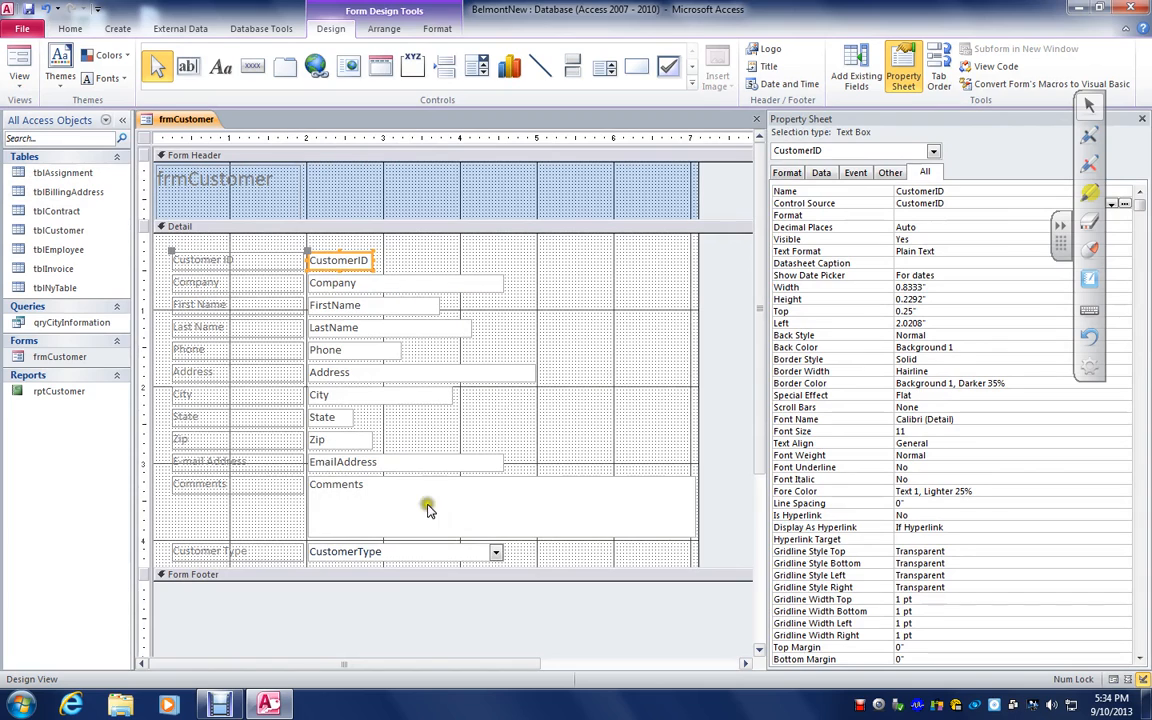
Move the Company text box apart from its label to beside the CustomerID text box, and undo the move
left_click(437, 284)
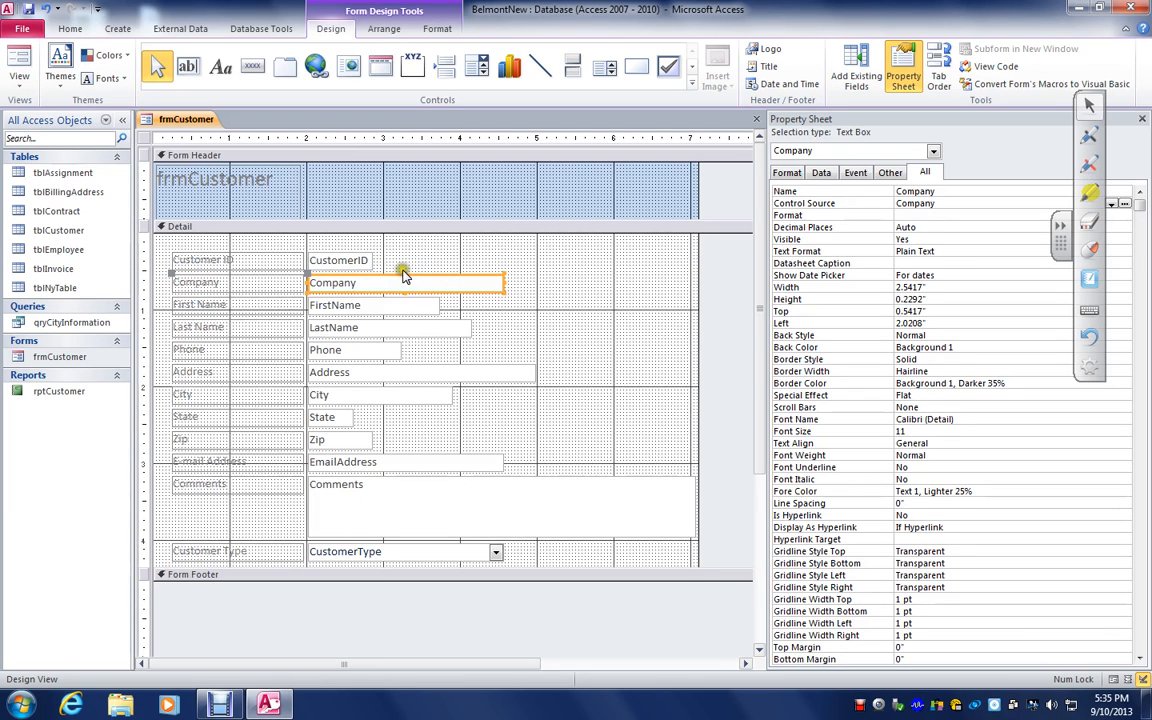
mouse_move(404, 272)
left_mouse_down()
mouse_move(424, 221)
mouse_move(419, 283)
mouse_move(420, 273)
left_mouse_up()
mouse_move(504, 282)
left_mouse_down()
mouse_move(598, 277)
mouse_move(504, 284)
mouse_move(589, 239)
mouse_move(505, 268)
left_mouse_up()
left_click_drag(309, 275, 419, 254)
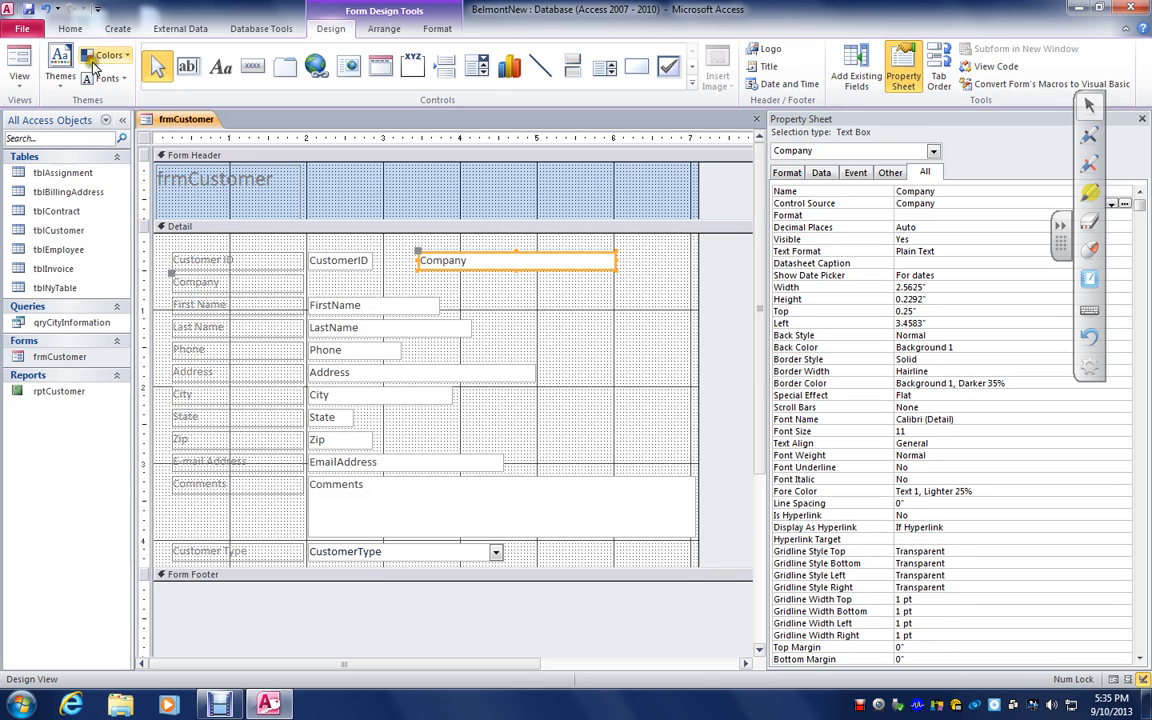
left_click(44, 9)
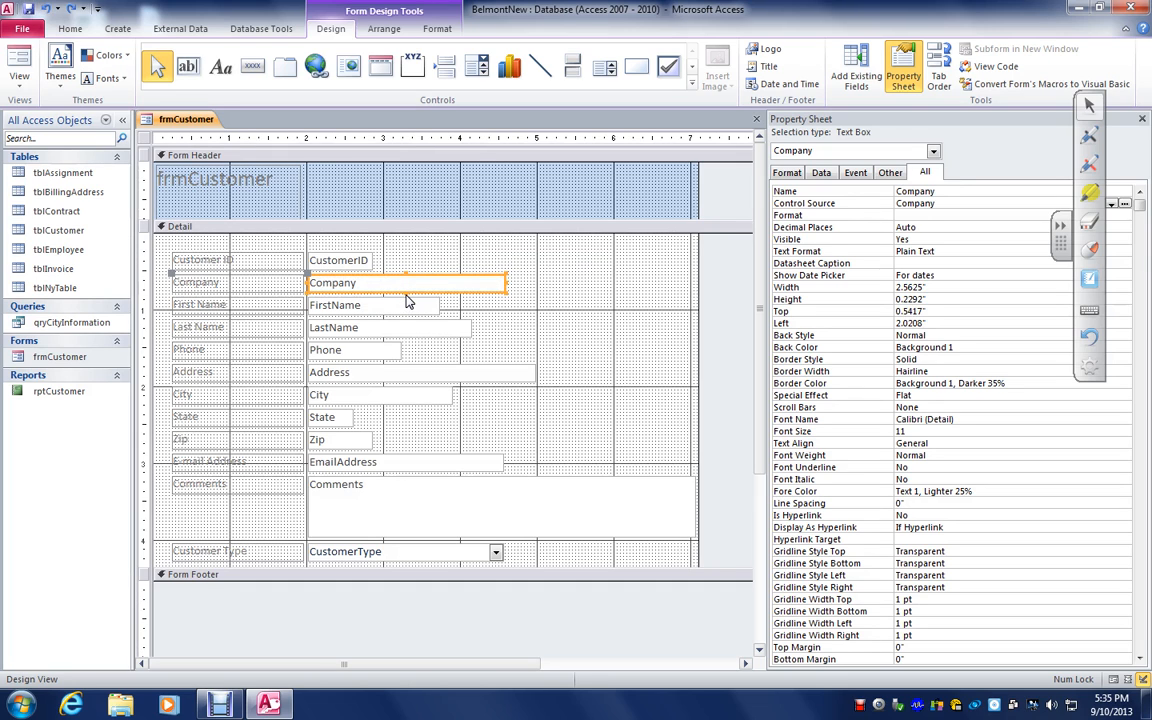
Close the Property Sheet and close the frmCustomer form without saving its design changes
left_click(239, 281)
left_click(358, 281)
left_click(1142, 119)
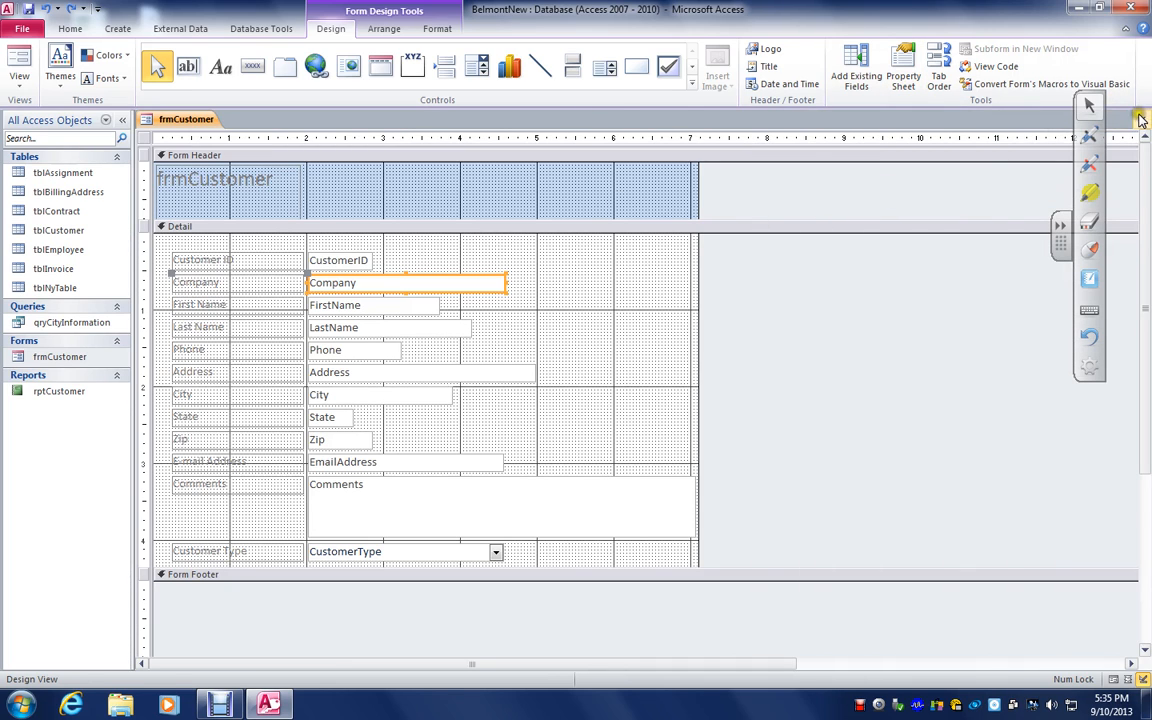
left_click(1145, 121)
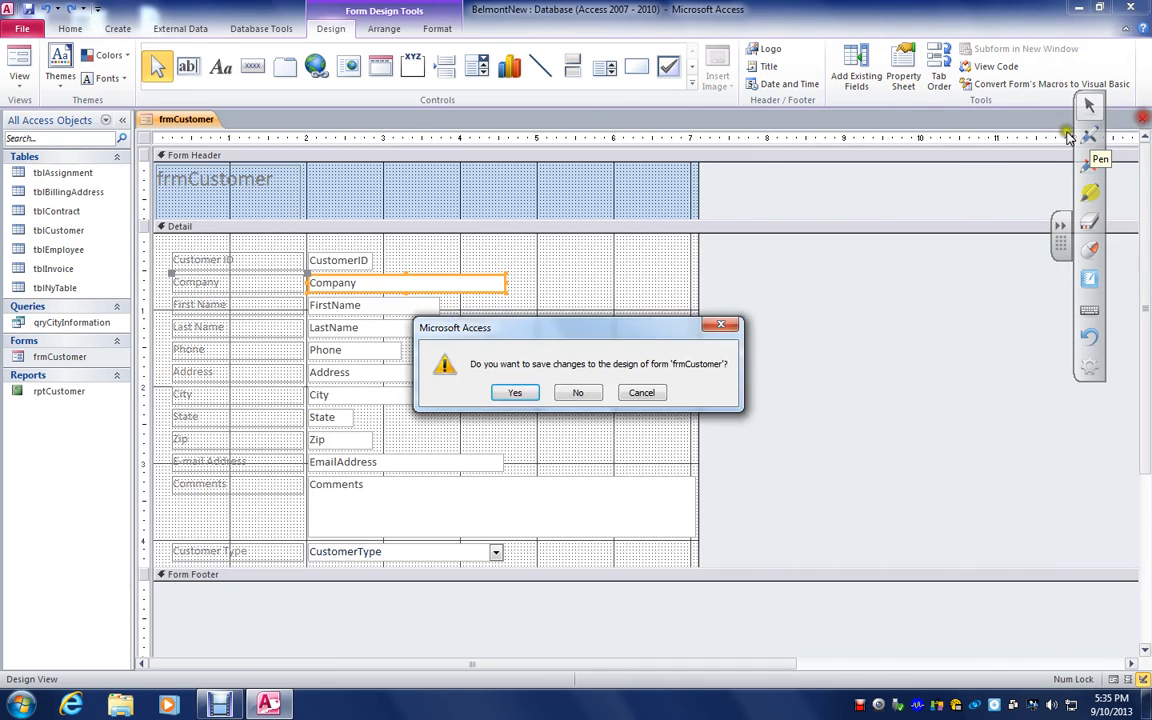
left_click(581, 393)
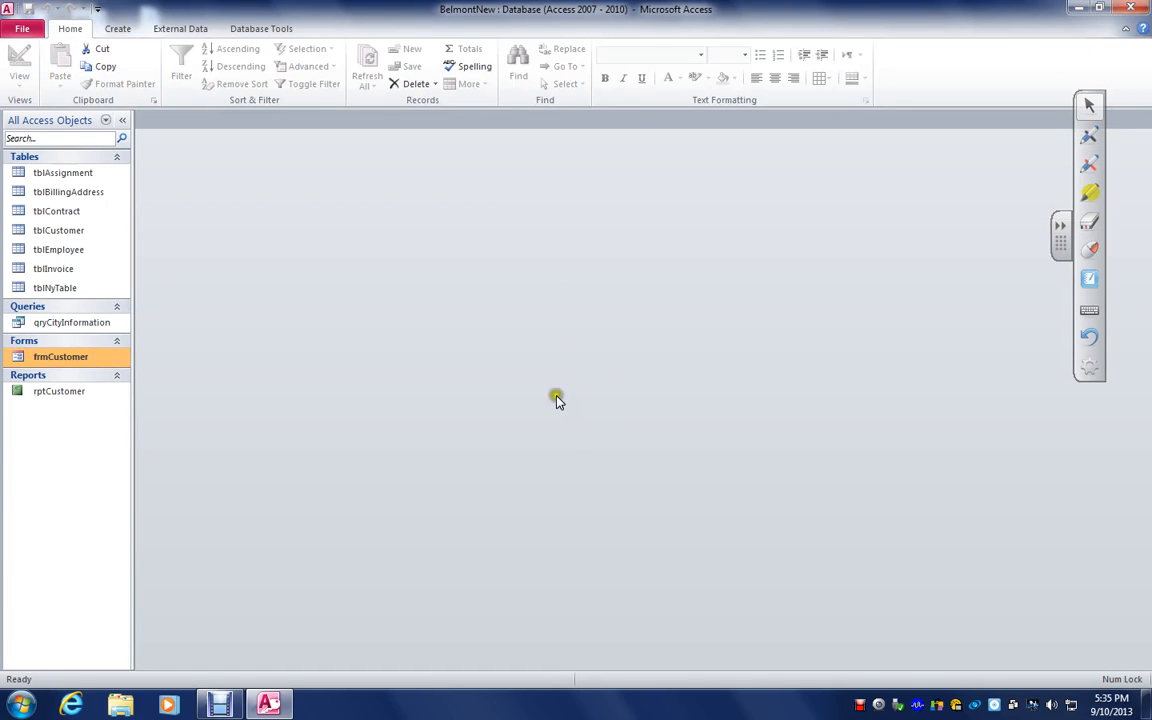
Start a new query in Design View and close it without adding any tables
left_click(119, 30)
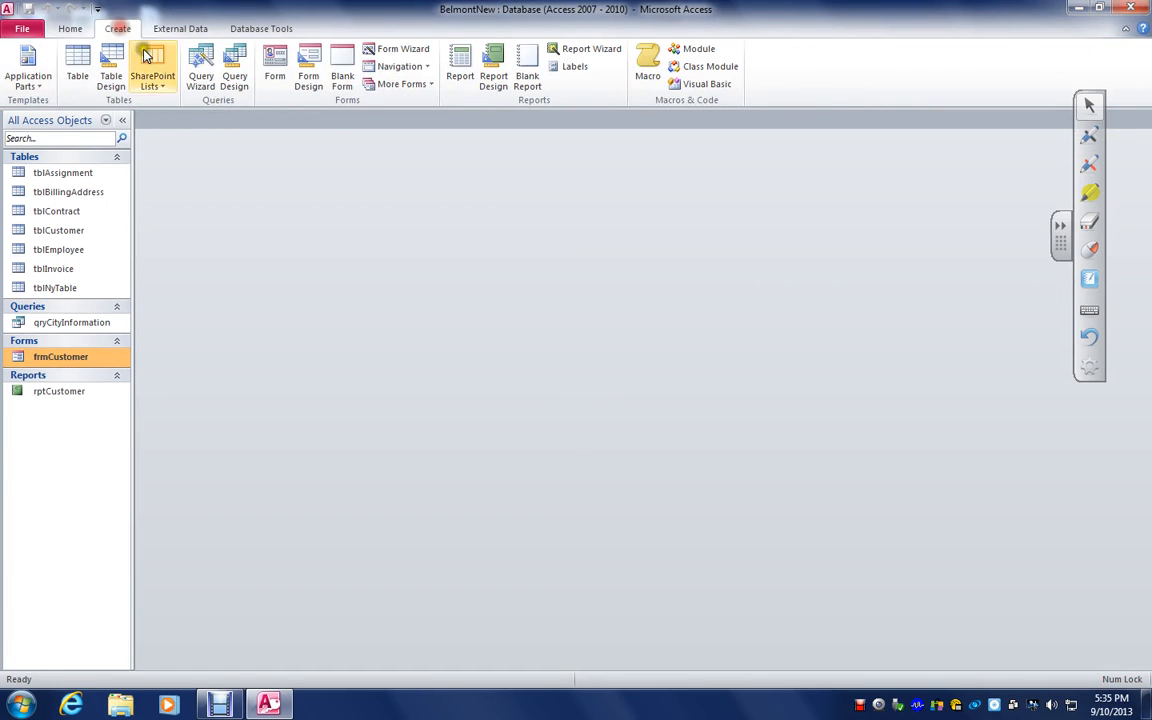
left_click(234, 76)
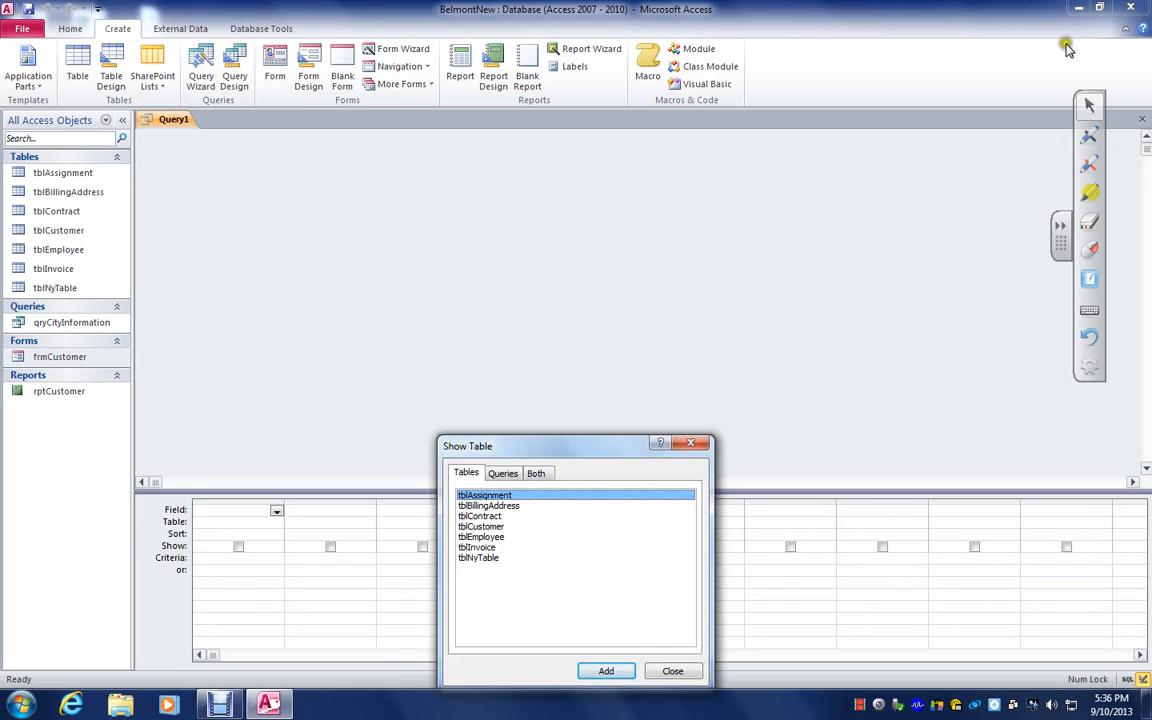
left_click(1142, 120)
left_click(672, 671)
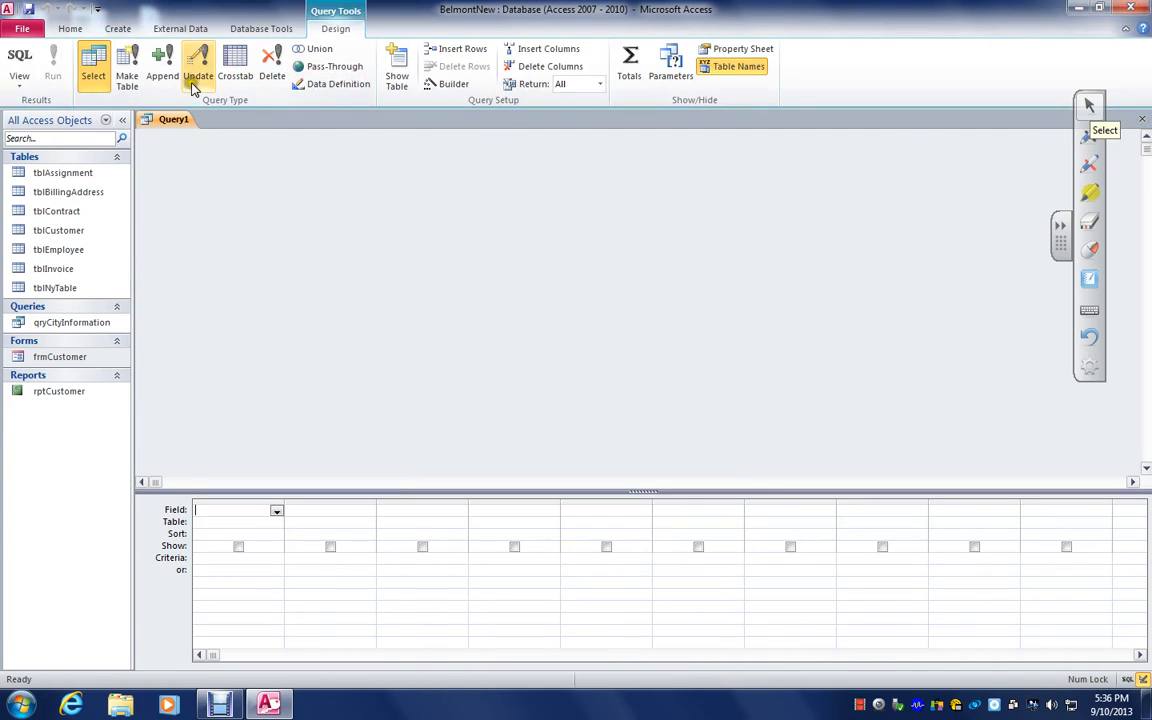
left_click(1143, 118)
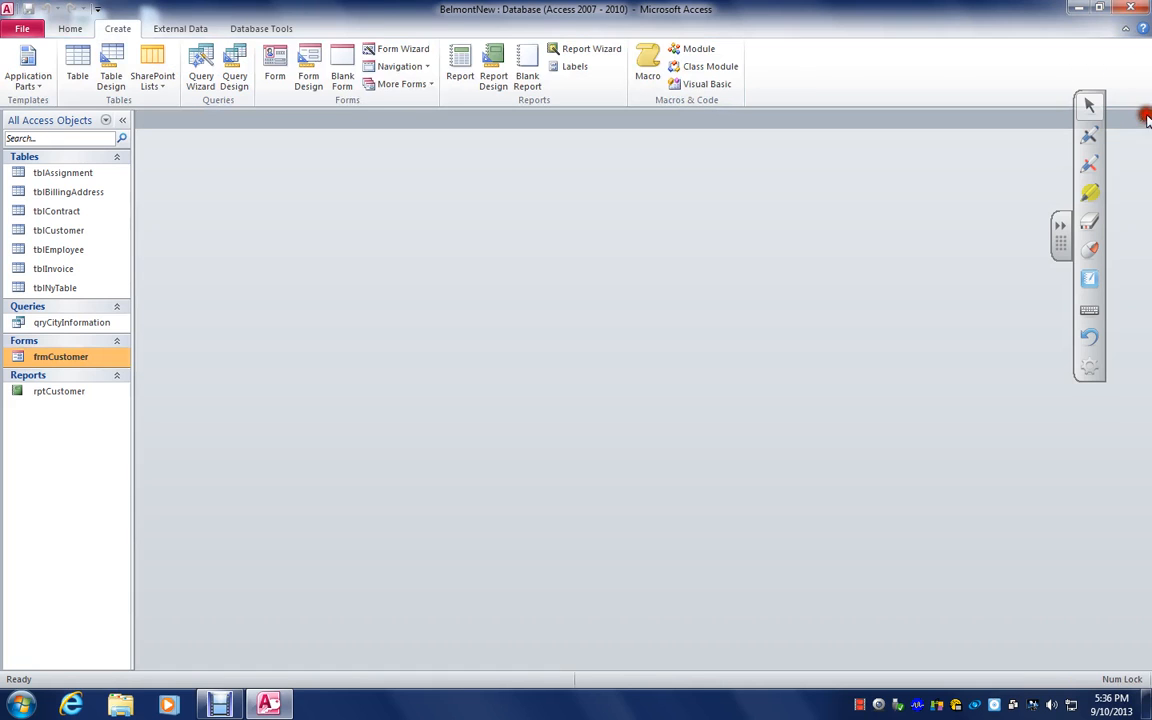
Create a blank form in Design View and open the properties of the form itself
left_click(432, 86)
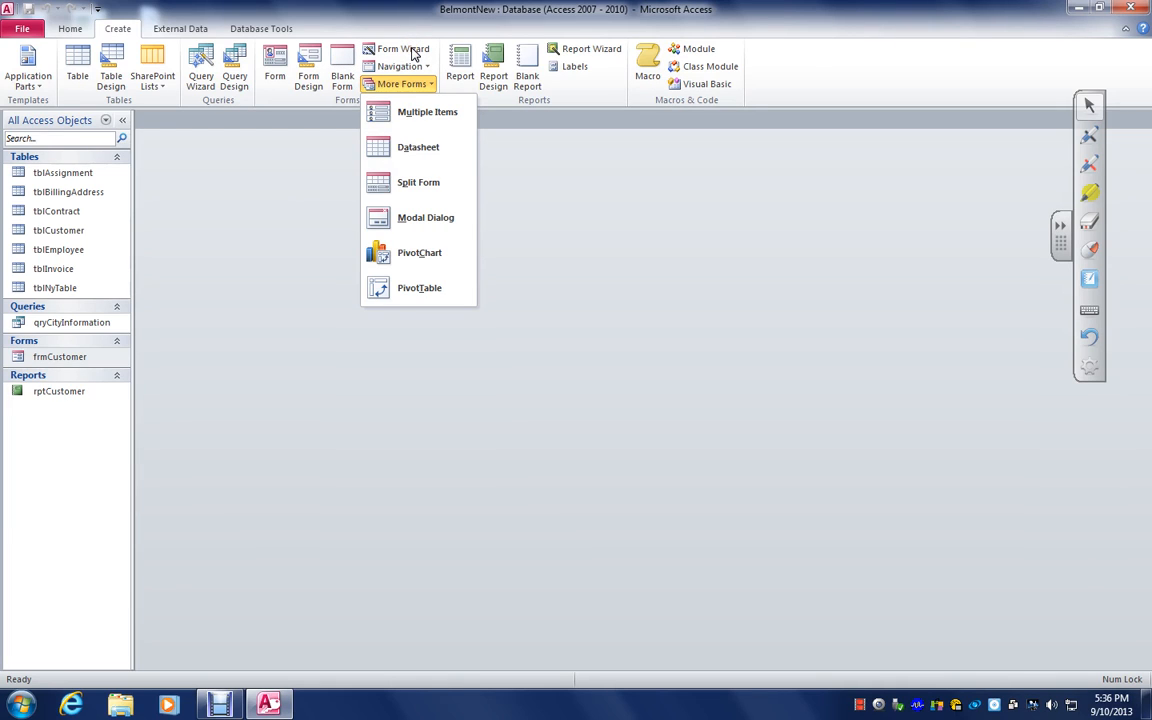
left_click(310, 66)
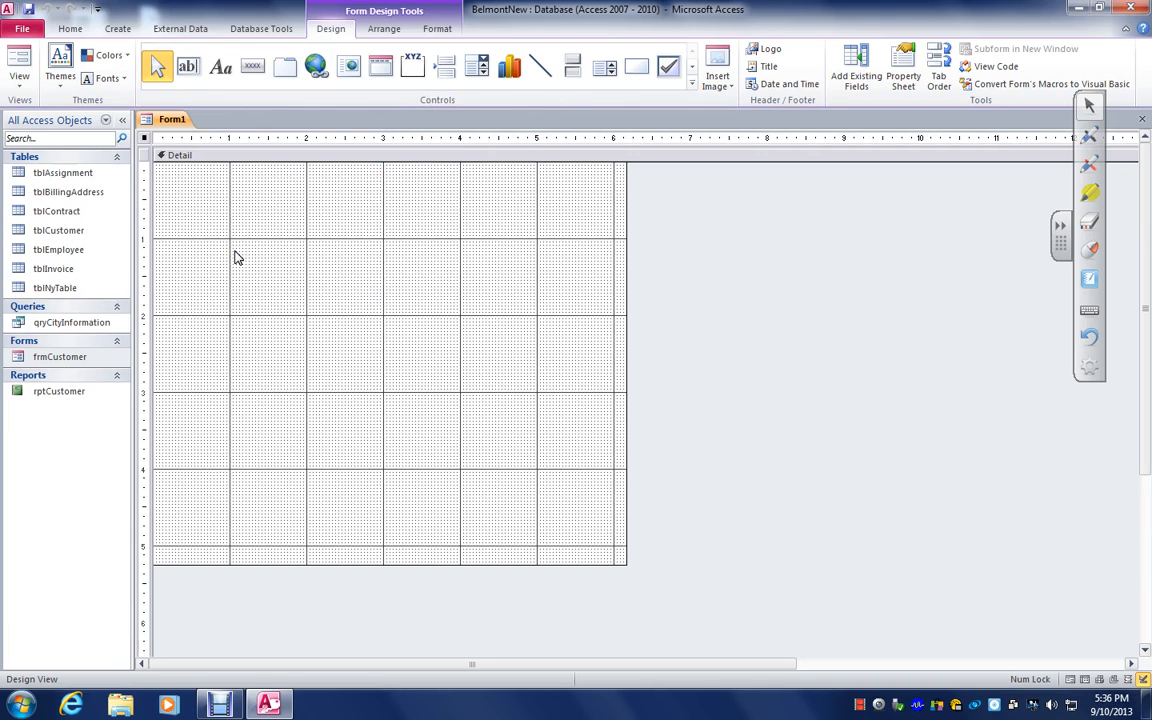
right_click(145, 141)
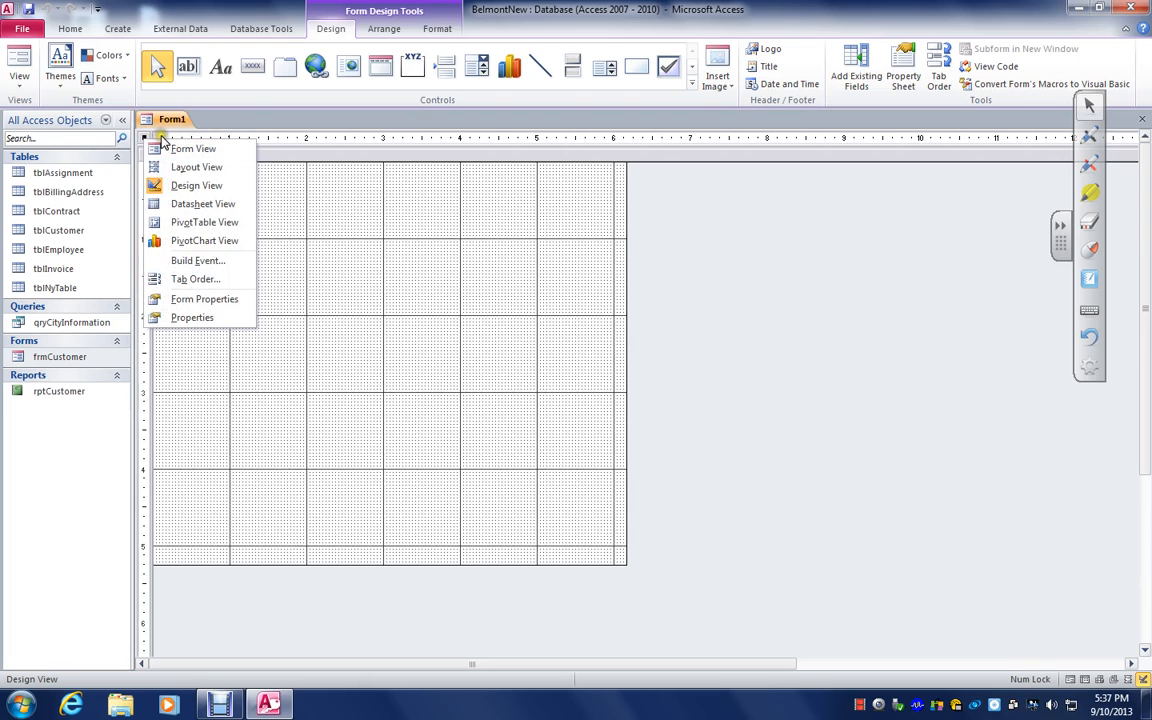
left_click(187, 318)
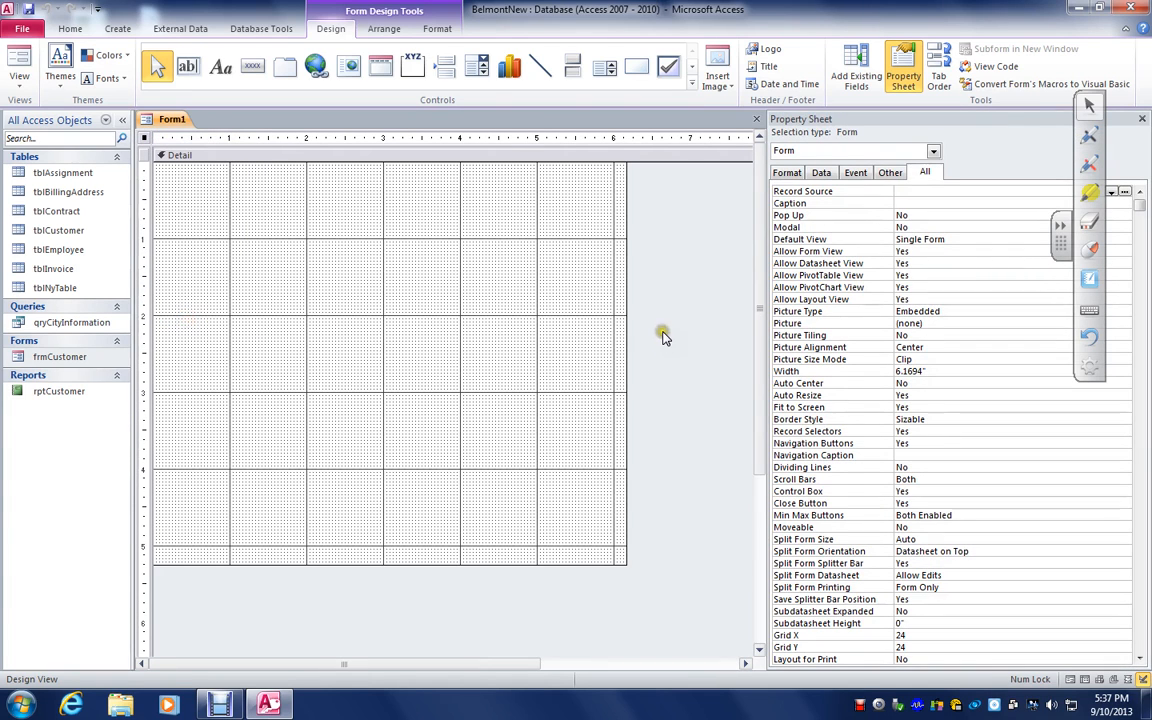
Set the form's Record Source to tblCustomer and close the Property Sheet
left_click_drag(1062, 248, 45, 322)
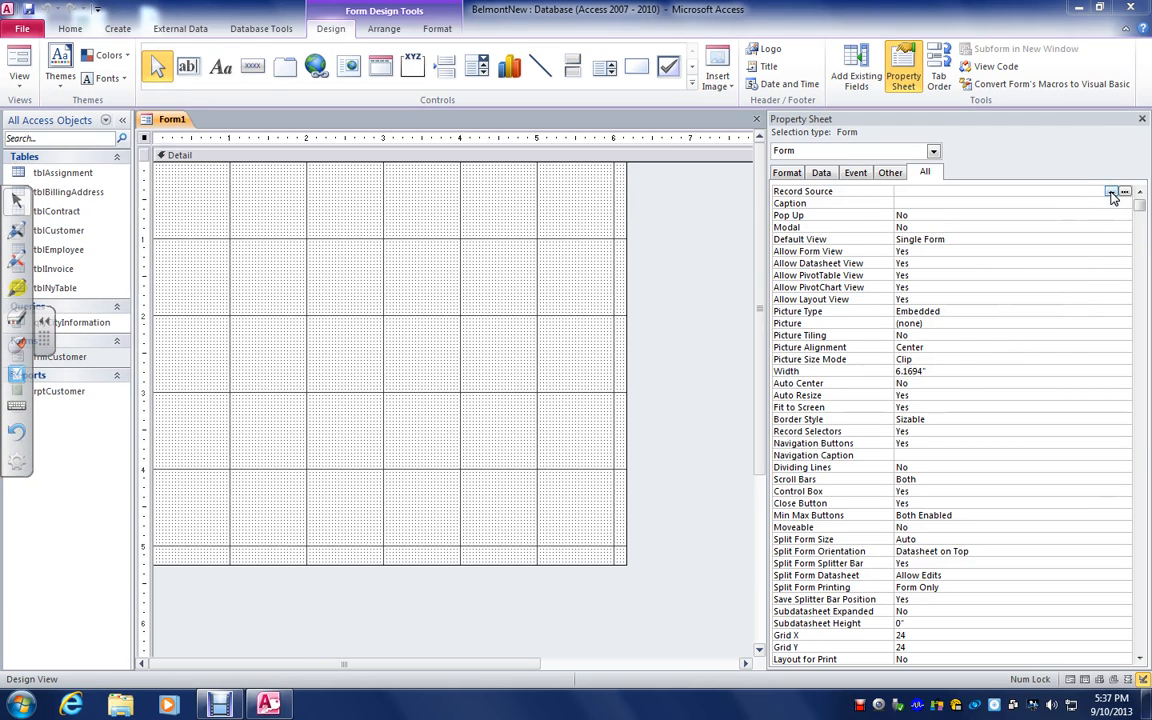
left_click(1111, 192)
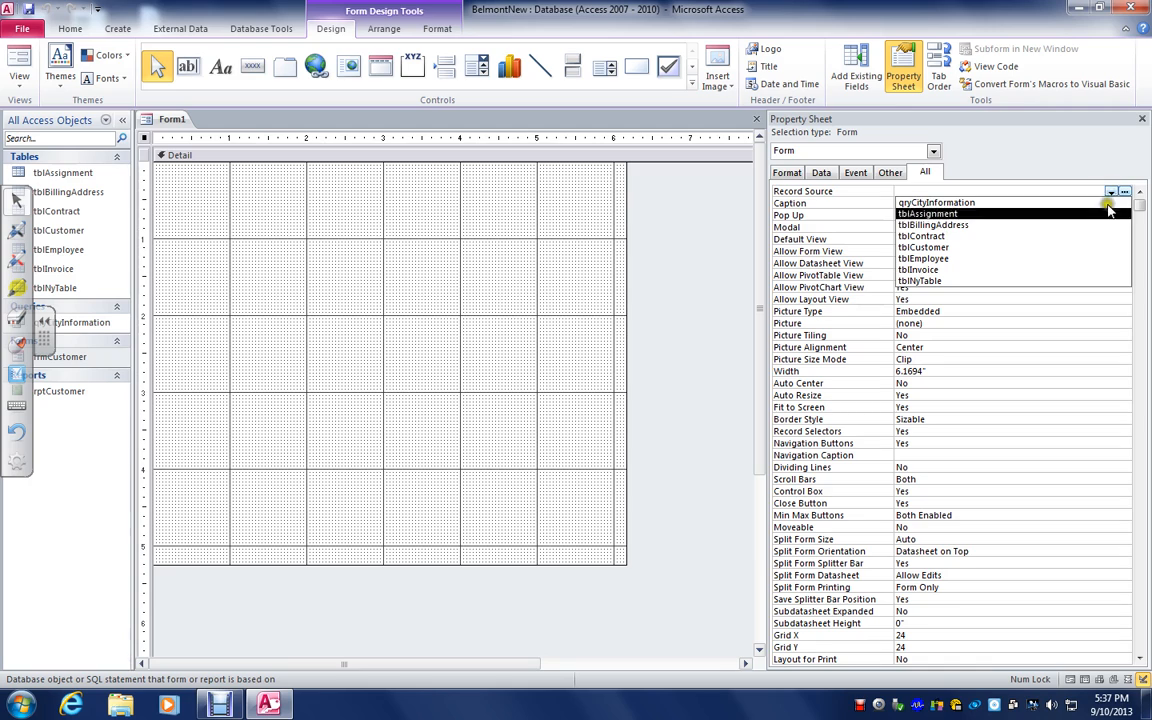
left_click(948, 247)
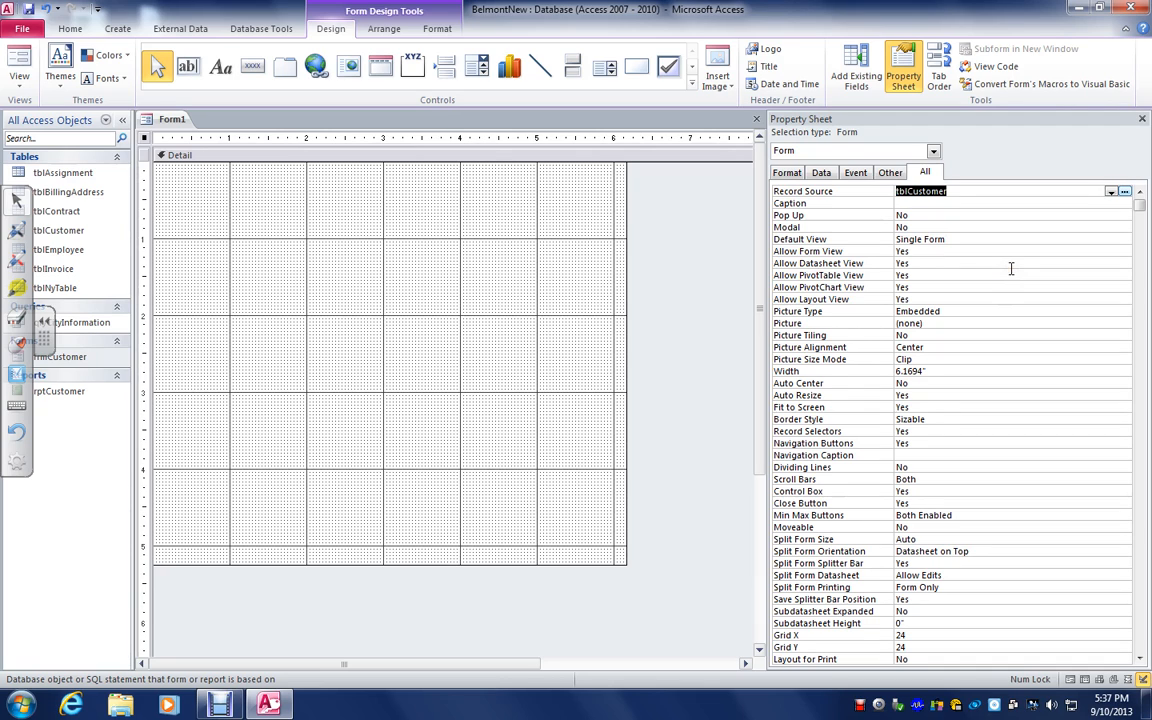
left_click(1142, 119)
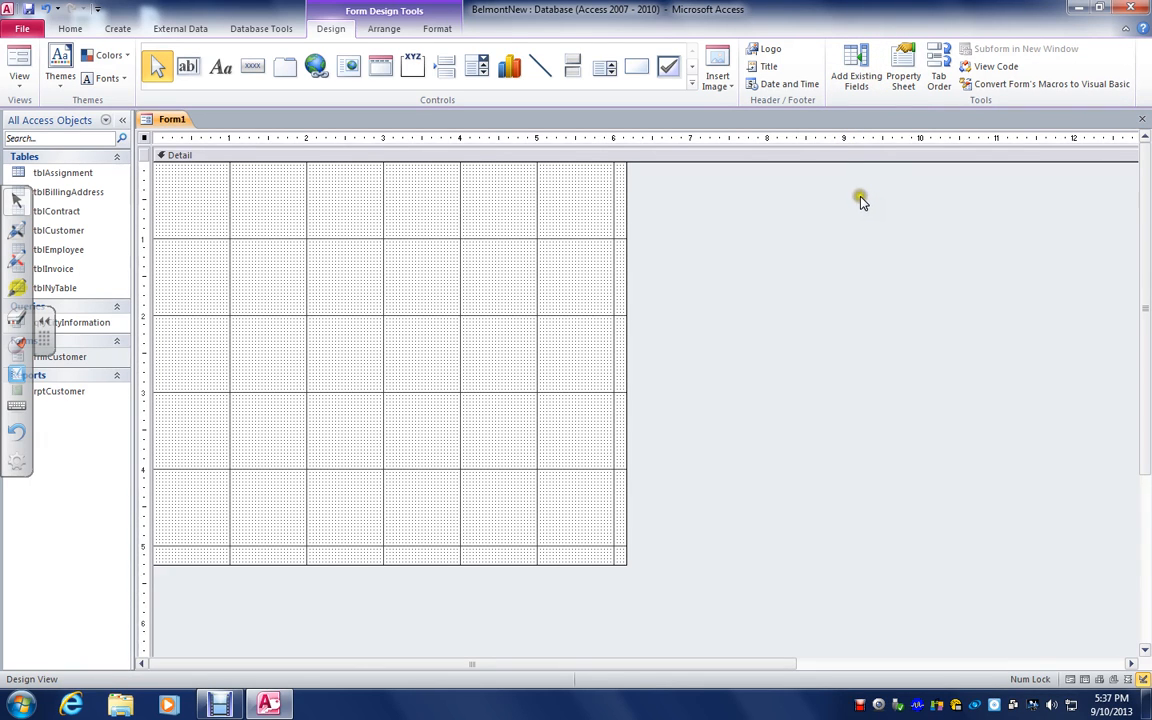
Show the available fields and place Company, FirstName, LastName, Address, City, State and Zip in the form's Detail section
left_click(858, 72)
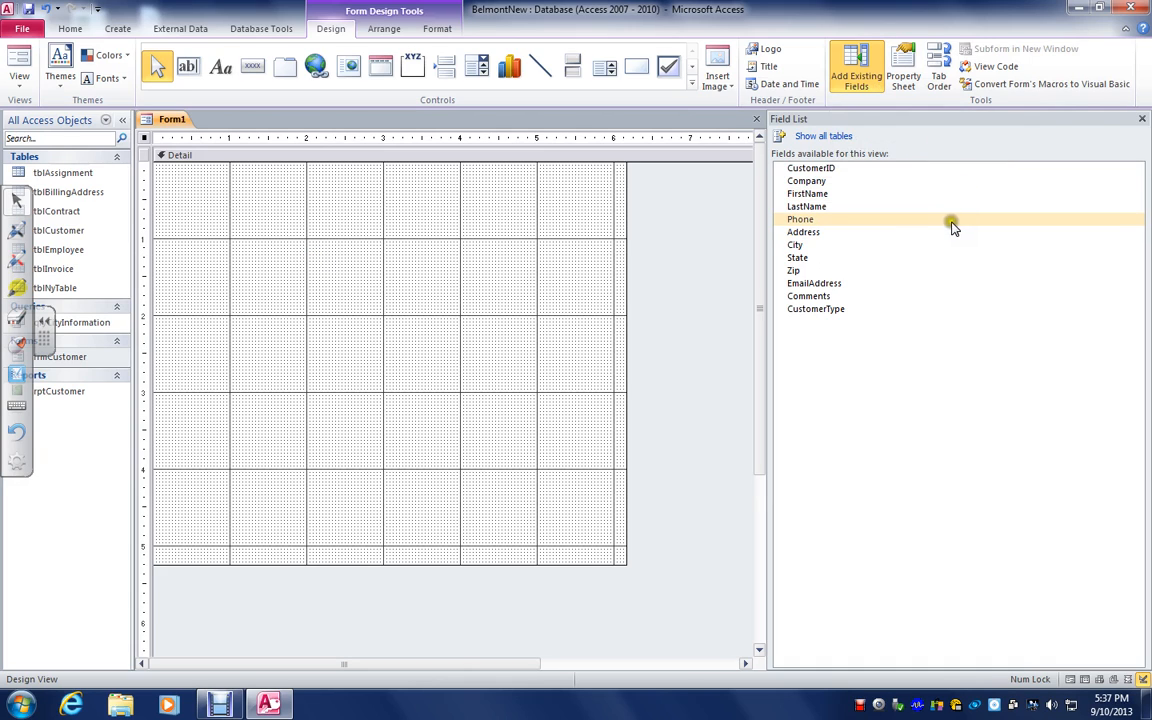
left_click_drag(822, 184, 226, 230)
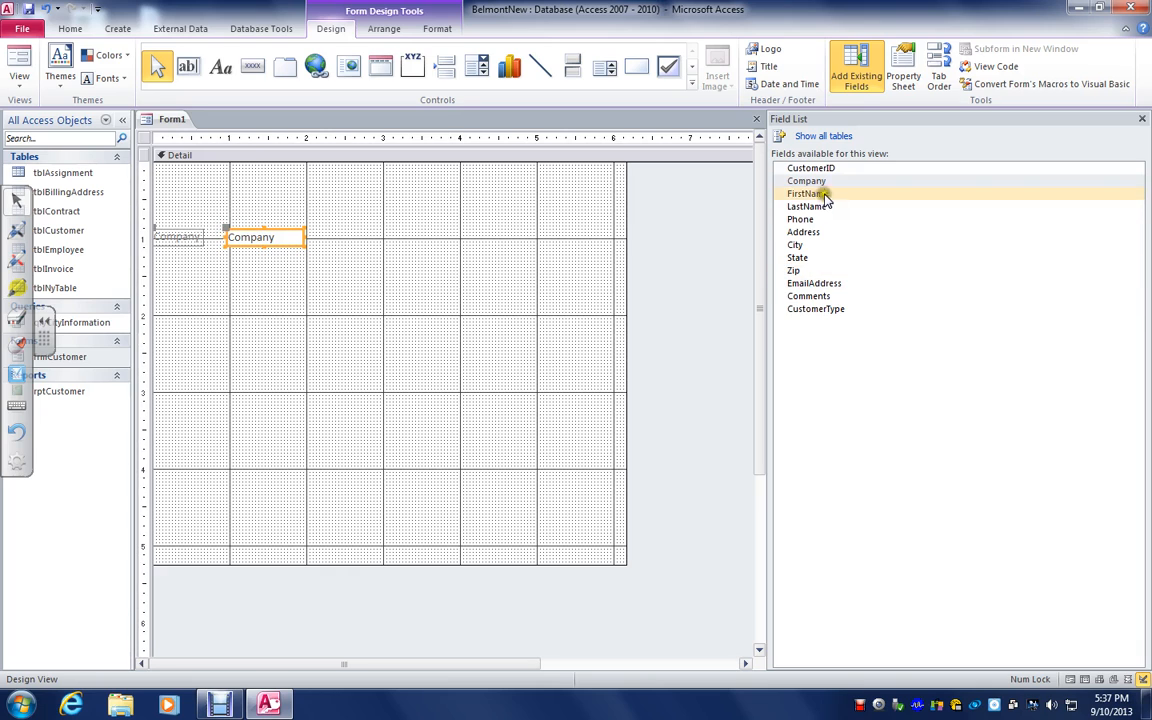
left_click_drag(825, 196, 317, 294)
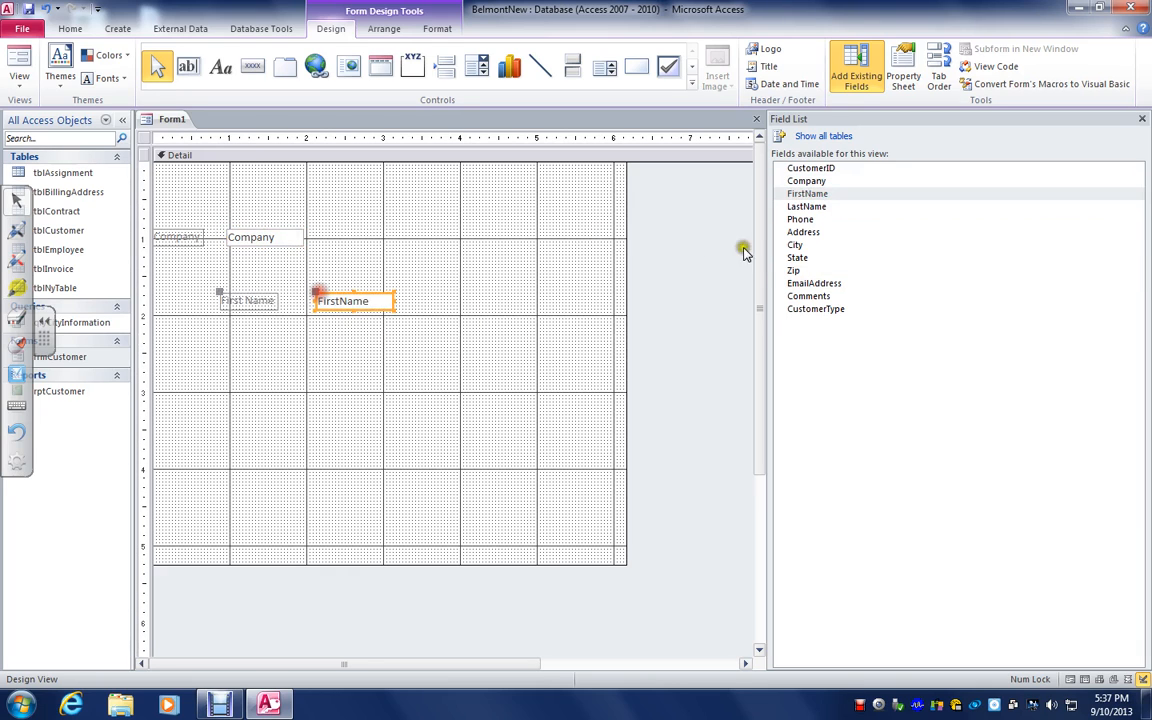
left_click_drag(823, 206, 326, 377)
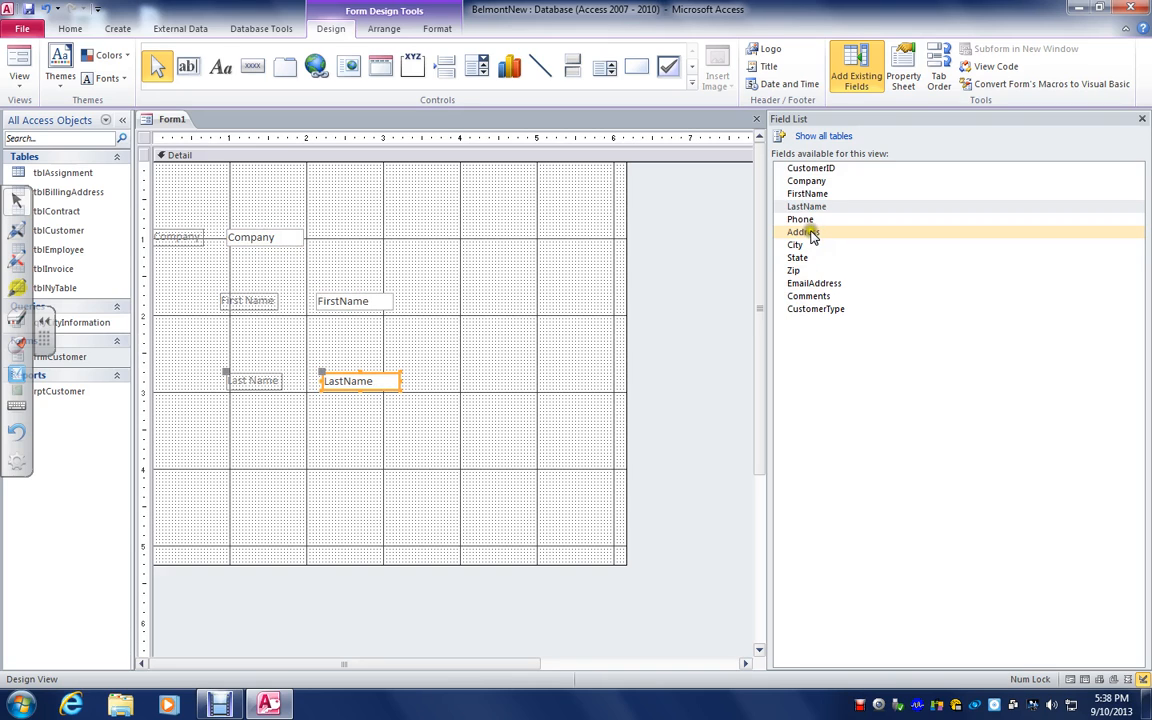
left_click_drag(812, 236, 368, 413)
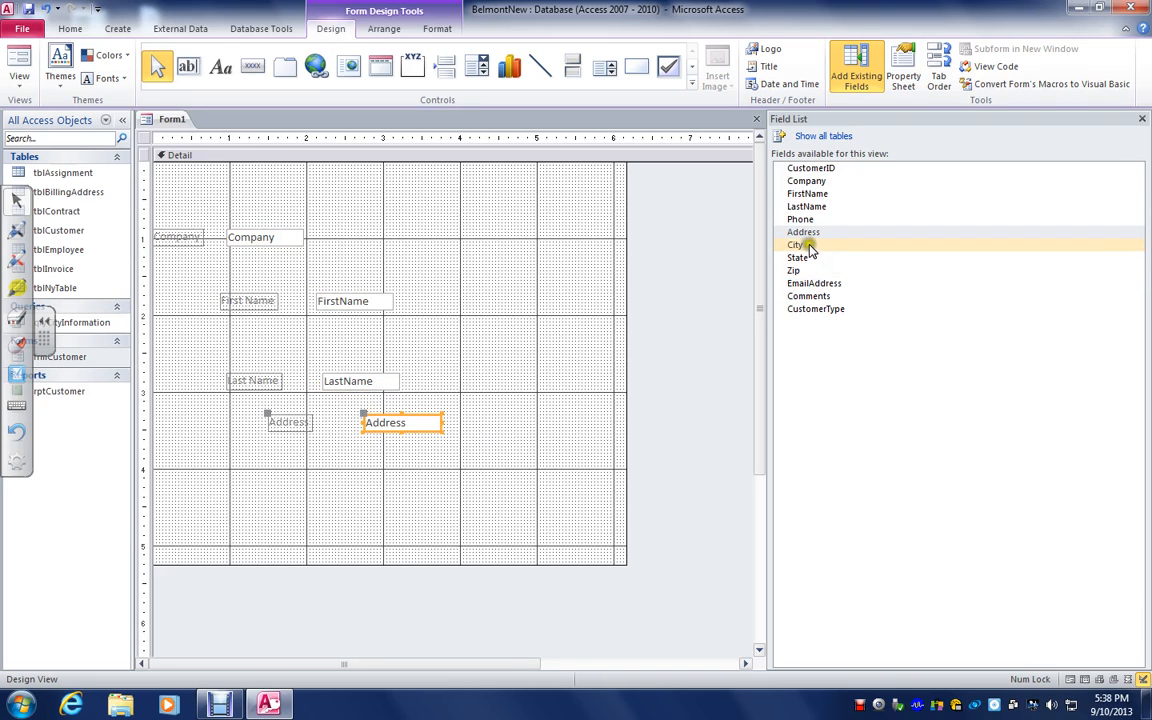
left_click_drag(810, 247, 384, 478)
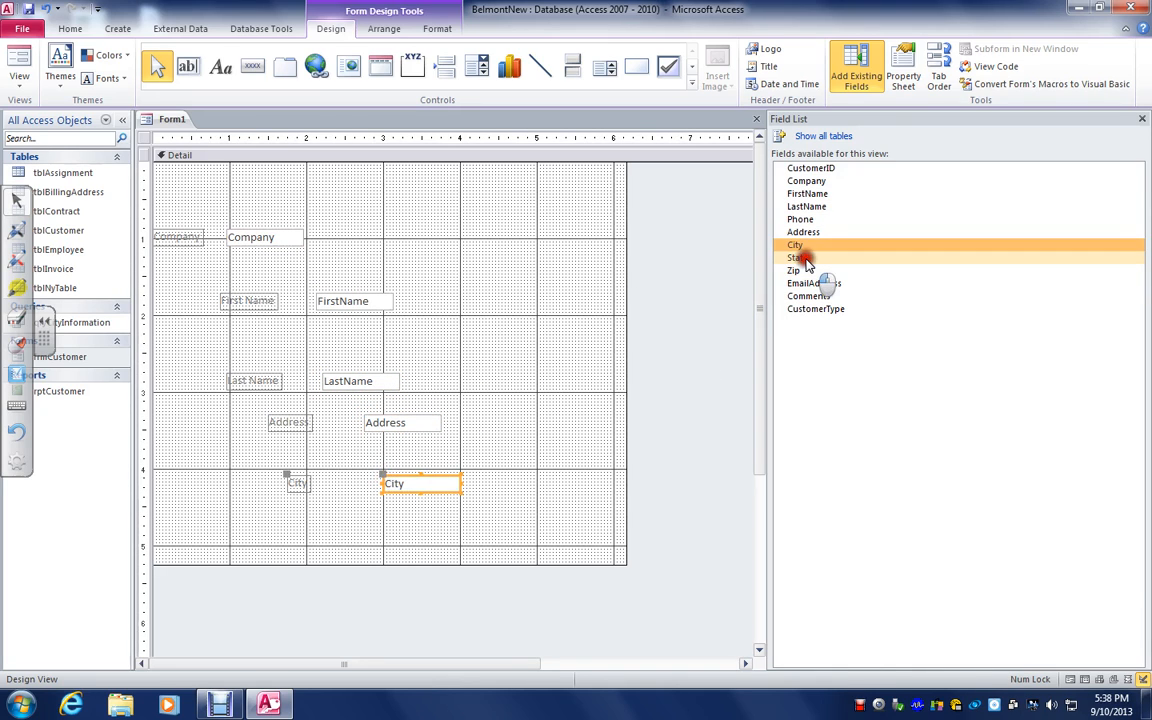
left_click_drag(806, 260, 384, 530)
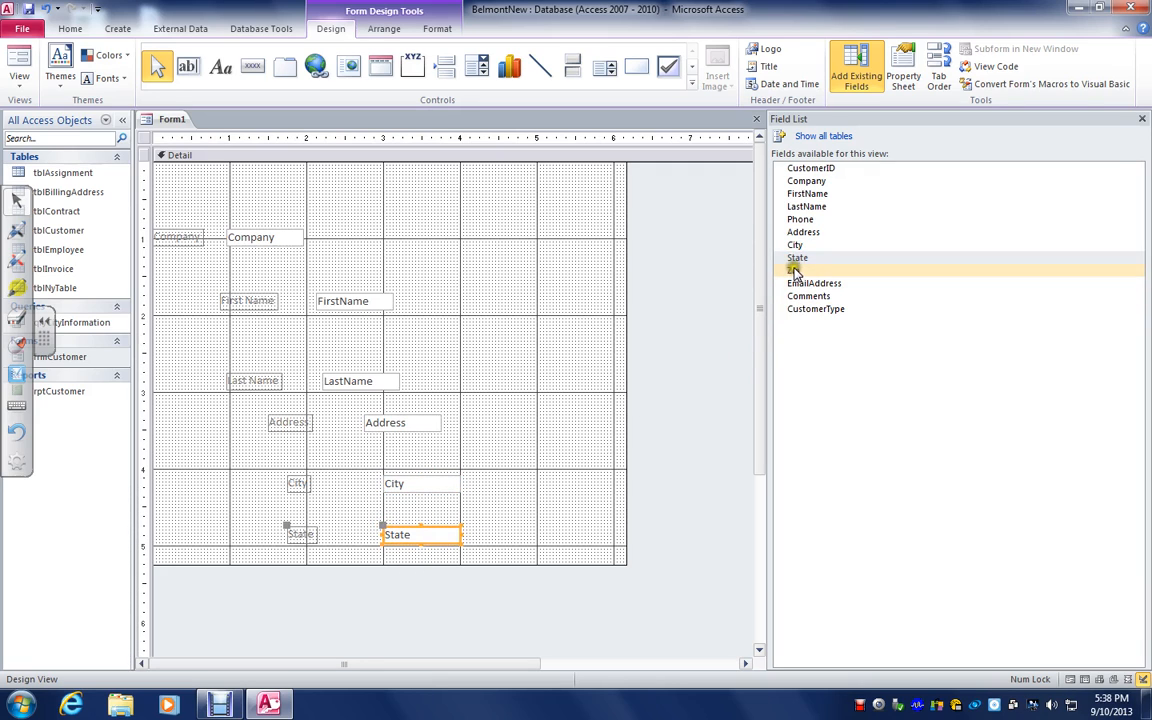
left_click_drag(795, 272, 532, 342)
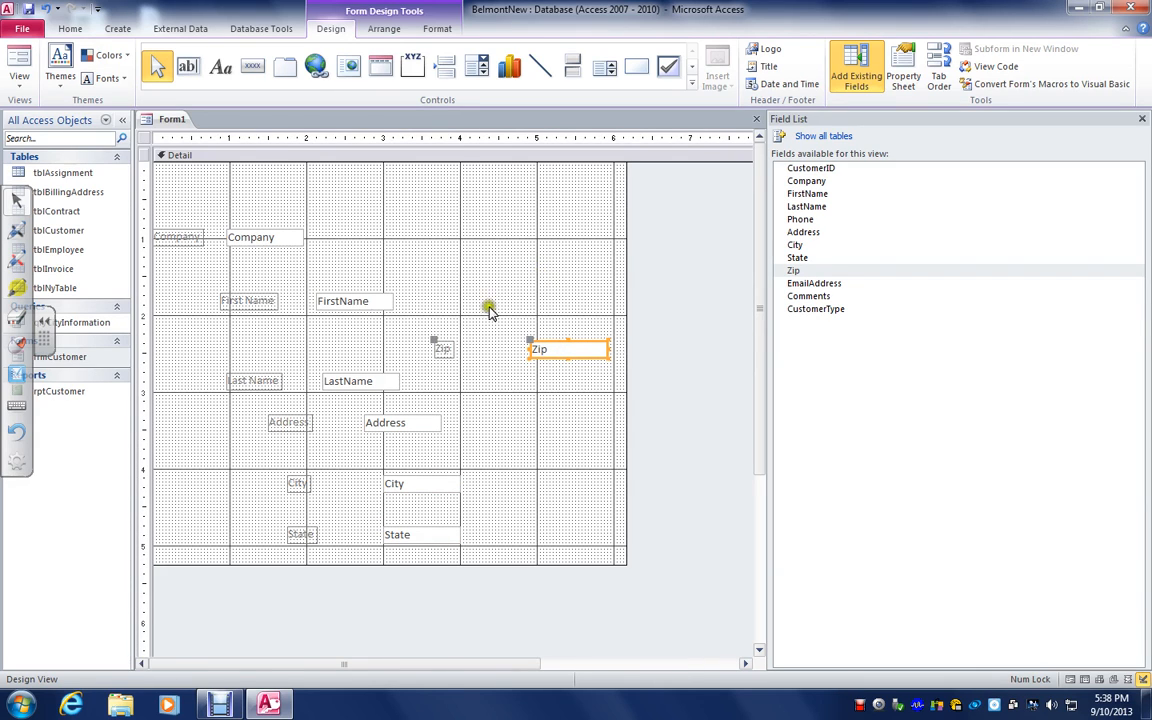
Preview the placed fields in Form View and return to Design View
left_click(20, 62)
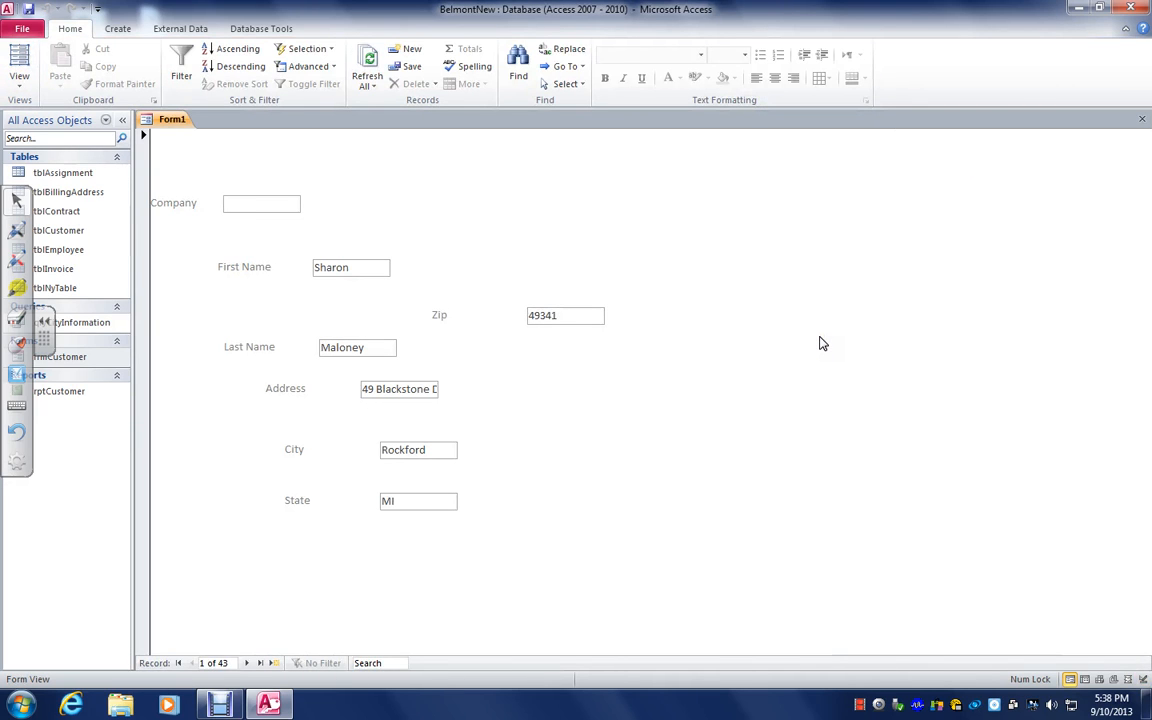
left_click(22, 92)
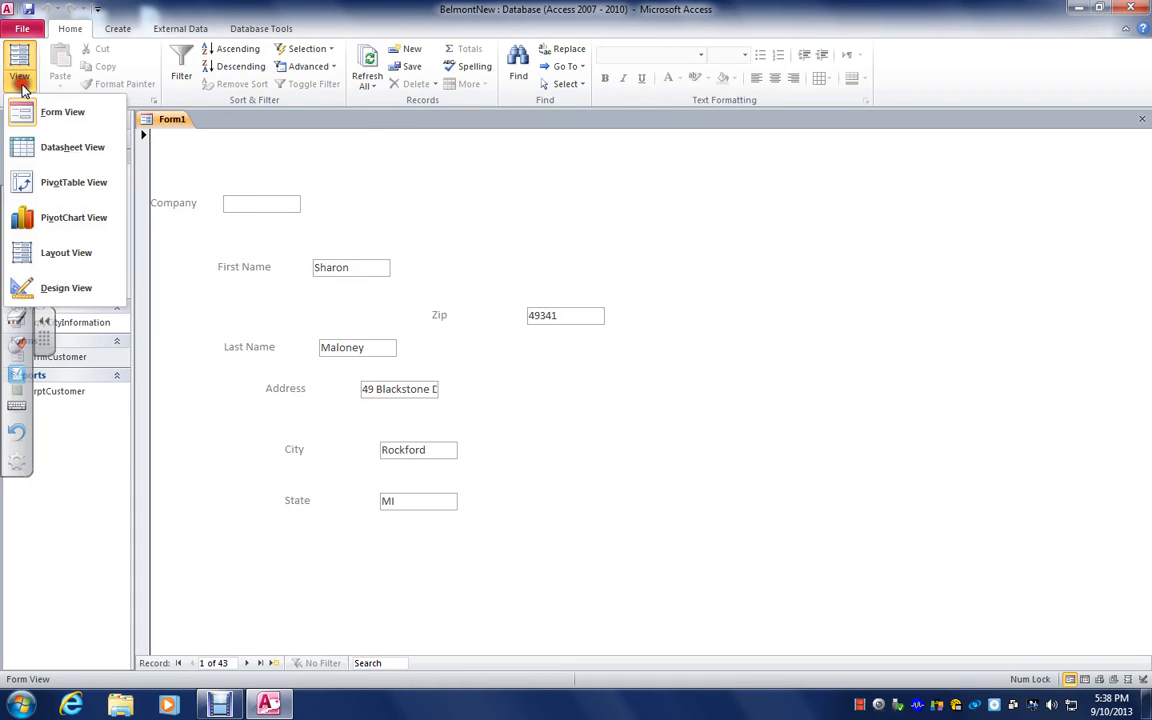
left_click(74, 288)
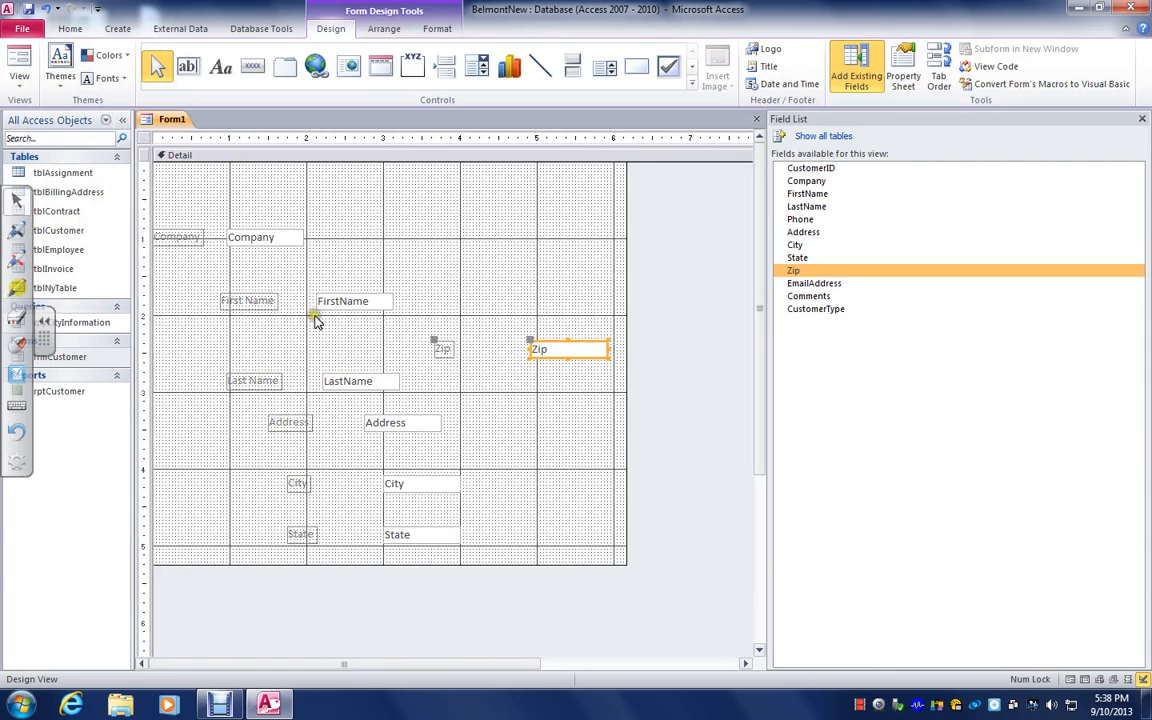
Widen the form to about 7.5 inches and line up FirstName and LastName in one row beside Company
left_click_drag(338, 312, 441, 238)
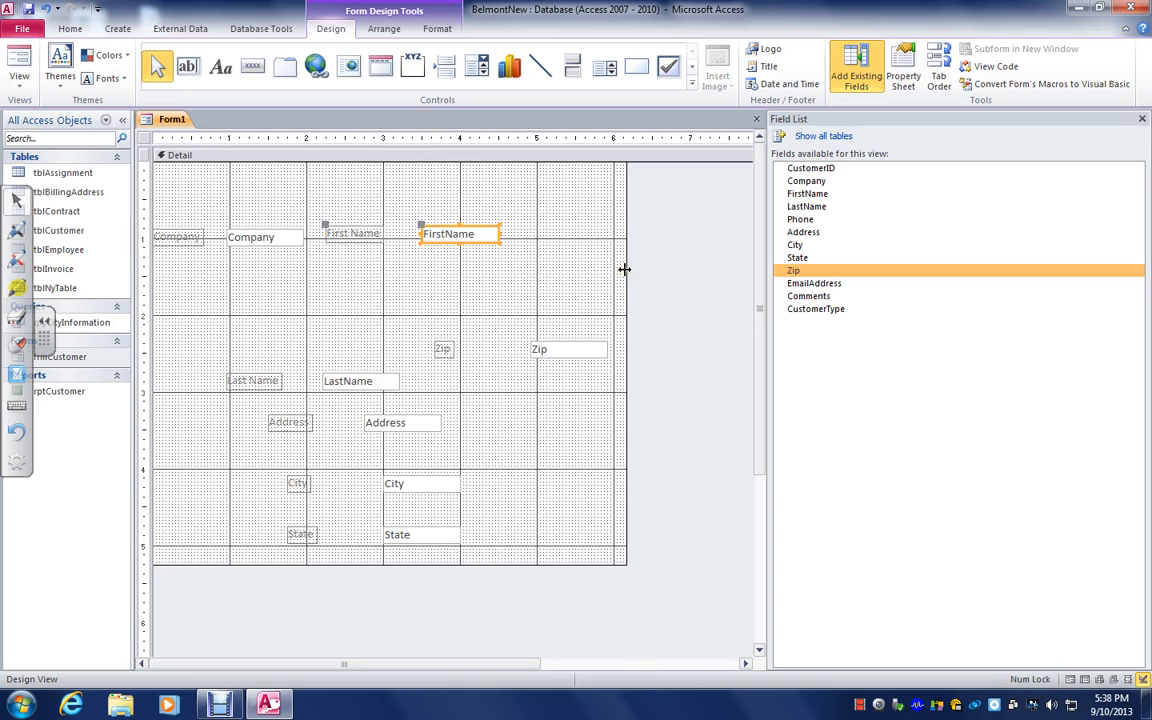
left_click_drag(624, 269, 728, 265)
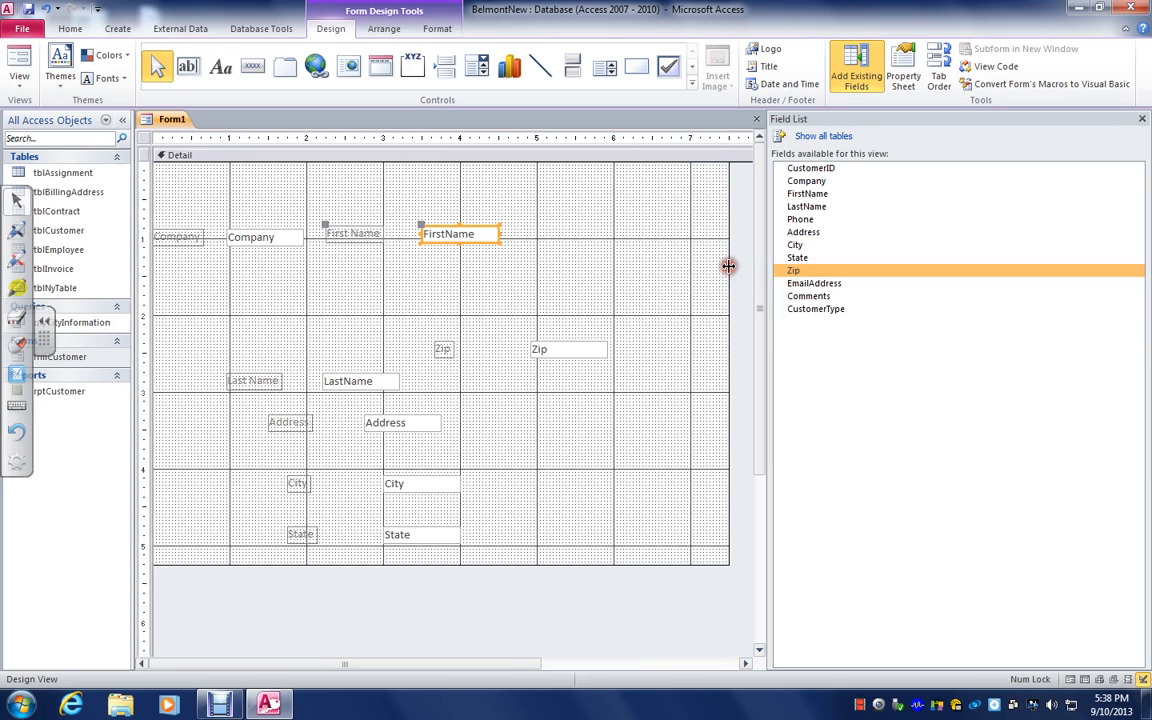
left_click_drag(329, 383, 645, 243)
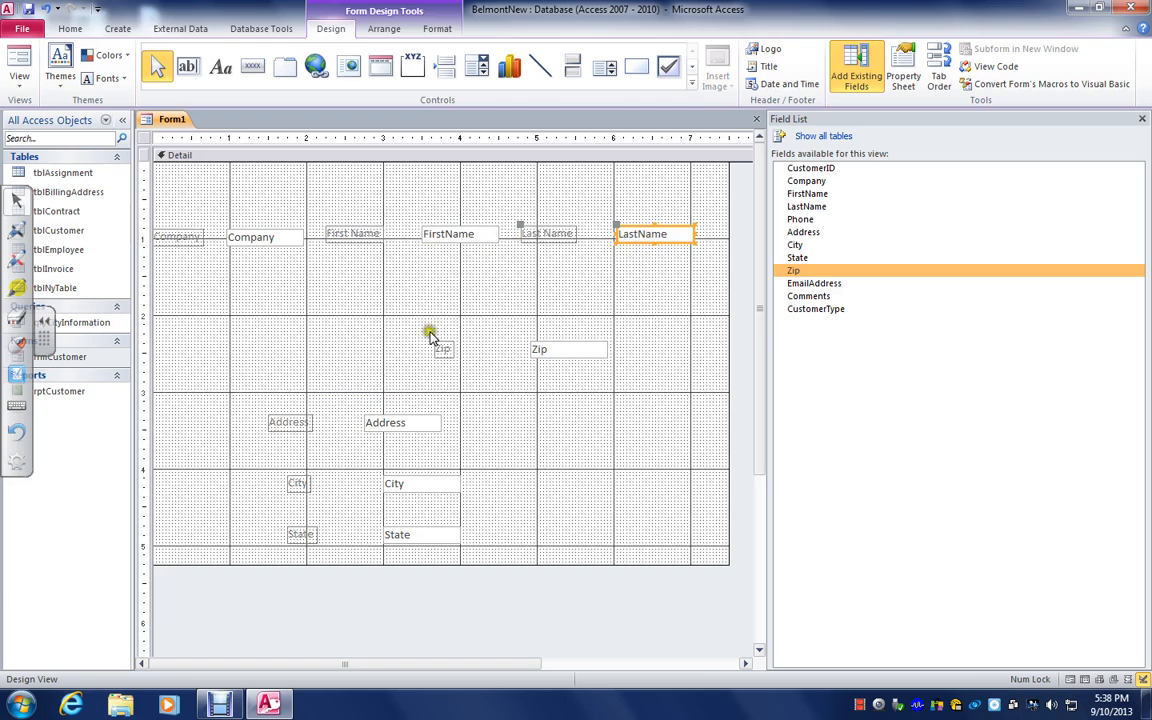
Arrange Address, City and State in a row below Company, and move the State label closer to its text box
left_click_drag(397, 412, 338, 274)
left_click_drag(397, 482, 470, 278)
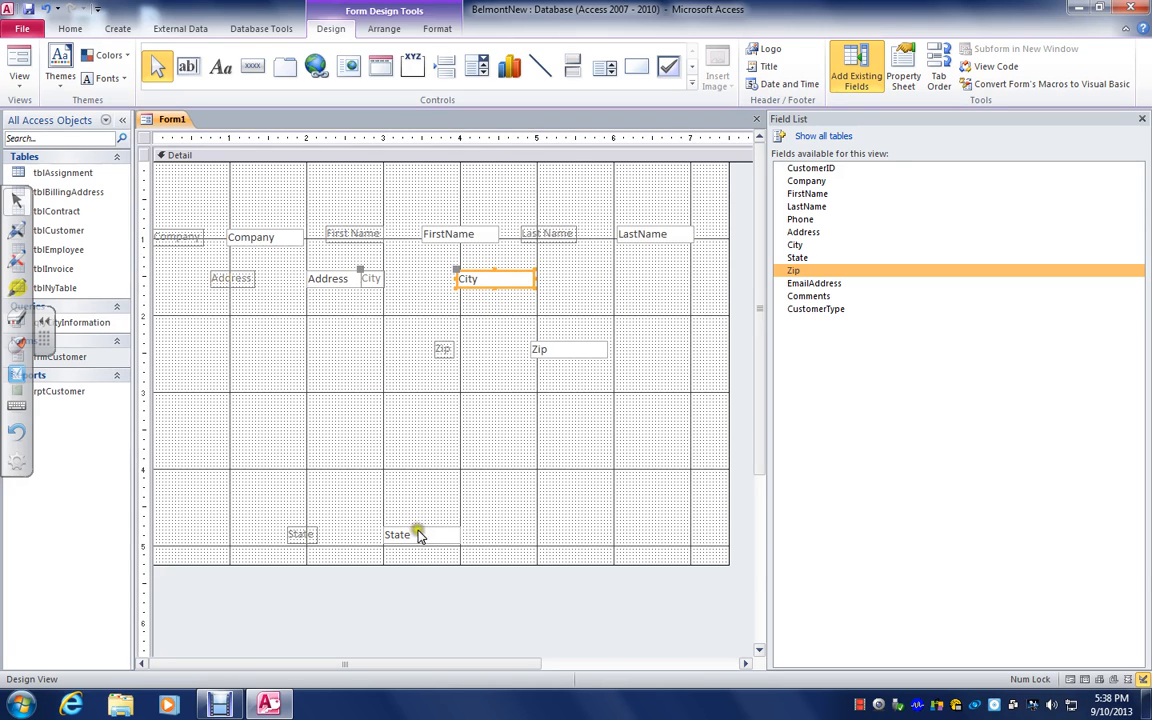
left_click_drag(419, 536, 648, 280)
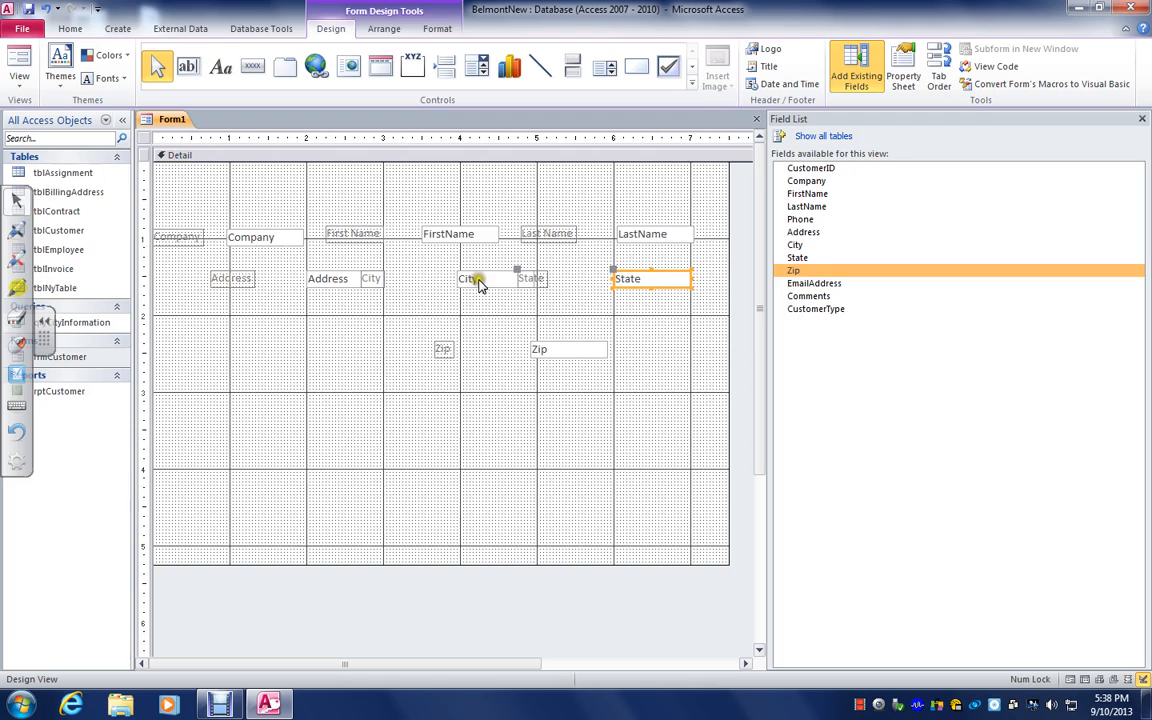
left_click(527, 271)
left_click_drag(527, 268, 559, 269)
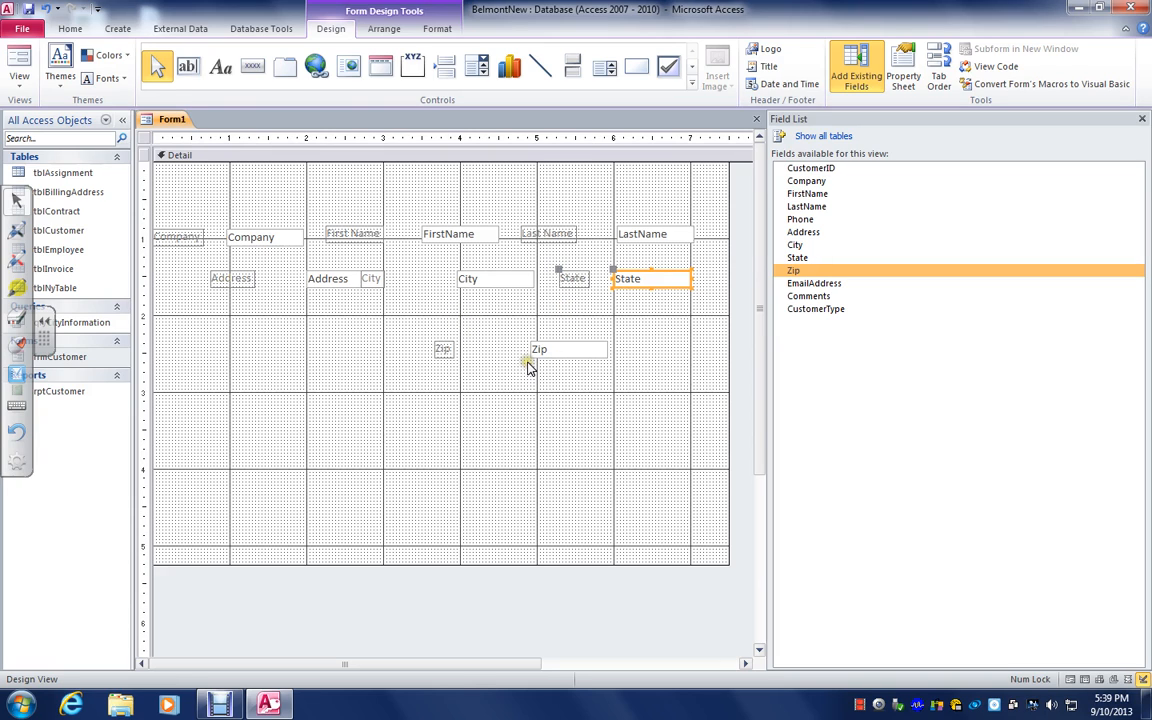
Apply the Shadowed special effect to the Company, First Name, Last Name, Address, City, State and Zip labels together
left_click(193, 243)
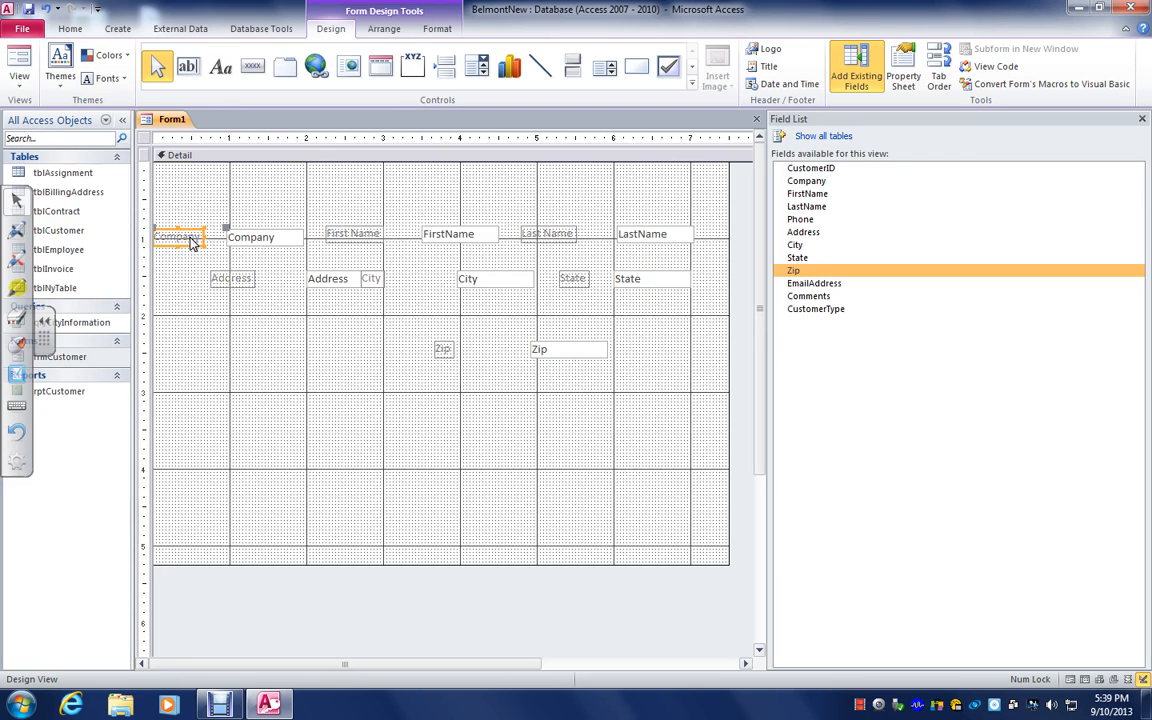
left_click(334, 234, "shift")
left_click(540, 236, "shift")
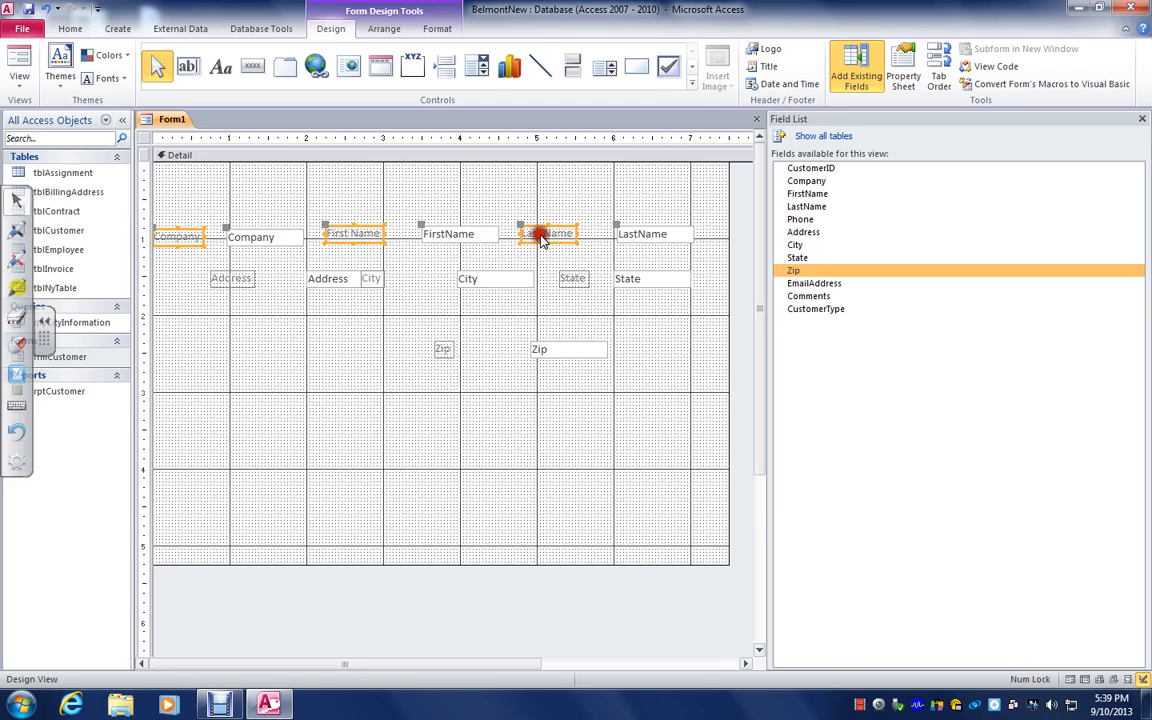
left_click(237, 281, "shift")
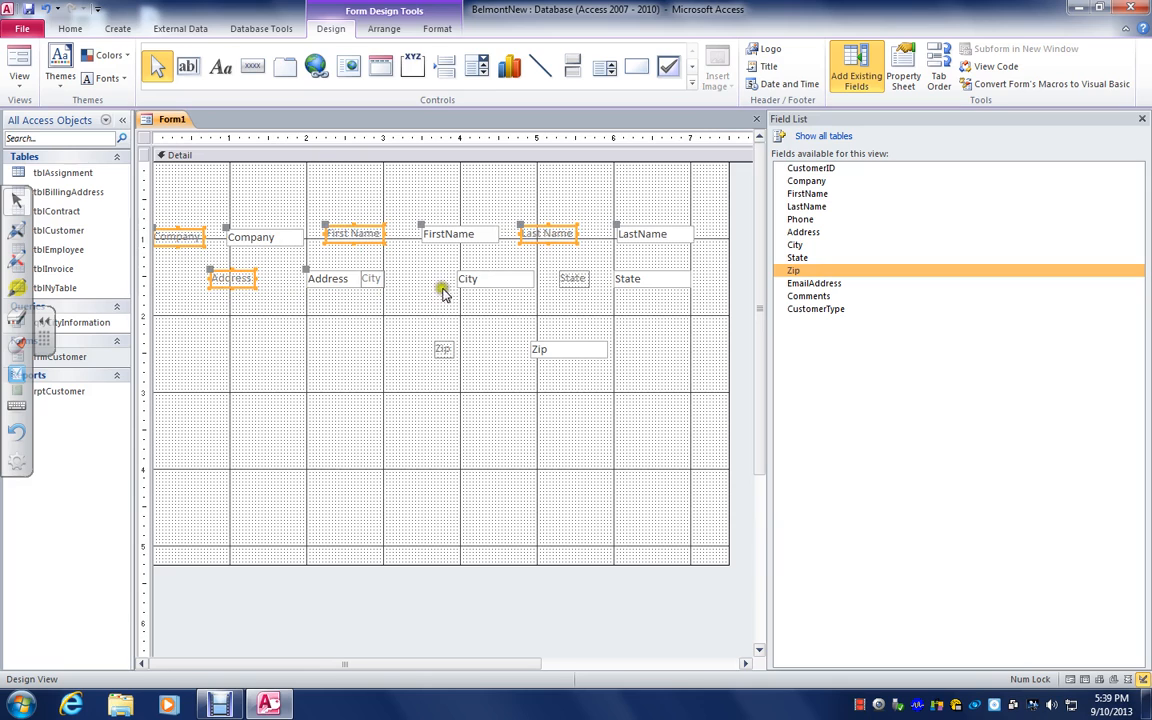
left_click(370, 279, "shift")
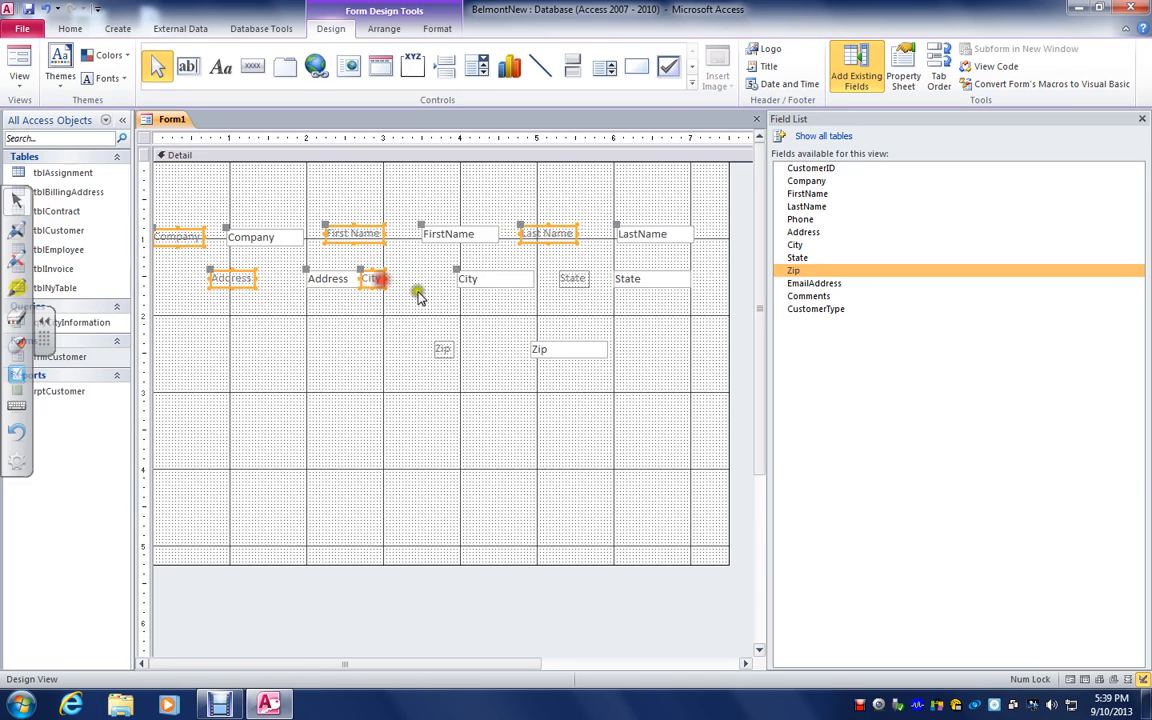
left_click(572, 280, "shift")
left_click(443, 349, "shift")
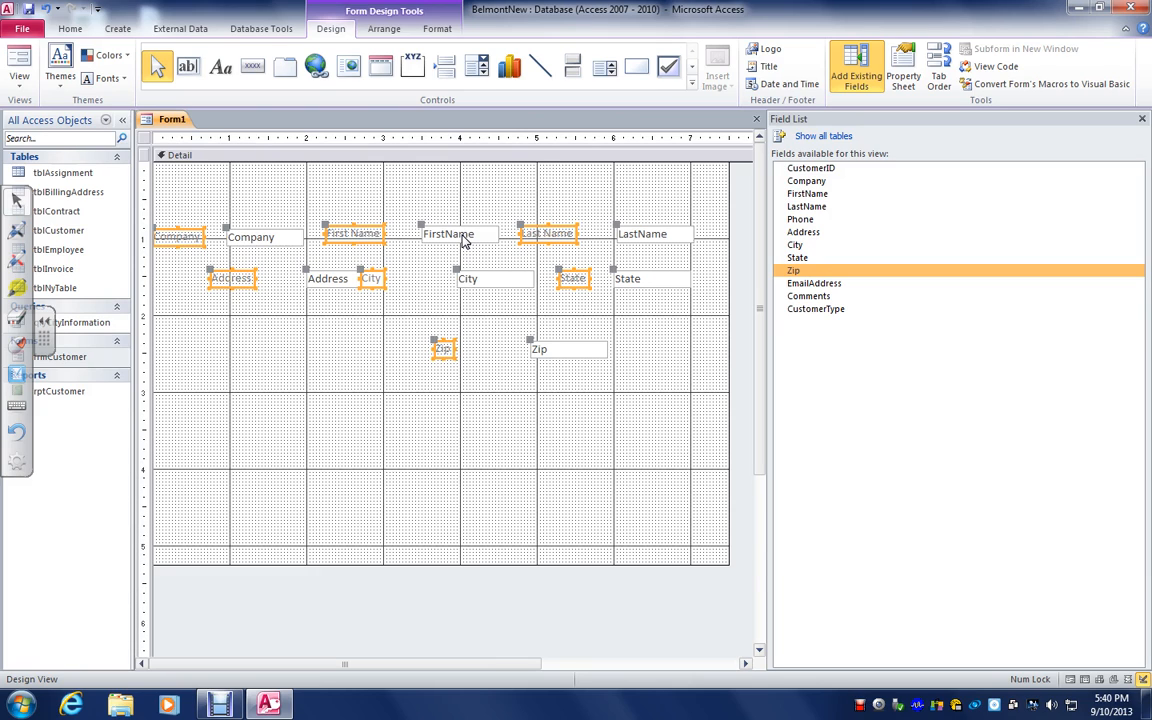
right_click(441, 355)
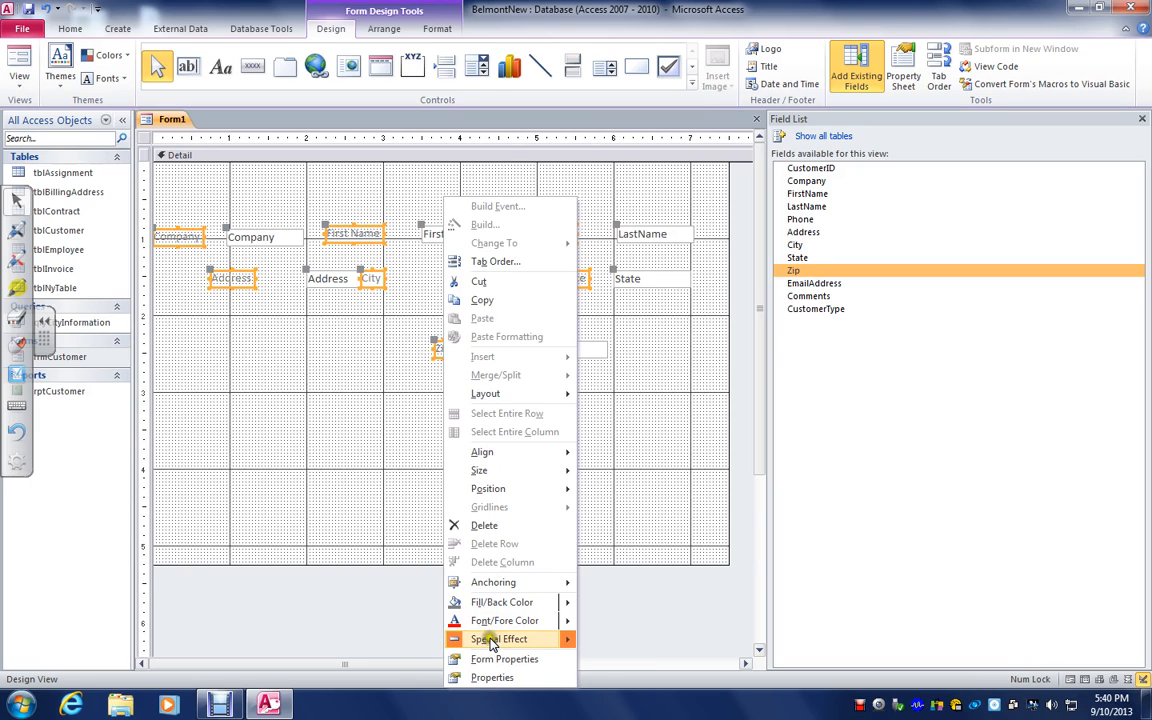
mouse_move(490, 641)
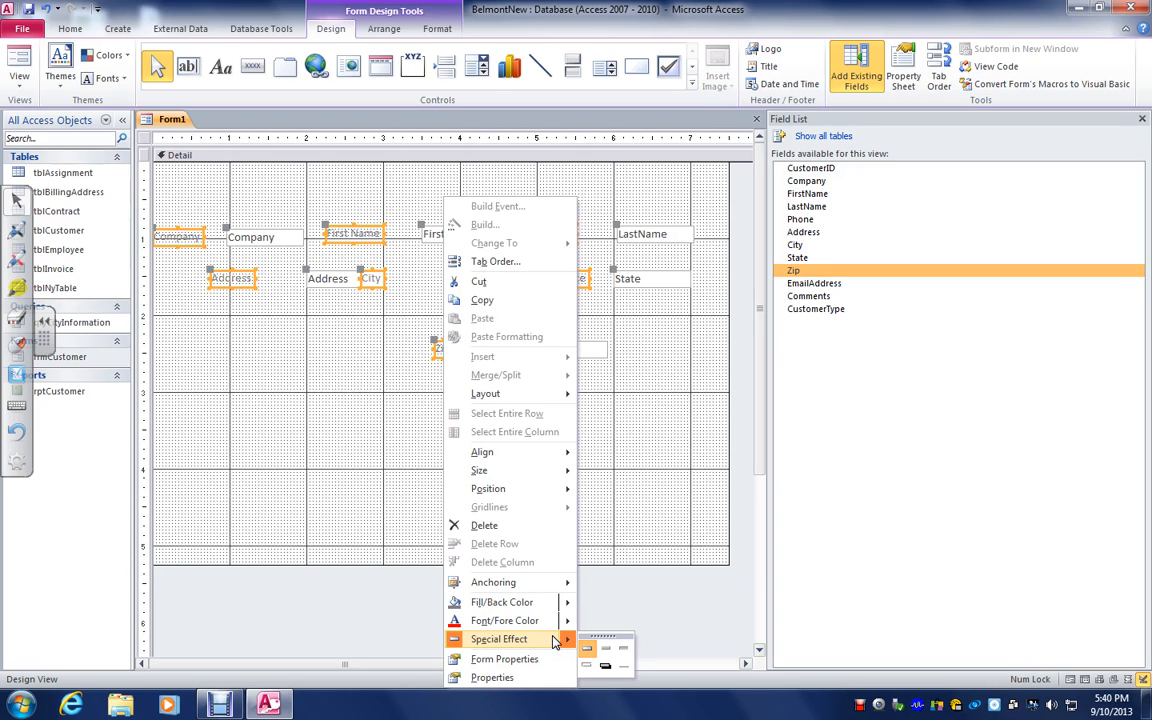
left_click(607, 667)
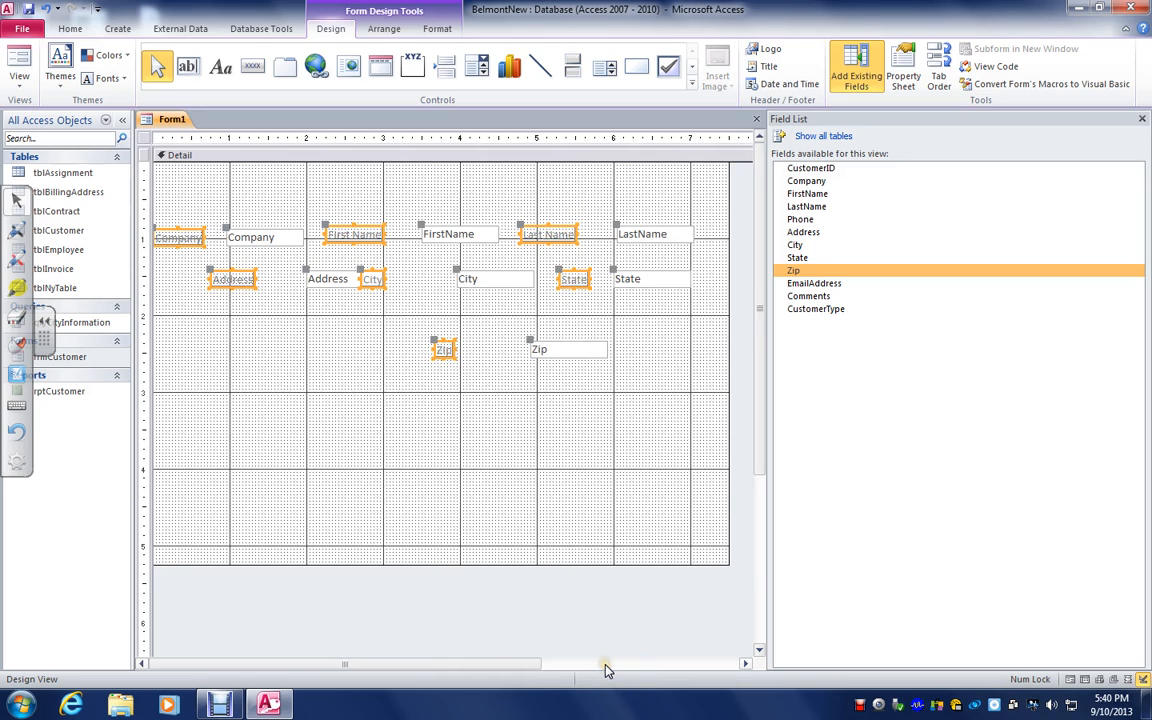
Check the shadowed labels in Form View and go back to Design View
left_click(17, 57)
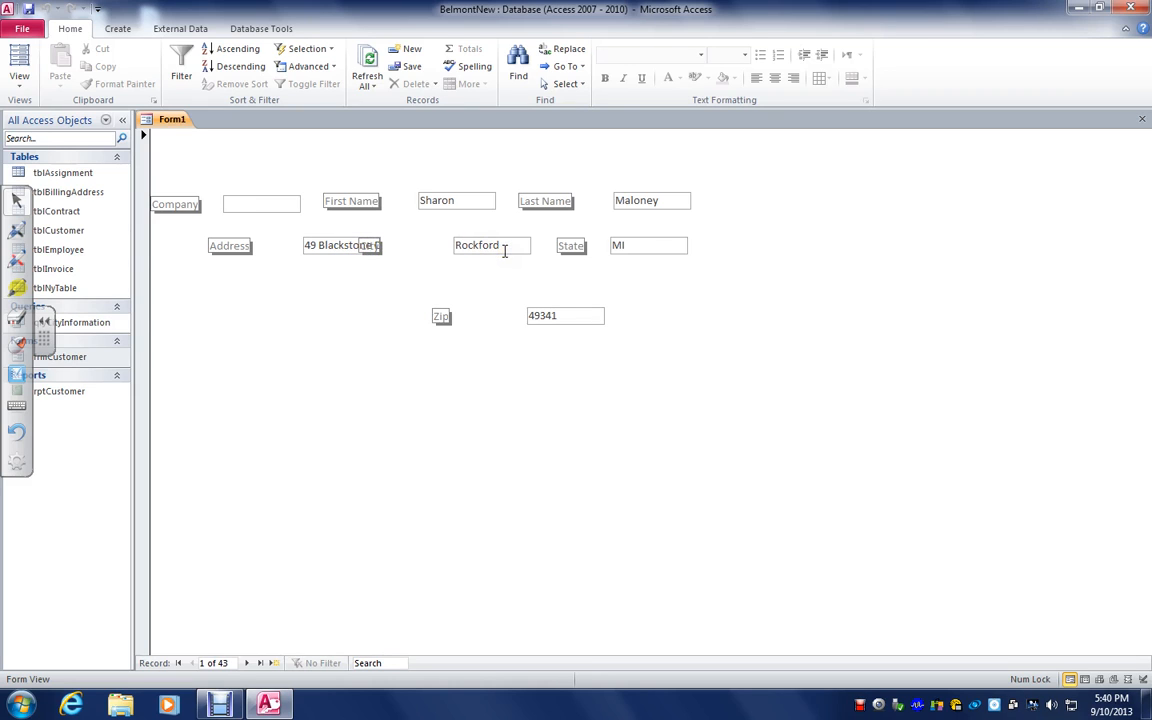
left_click(19, 78)
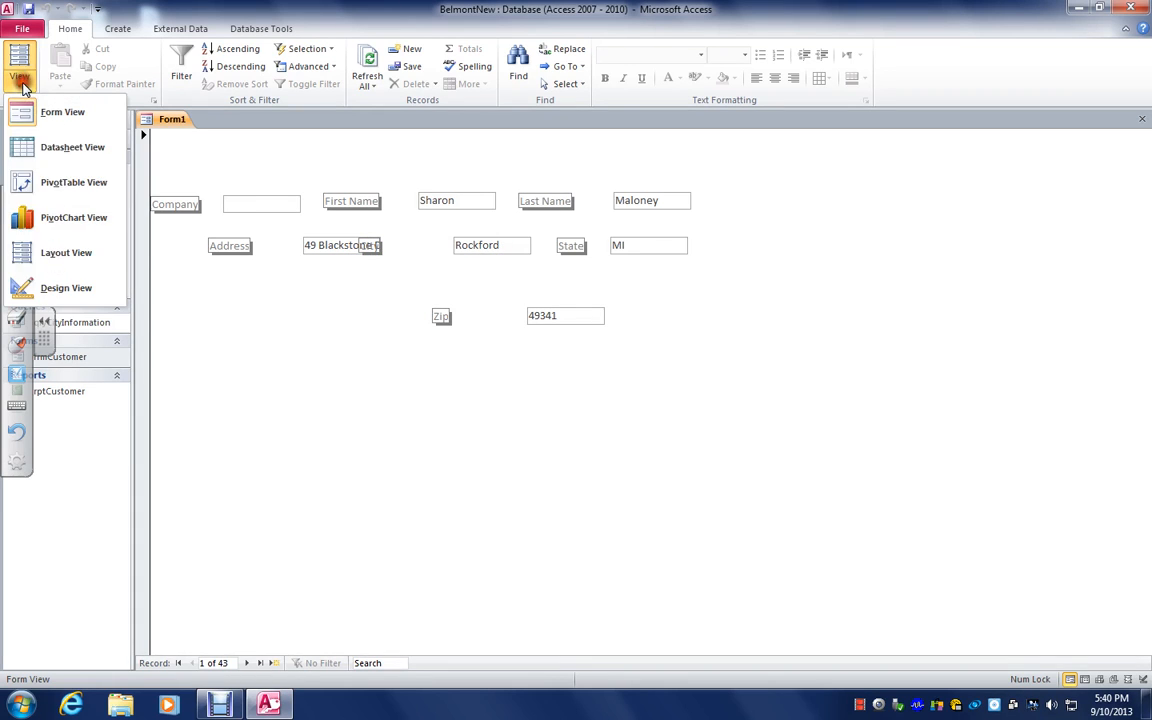
left_click(55, 287)
Move the City label off the Address text box to beside its own text box, and display the form in Form View
left_click(308, 349)
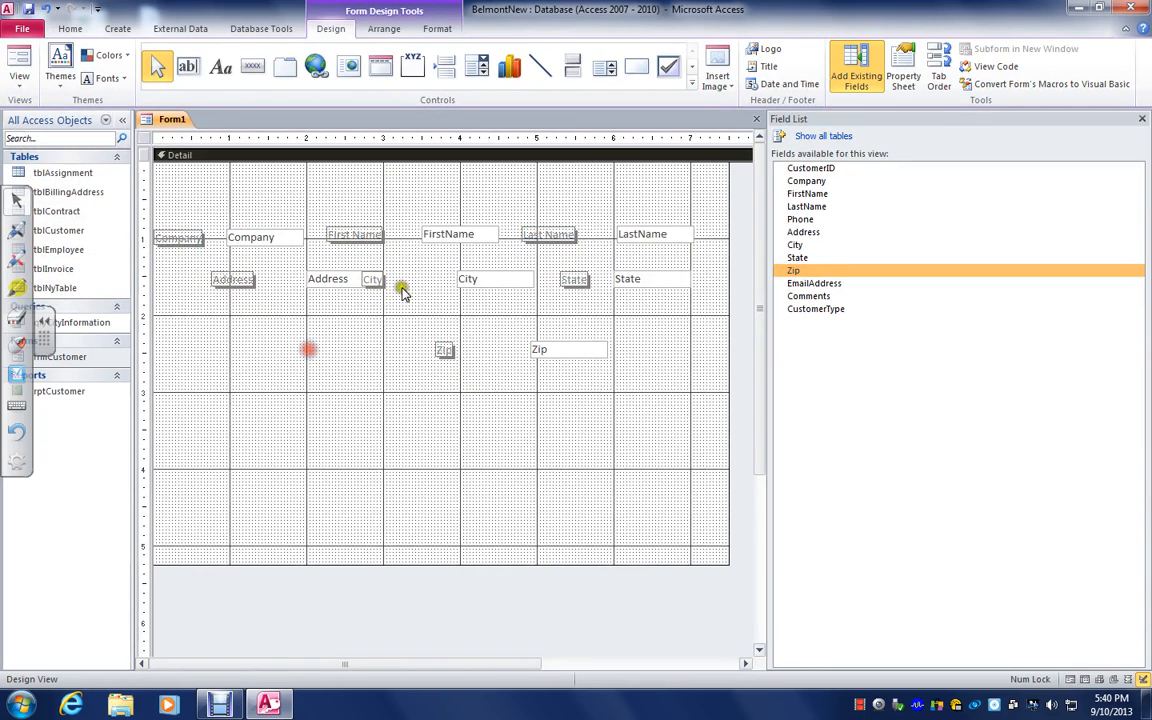
left_click(371, 279)
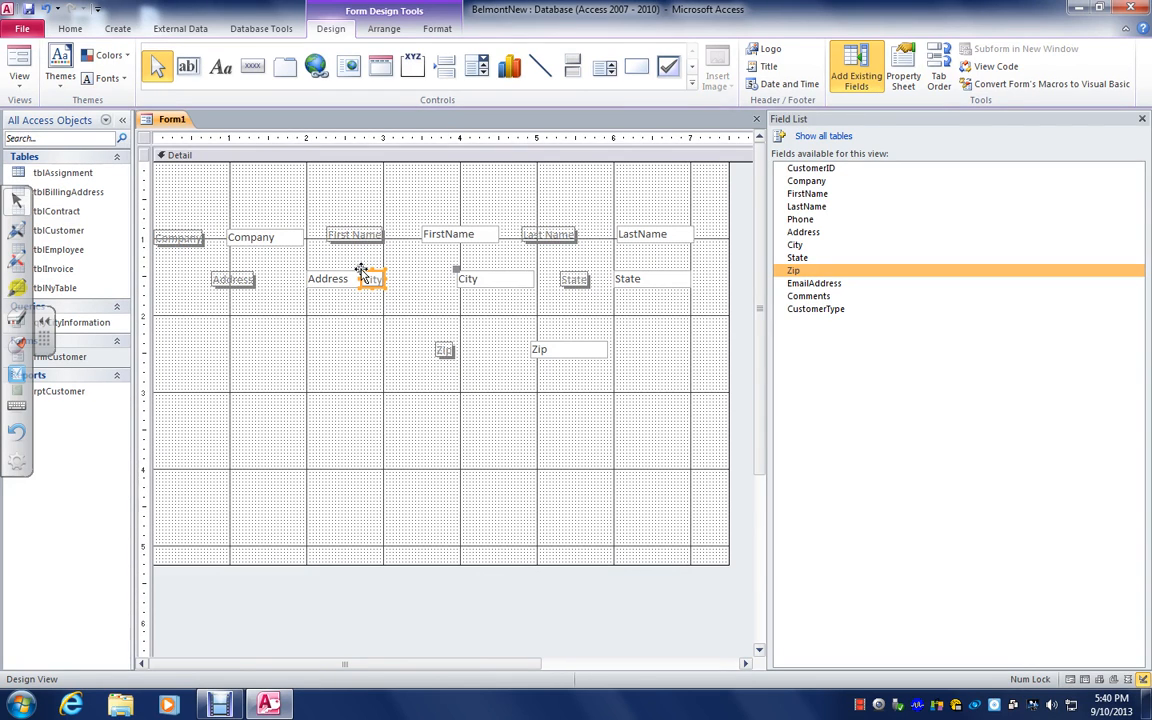
left_click_drag(362, 270, 416, 266)
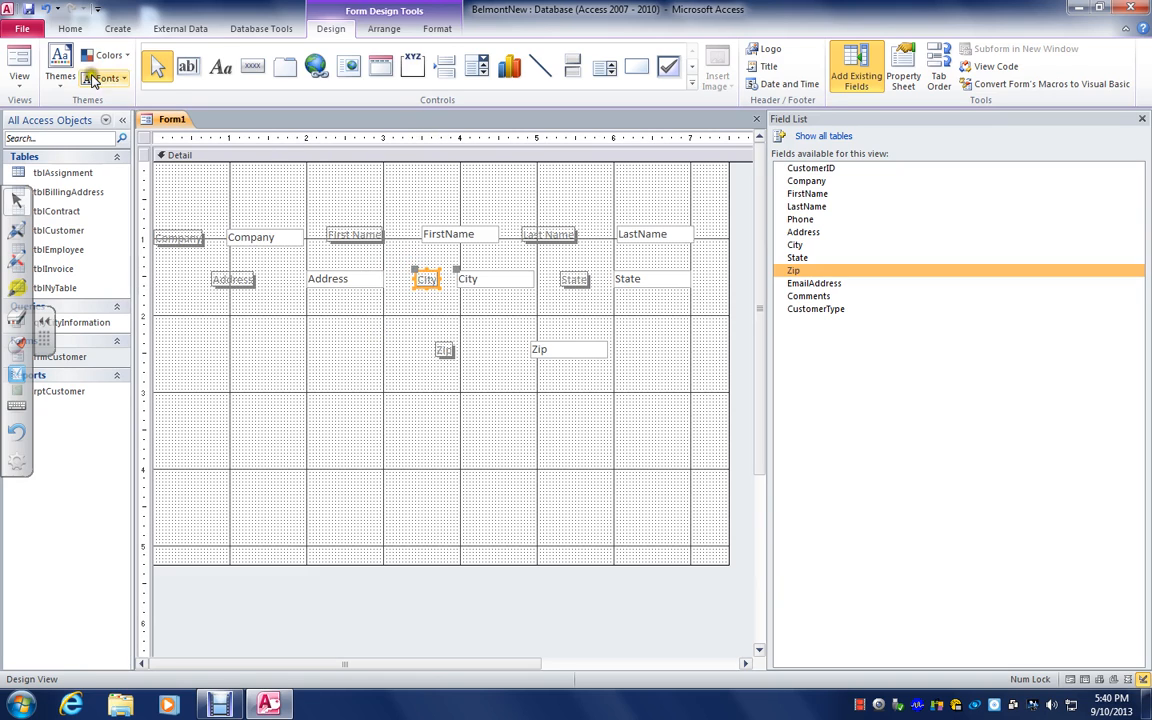
left_click(19, 58)
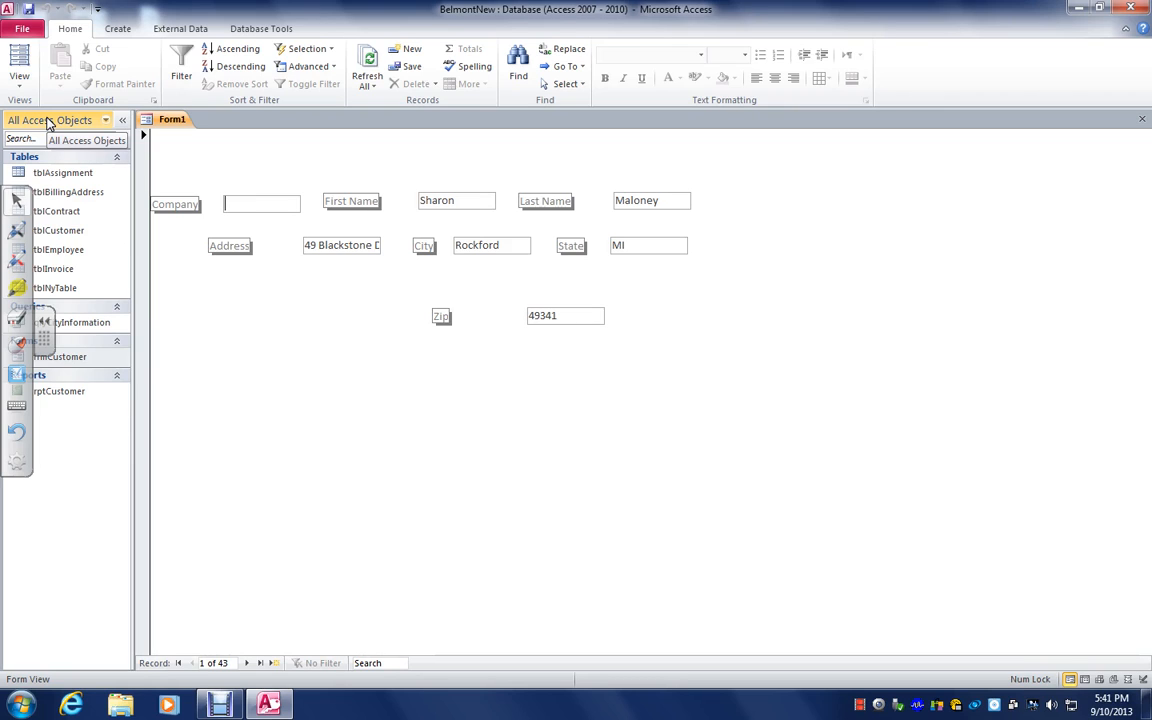
Return the form to Design View and move the First Name field with its label below the Zip field, near the 3-inch mark
left_click(16, 86)
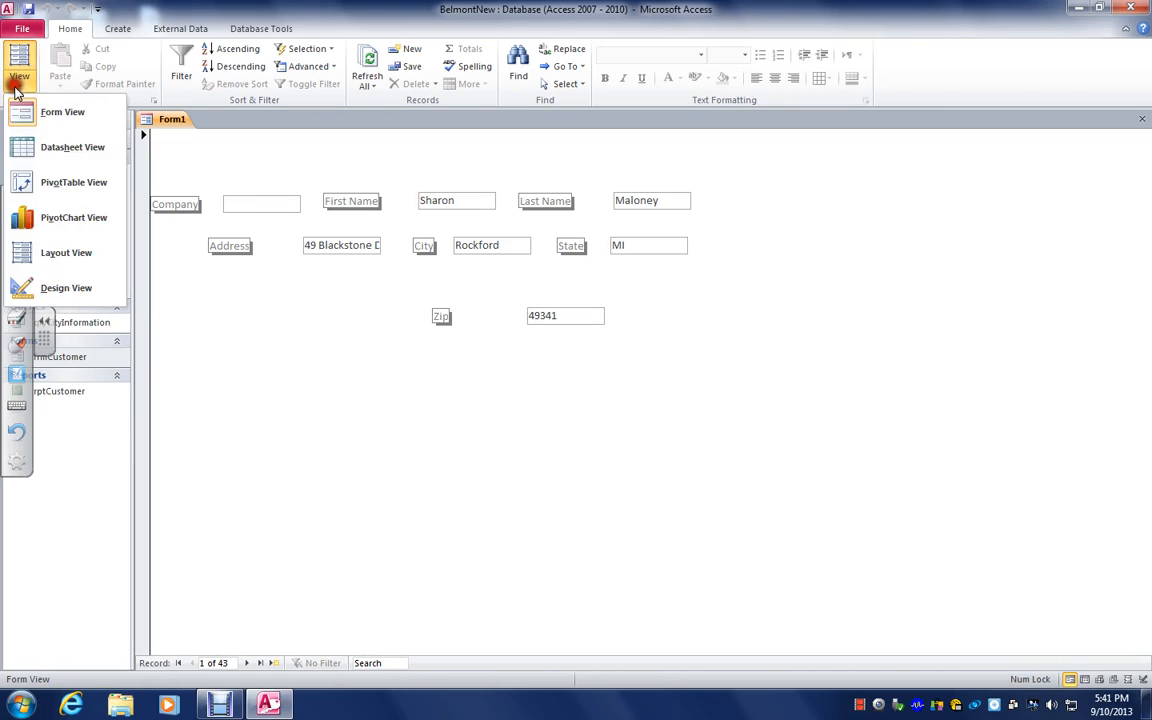
left_click(22, 290)
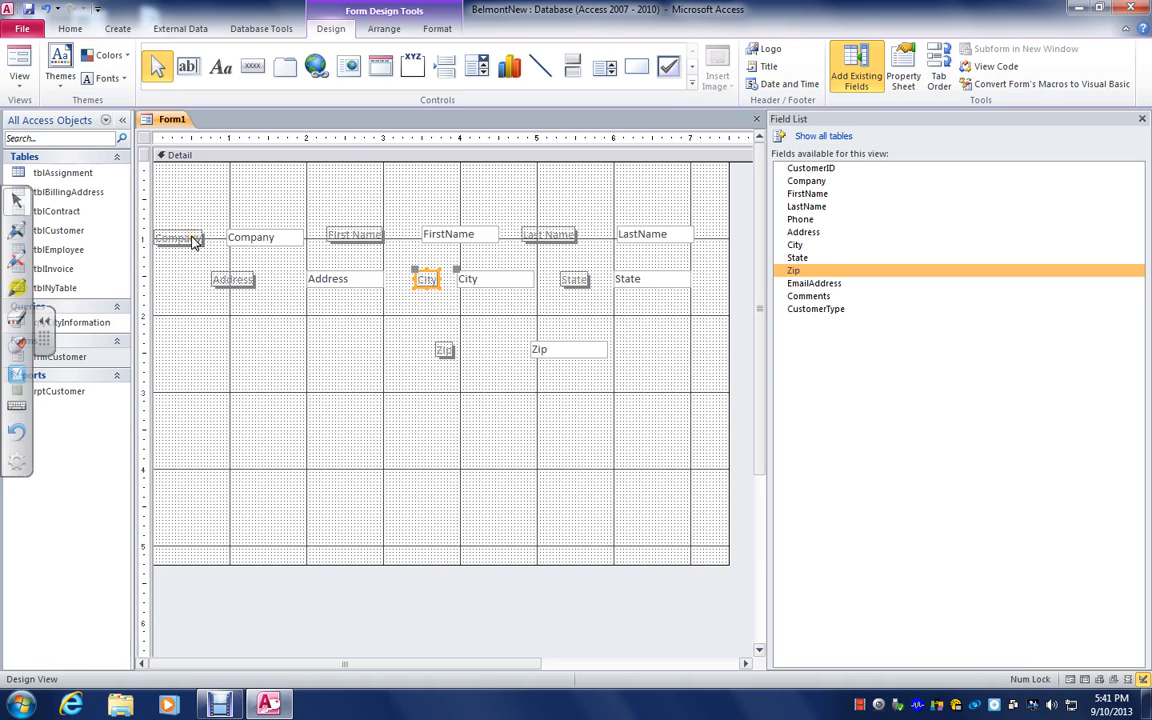
left_click_drag(477, 240, 516, 396)
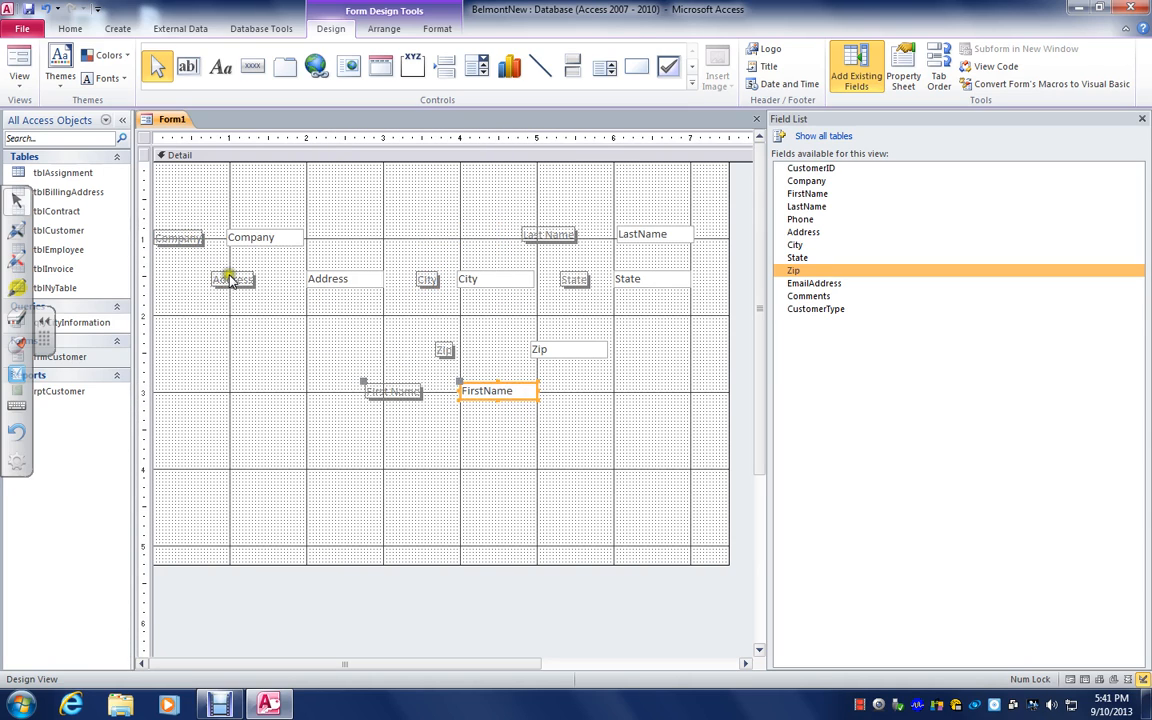
Try to top-align the First Name label with the Company label, and undo the alignment
left_click(190, 240)
left_click(400, 393)
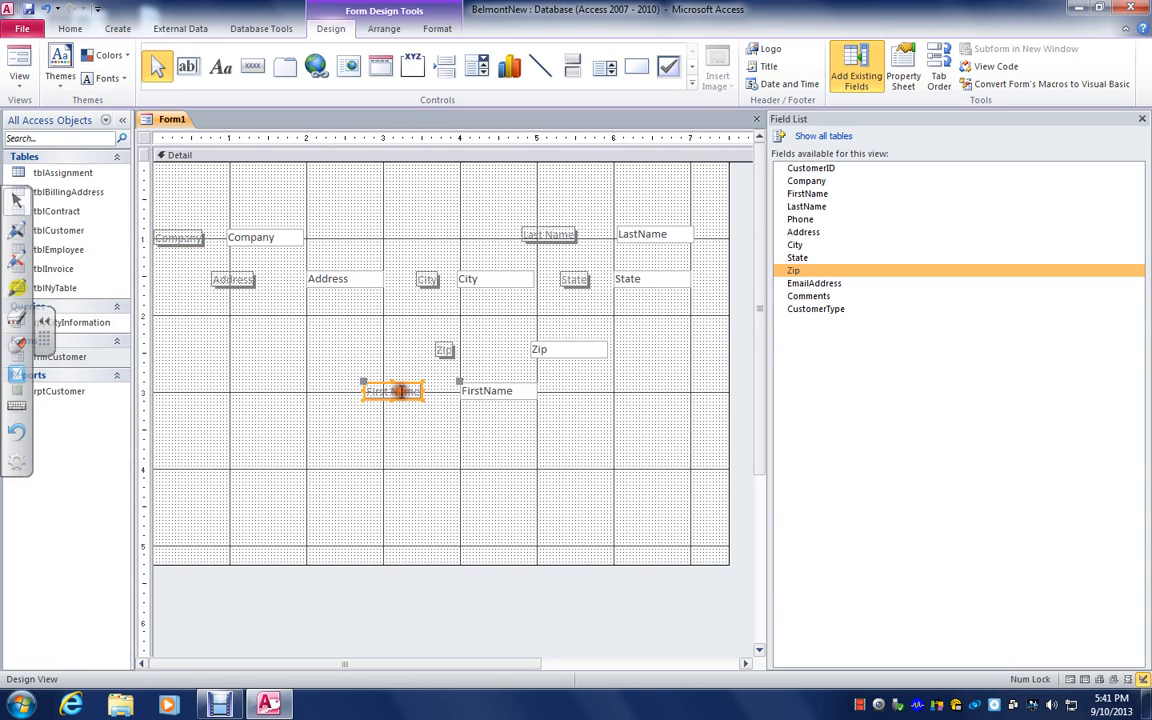
left_click(190, 238)
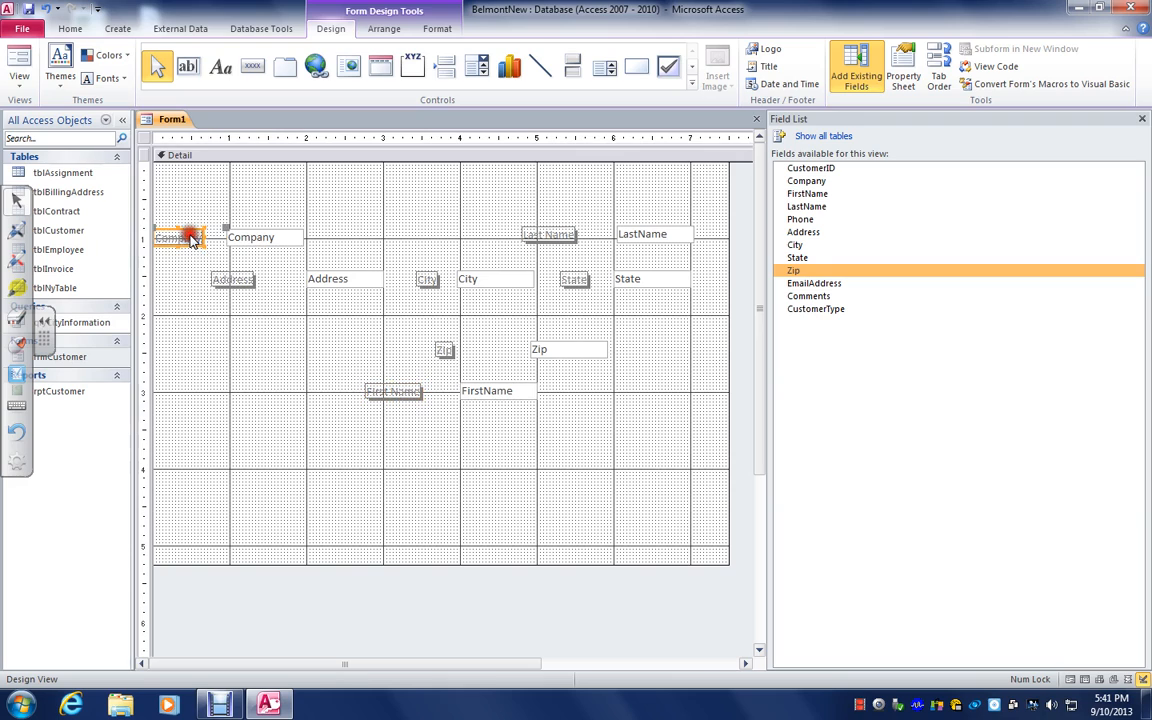
left_click(409, 395, "shift")
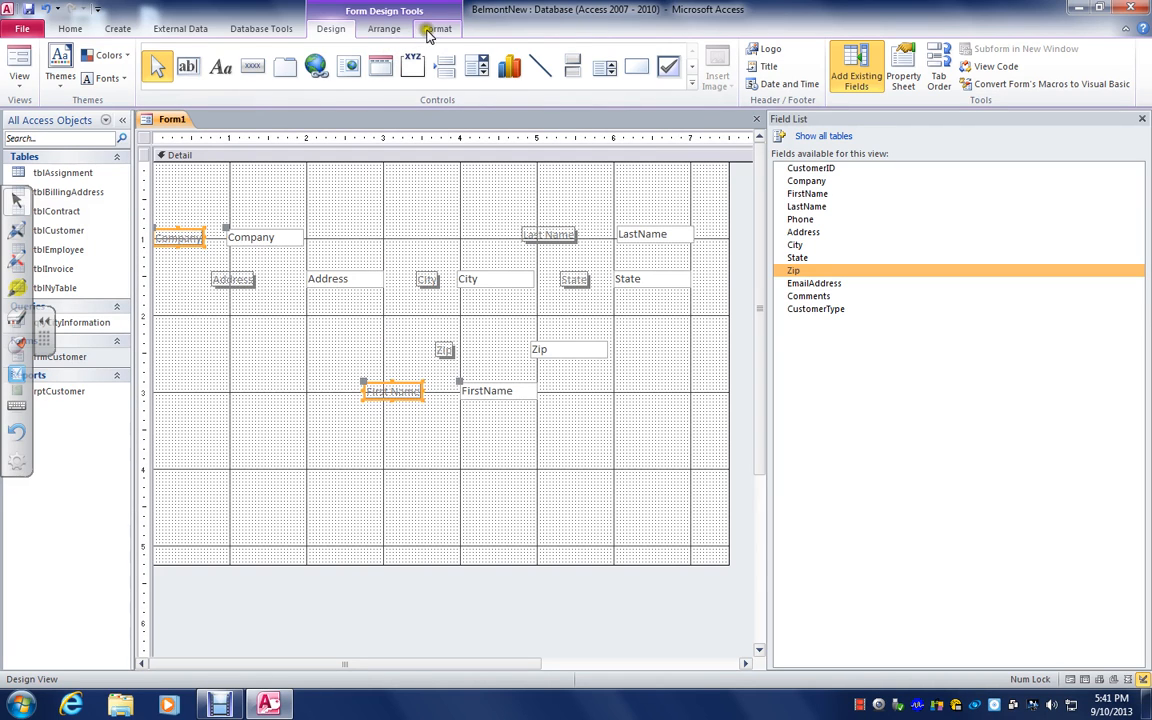
left_click(386, 28)
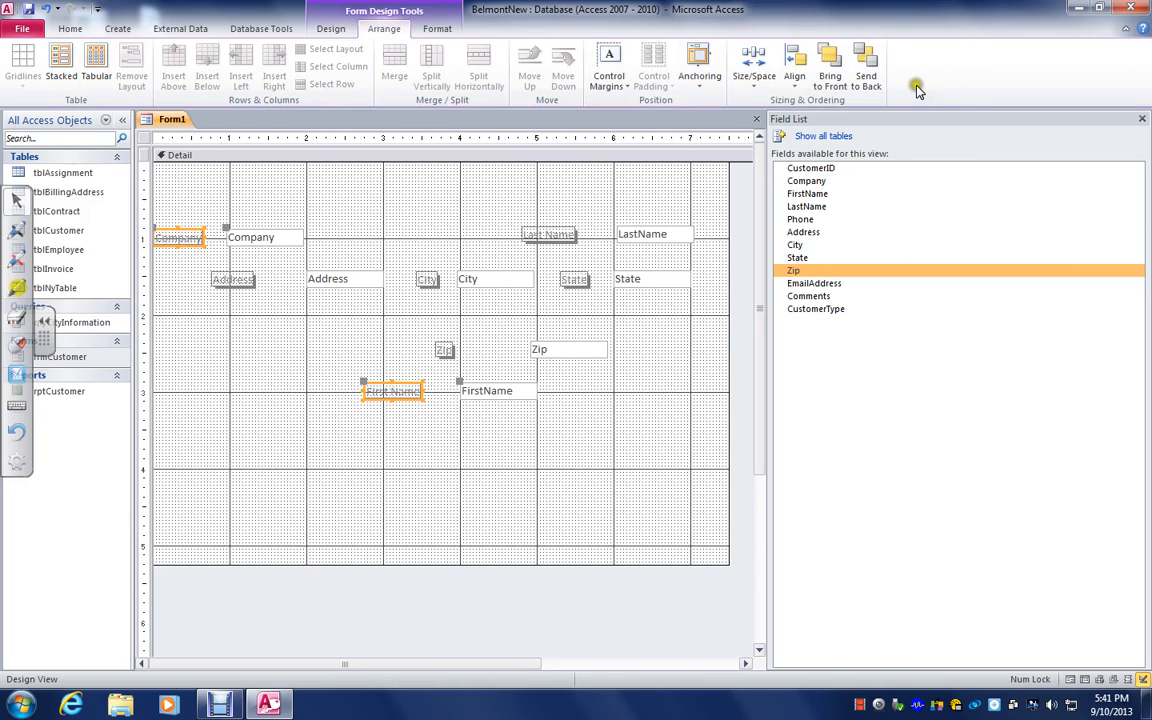
left_click(756, 88)
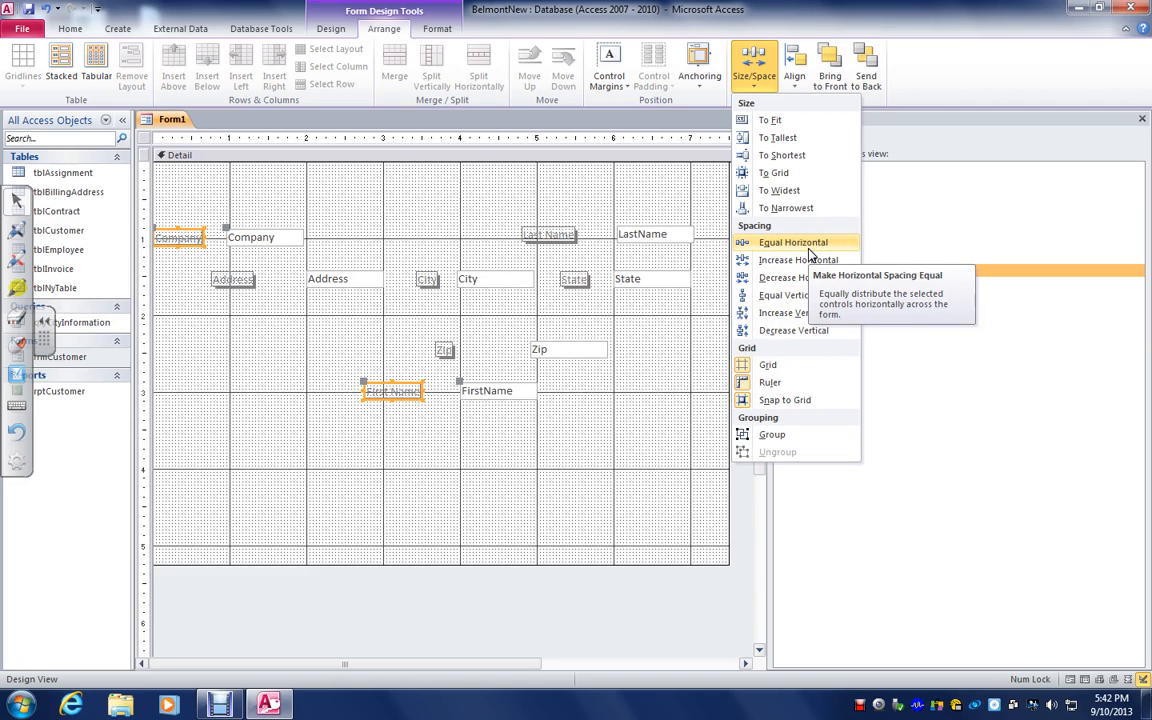
left_click(794, 84)
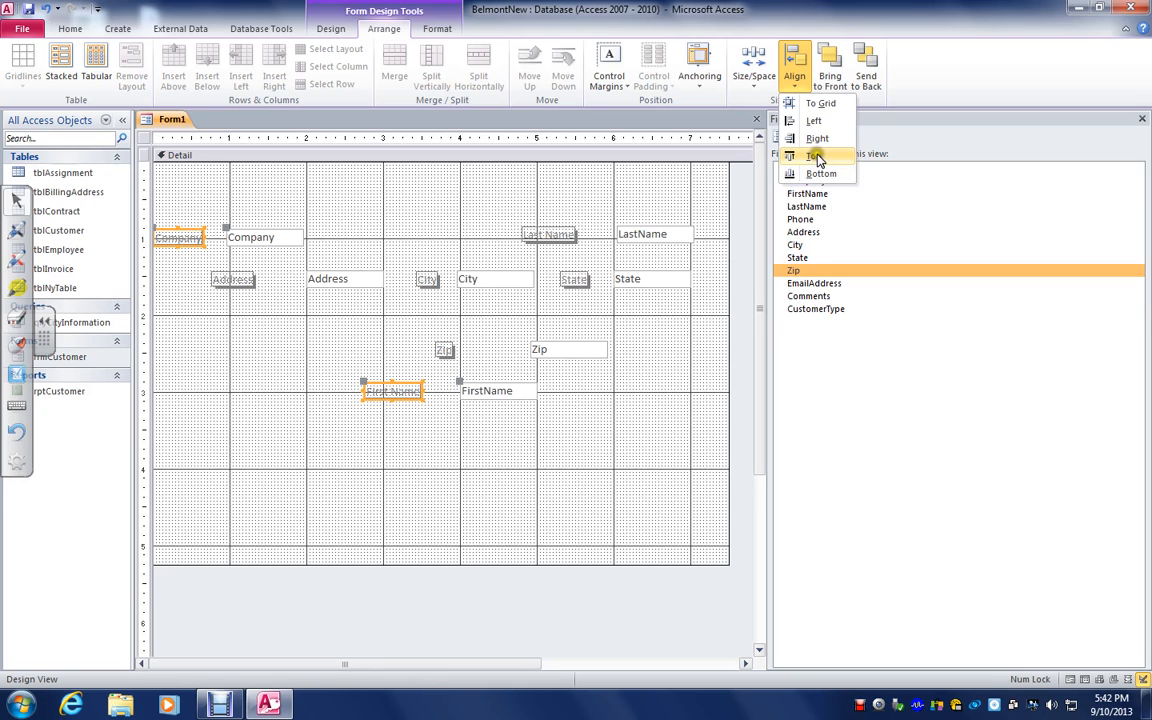
left_click(816, 158)
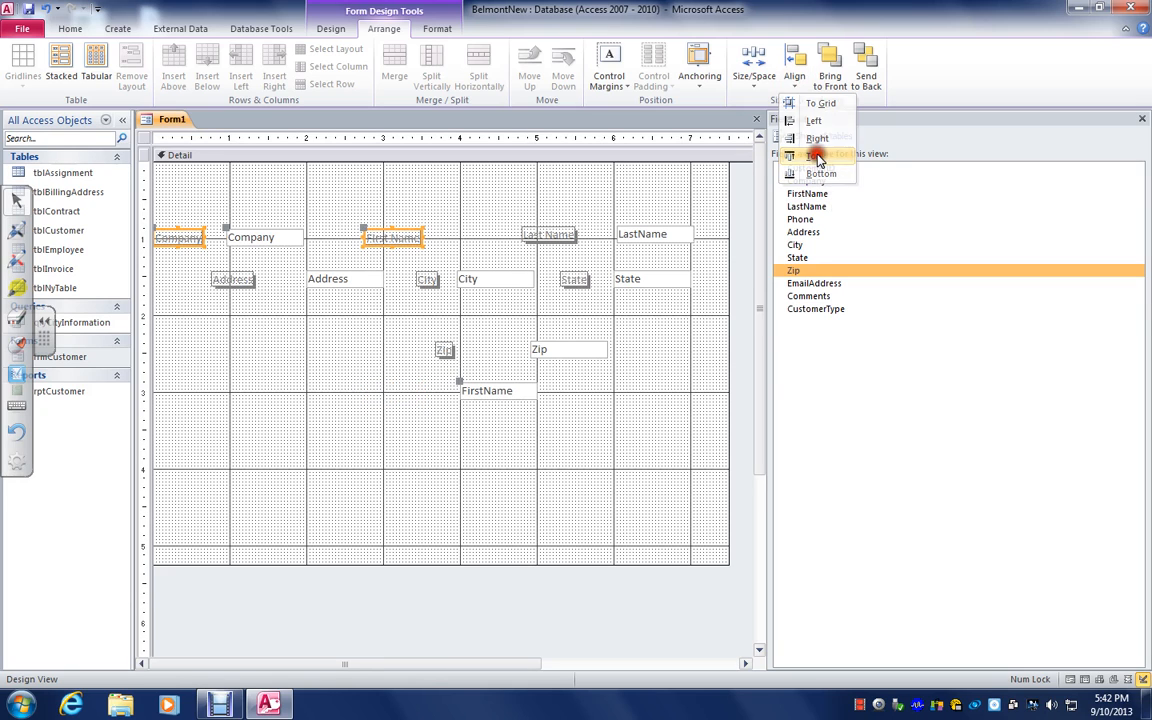
left_click(694, 381)
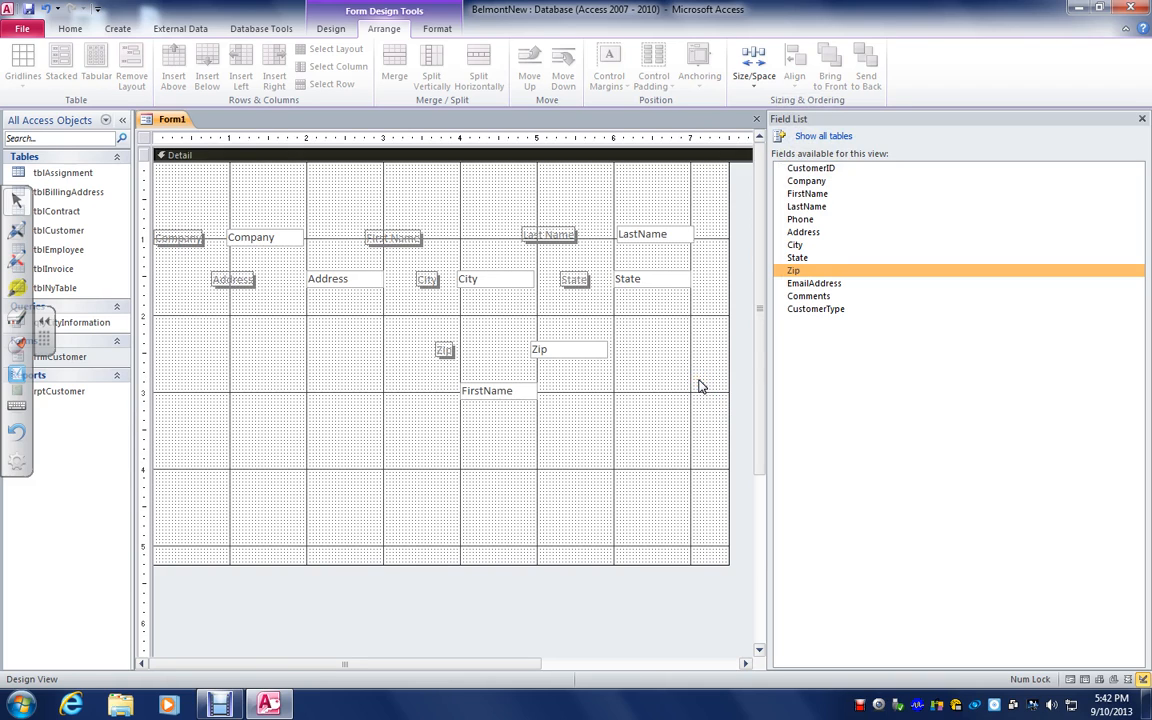
left_click(500, 397)
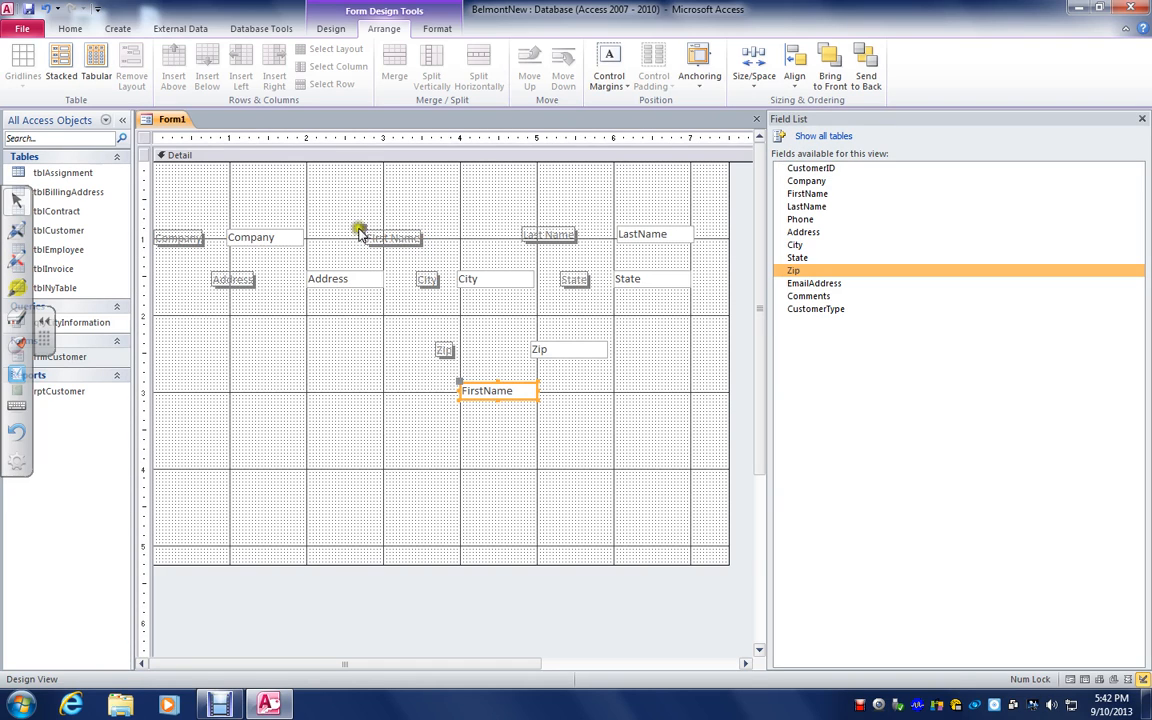
left_click(47, 8)
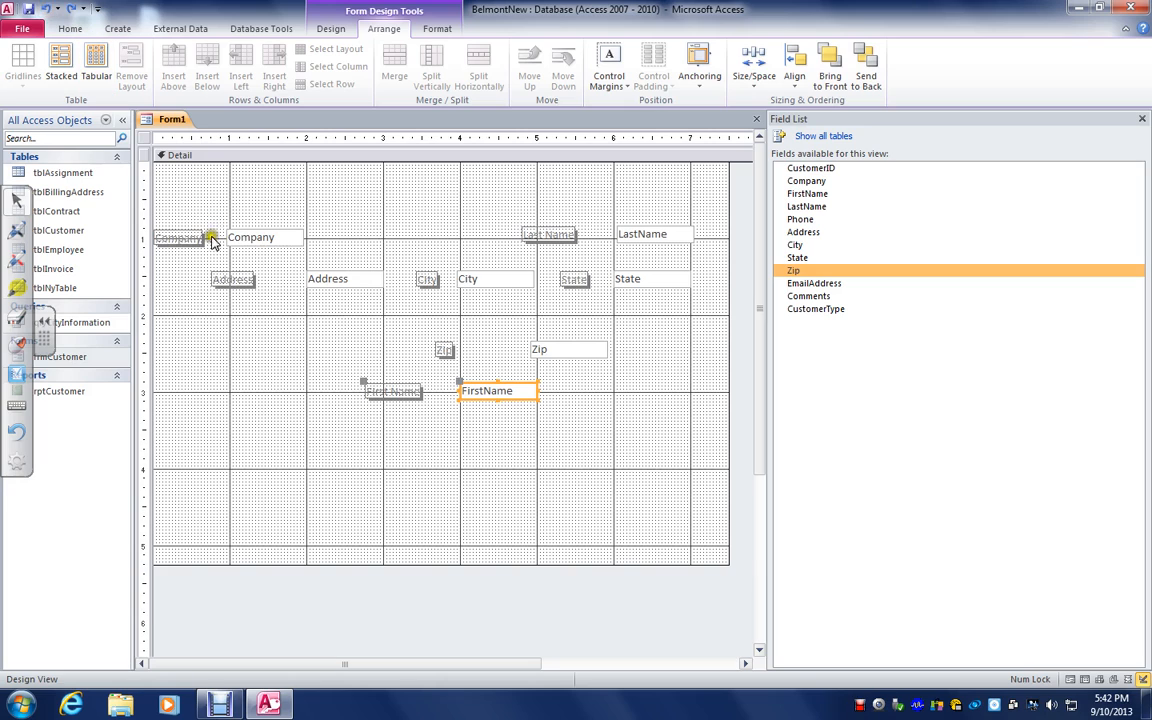
Try to top-align the labels and text boxes of both Company and First Name
left_click(180, 240)
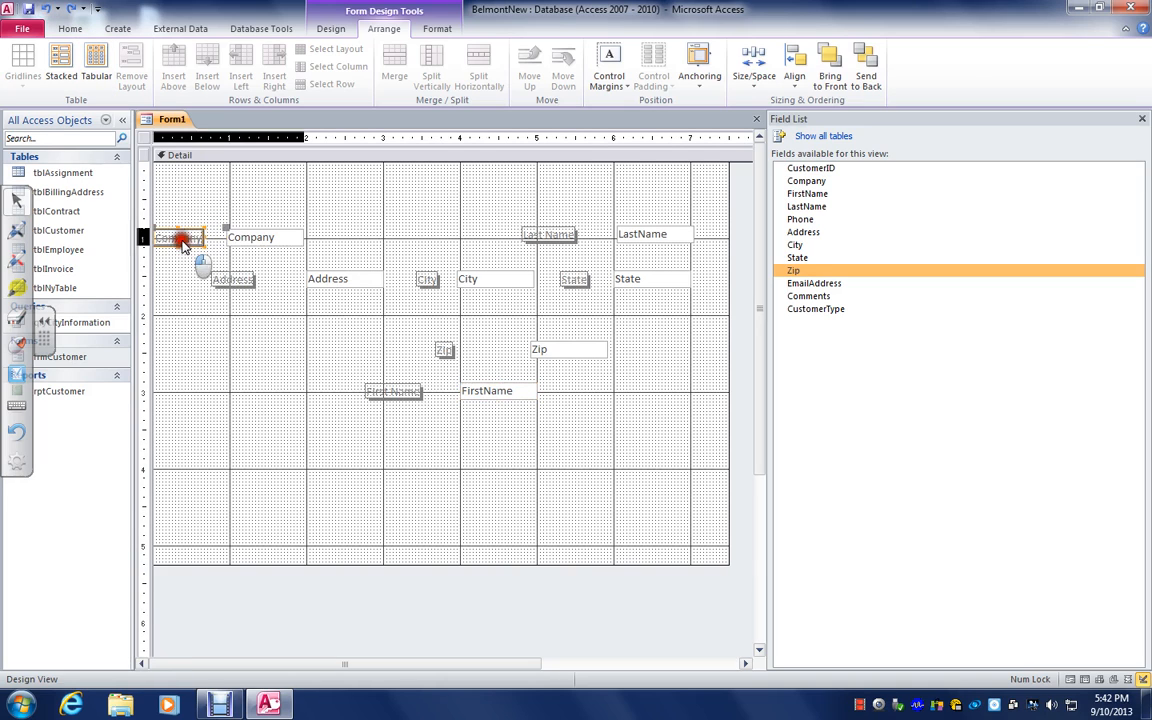
left_click(248, 237, "shift")
left_click(398, 391, "shift")
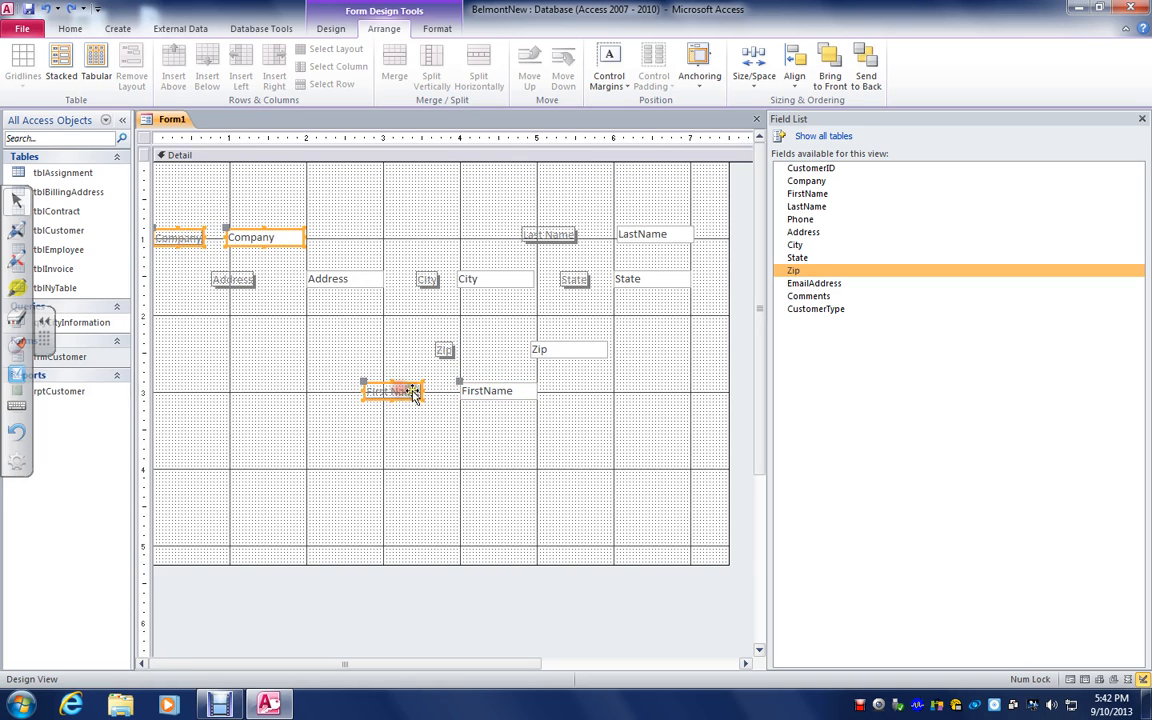
left_click(488, 391, "shift")
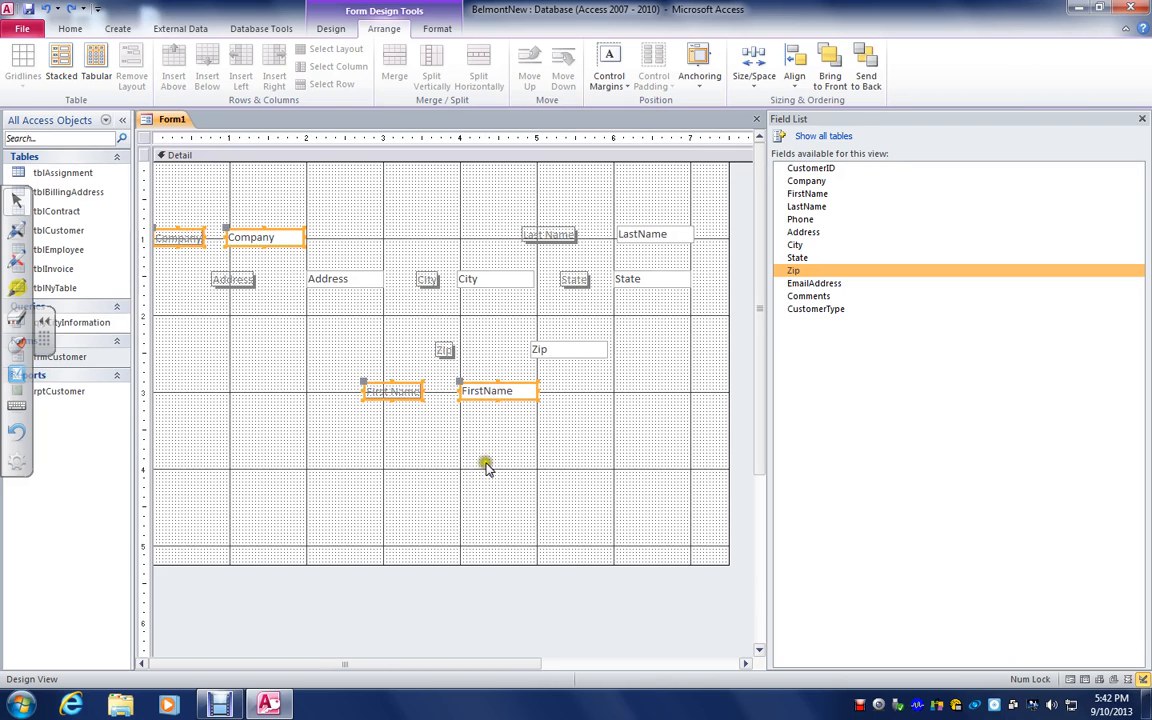
left_click(794, 72)
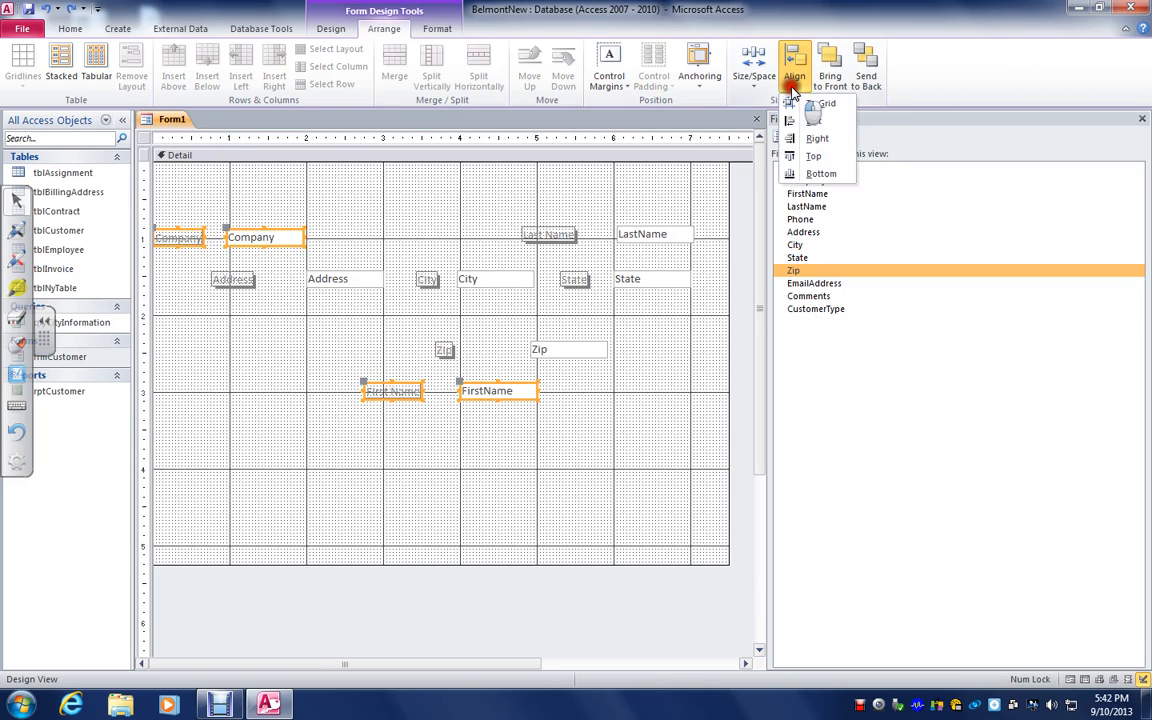
left_click(813, 157)
left_click(395, 457)
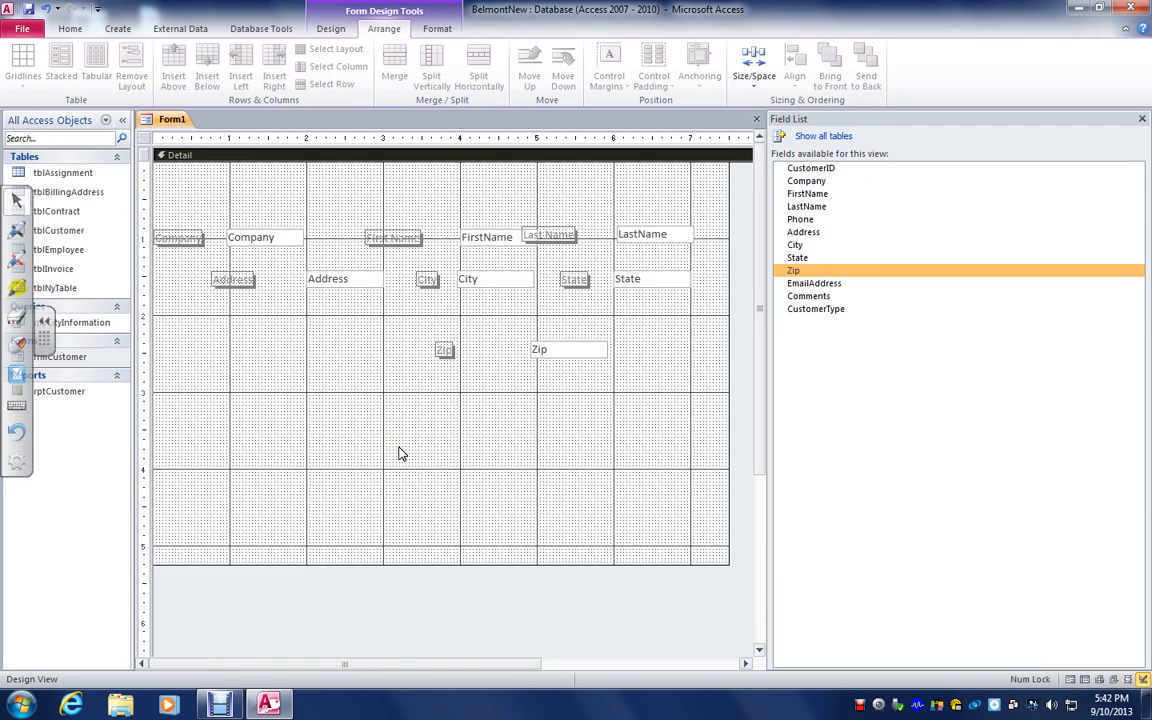
Try shifting the Last Name label closer to its text box, and undo both that move and the preceding alignment
left_click(563, 236)
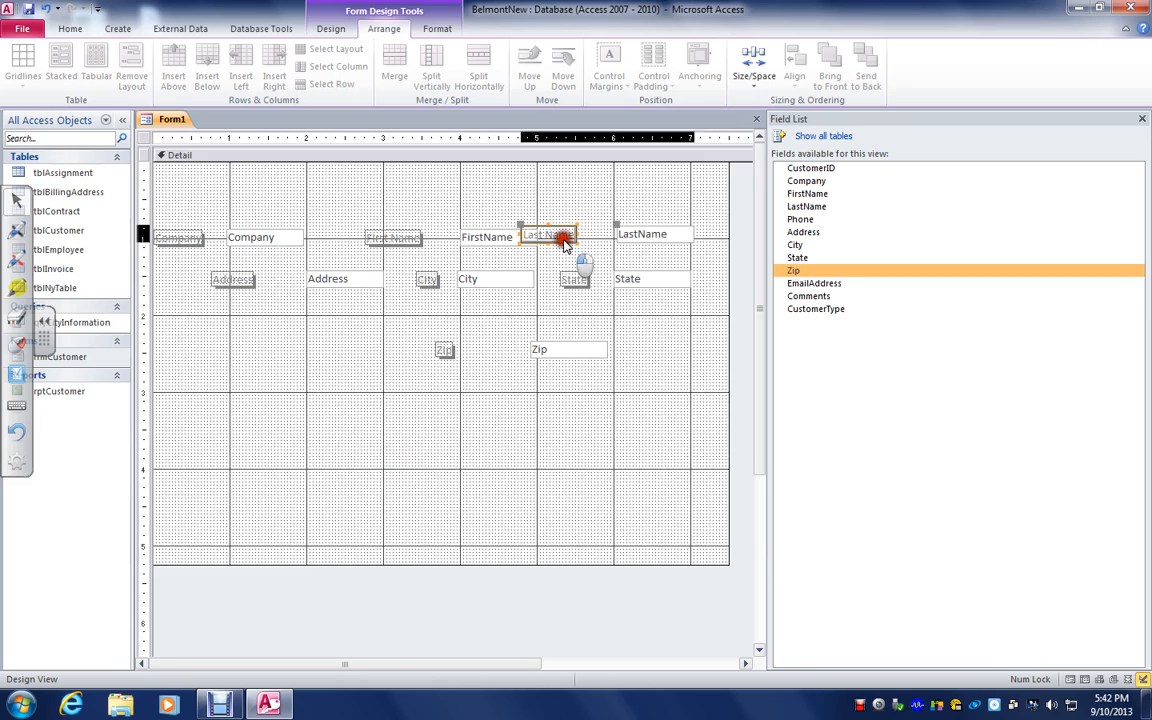
left_click_drag(521, 222, 550, 224)
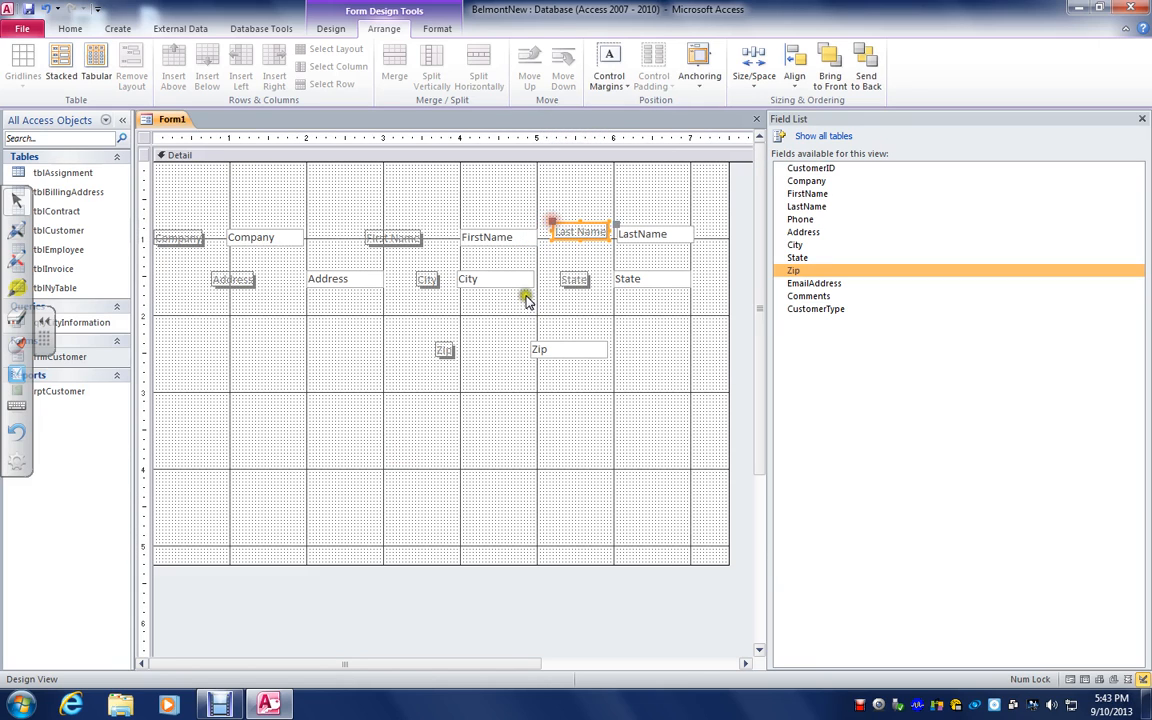
left_click(46, 9)
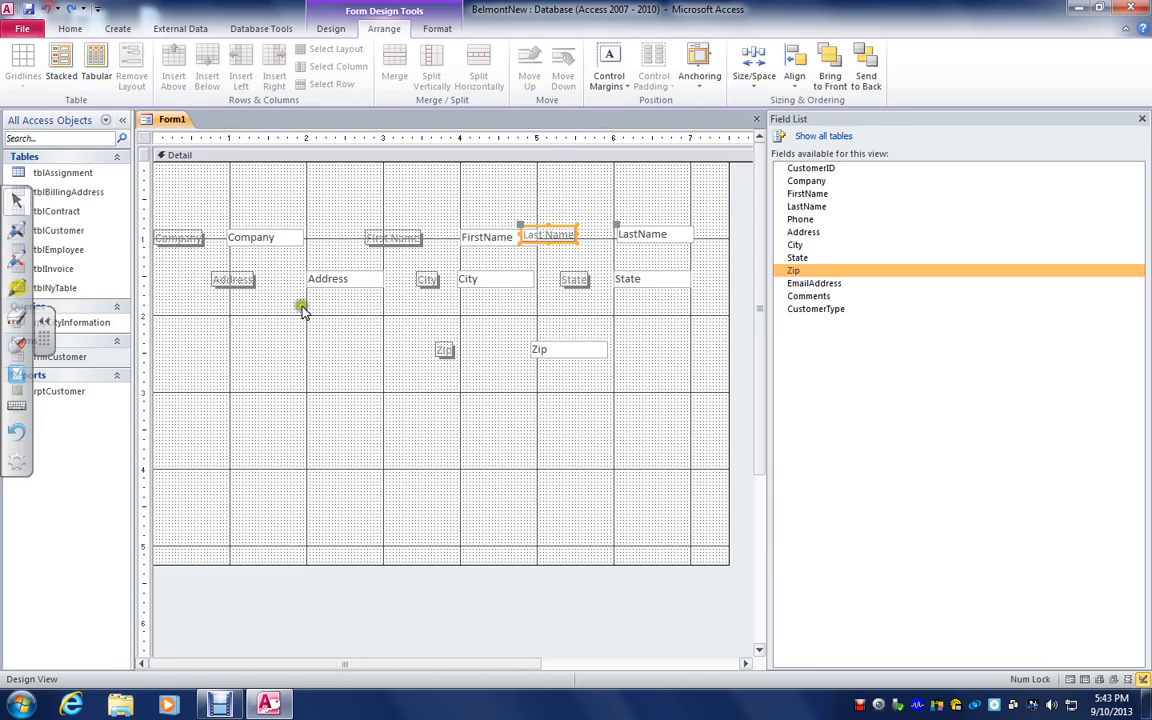
left_click(46, 9)
left_click(327, 458)
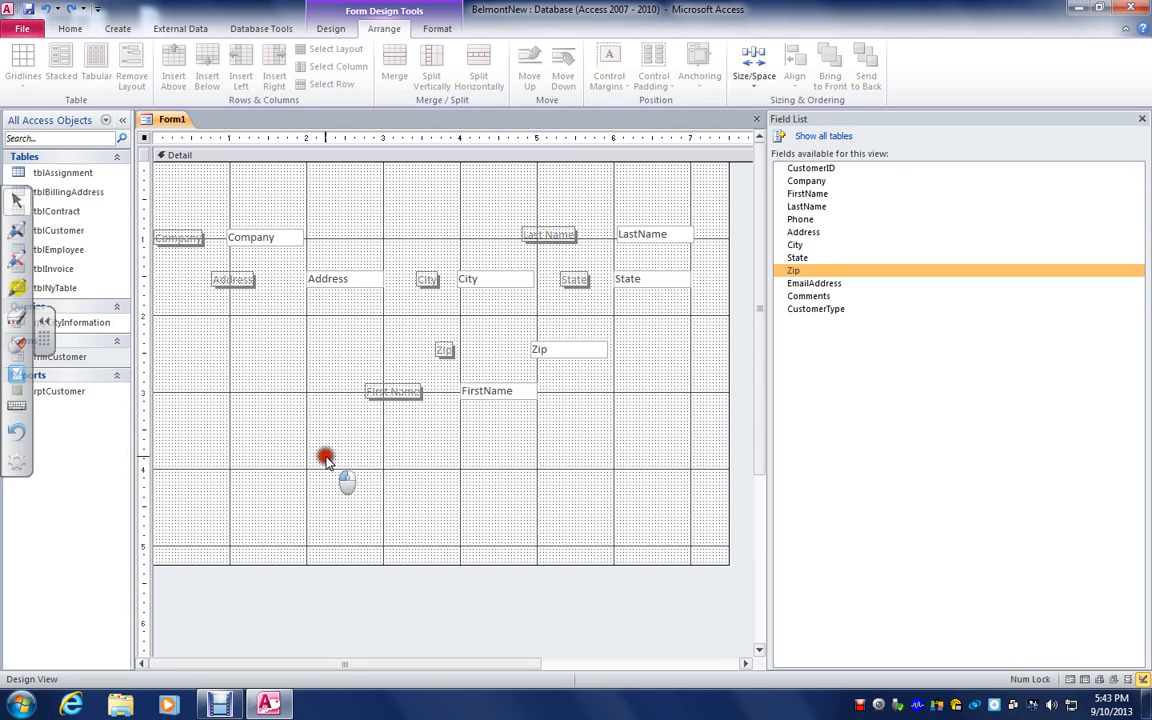
Align the Company and First Name labels and text boxes together by their top edges
left_click(198, 236)
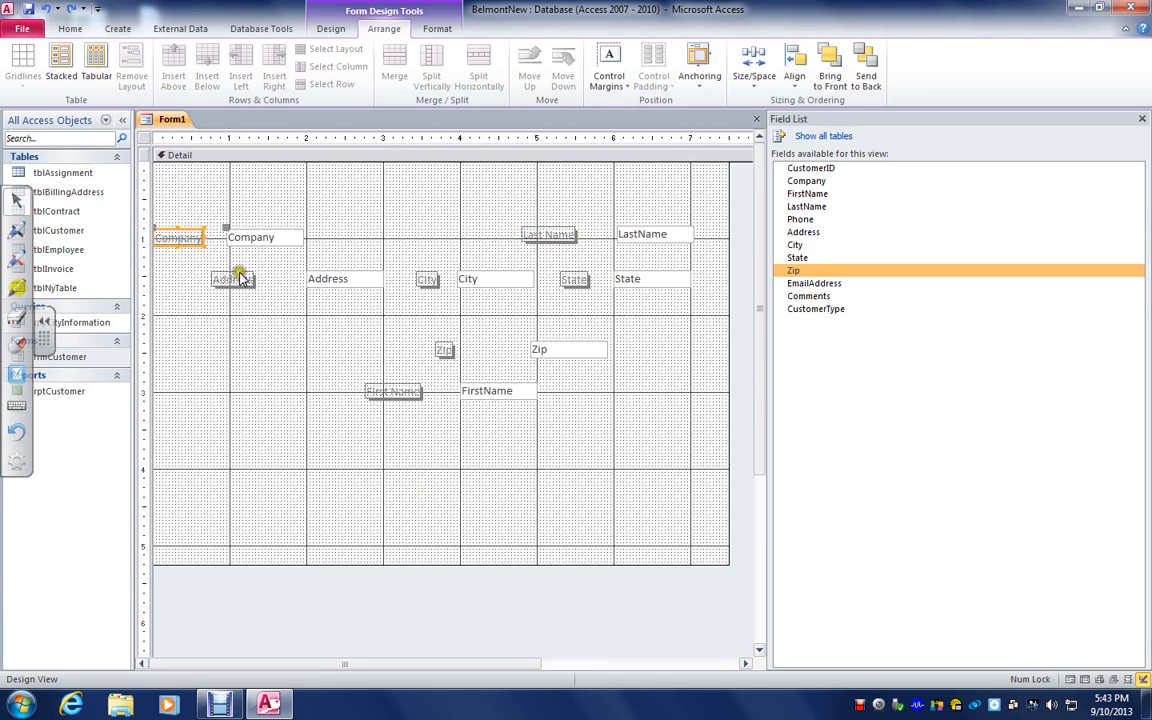
left_click(244, 237, "shift")
left_click(390, 391, "shift")
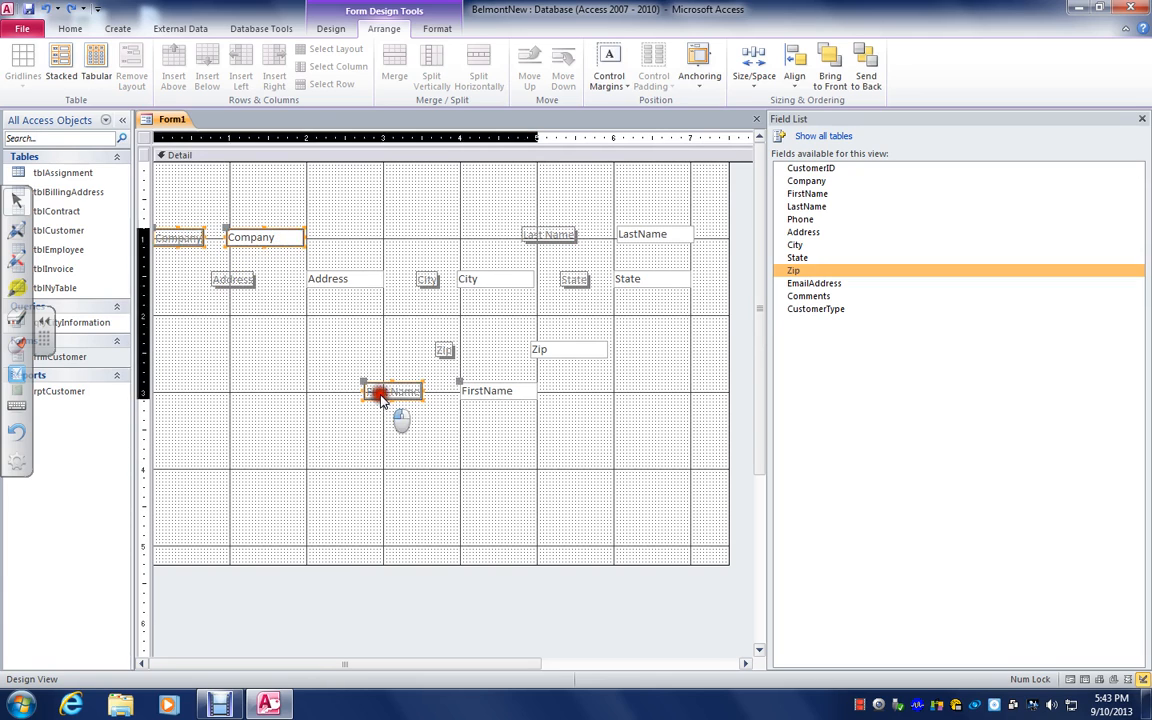
left_click(480, 391, "shift")
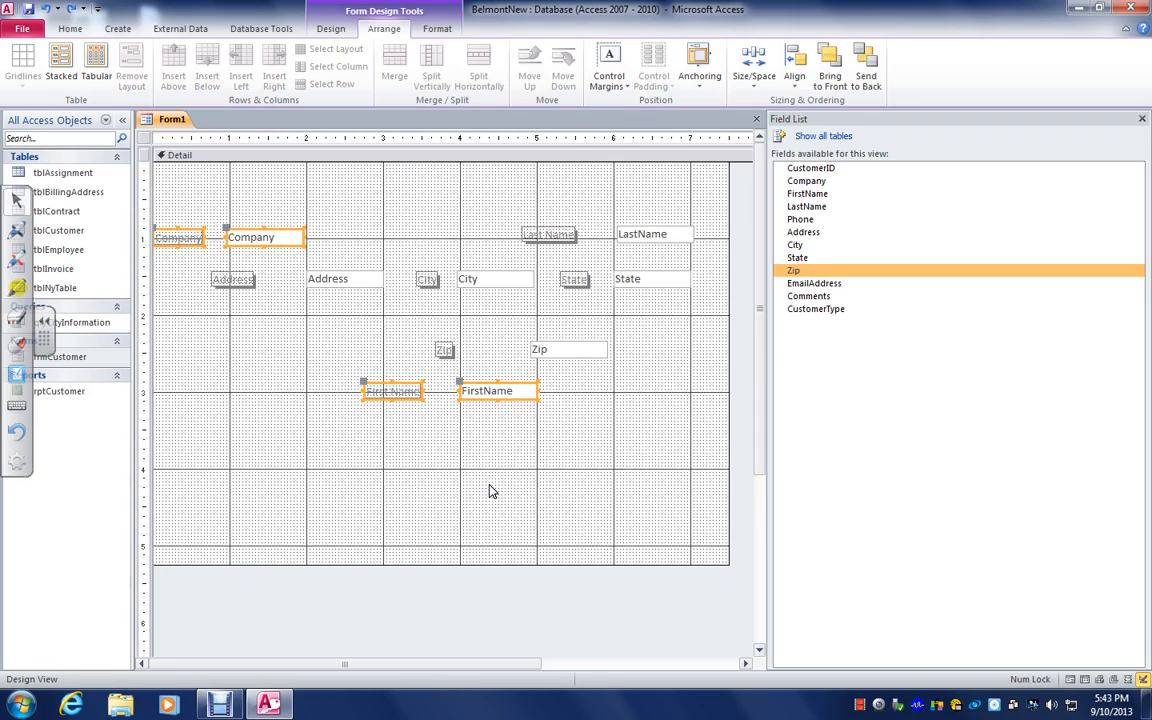
left_click(795, 80)
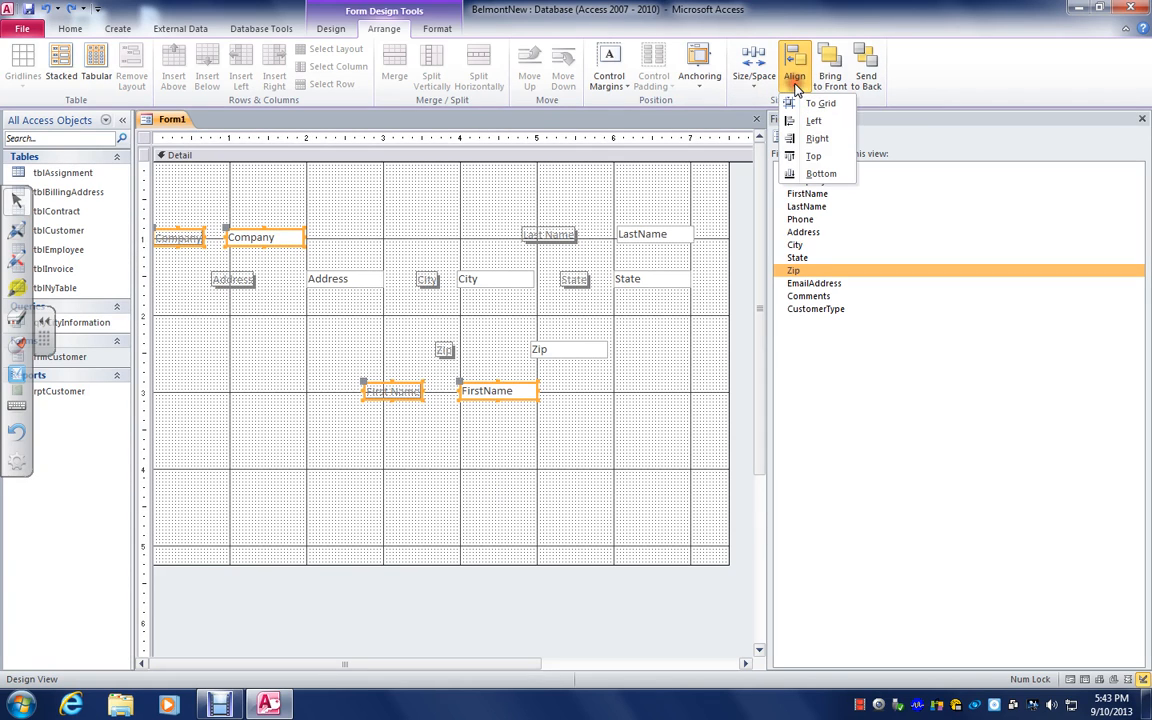
left_click(815, 157)
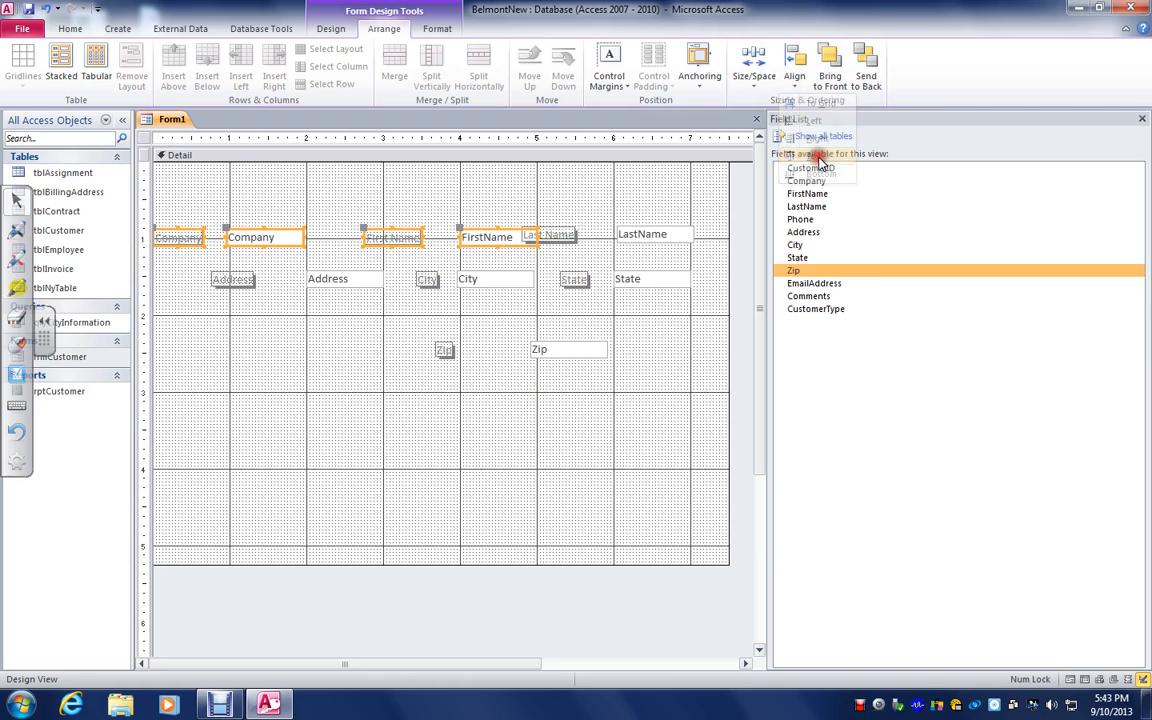
left_click(335, 488)
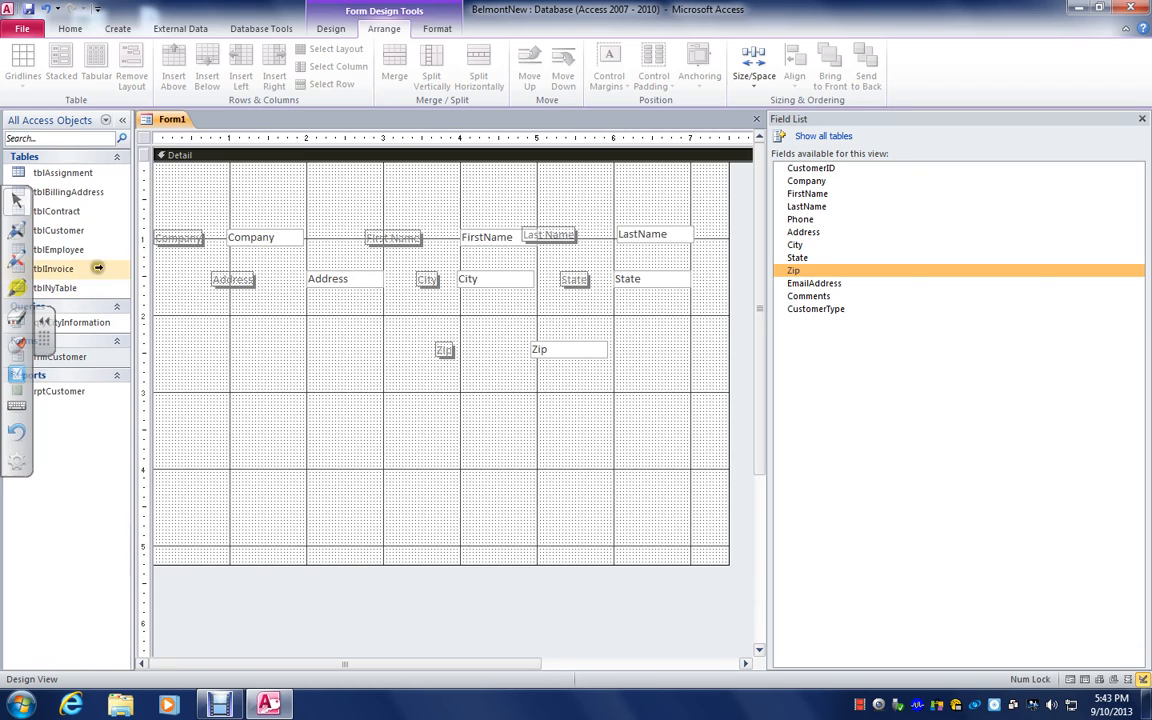
Examine the Company text box's properties, including Decimal Places and the Format options, and close the property sheet
left_click(180, 238)
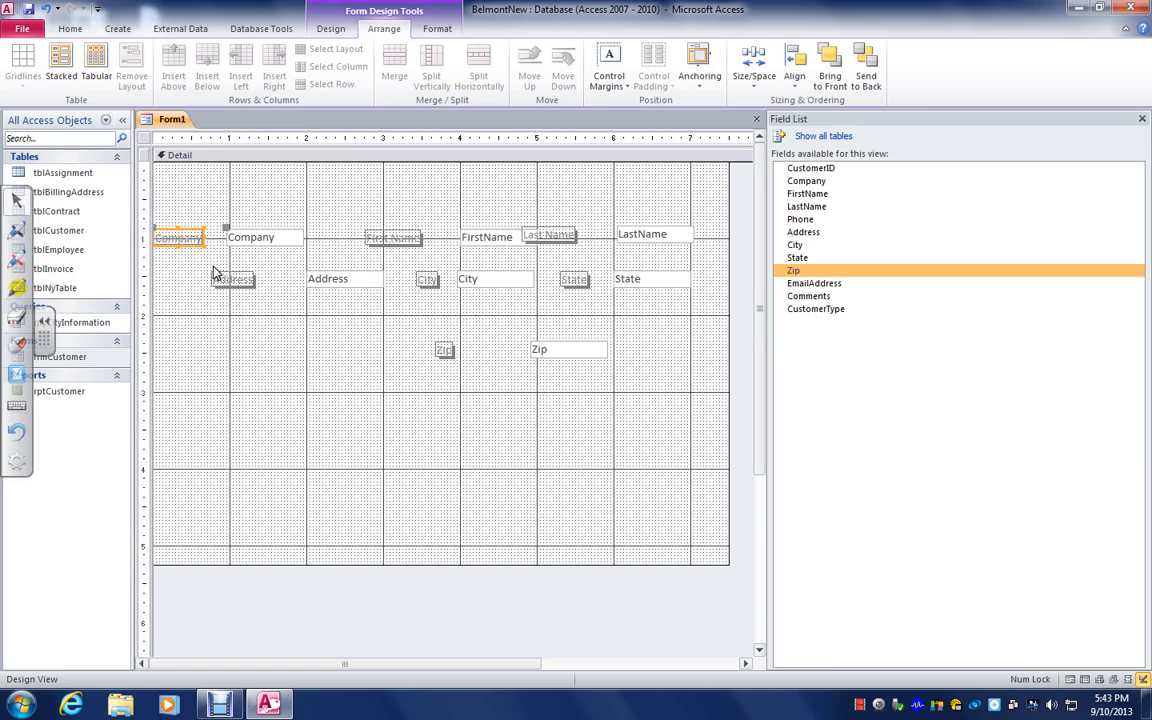
left_click(443, 354, "shift")
right_click(276, 240)
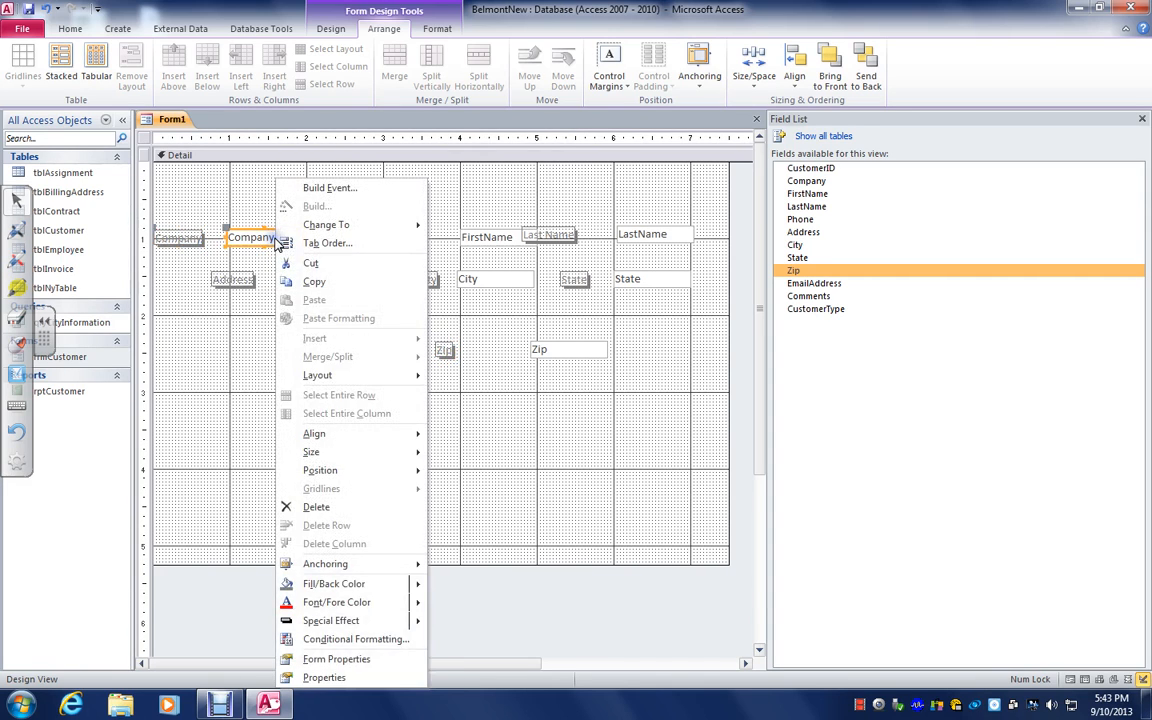
left_click(336, 678)
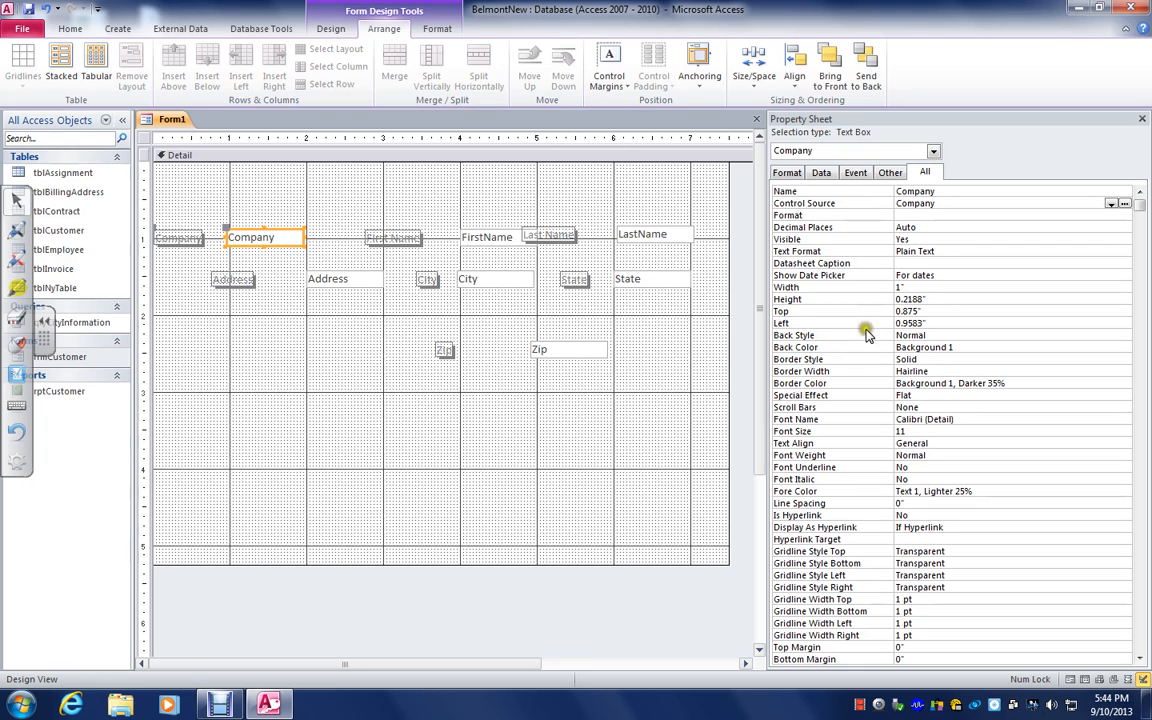
left_click(958, 226)
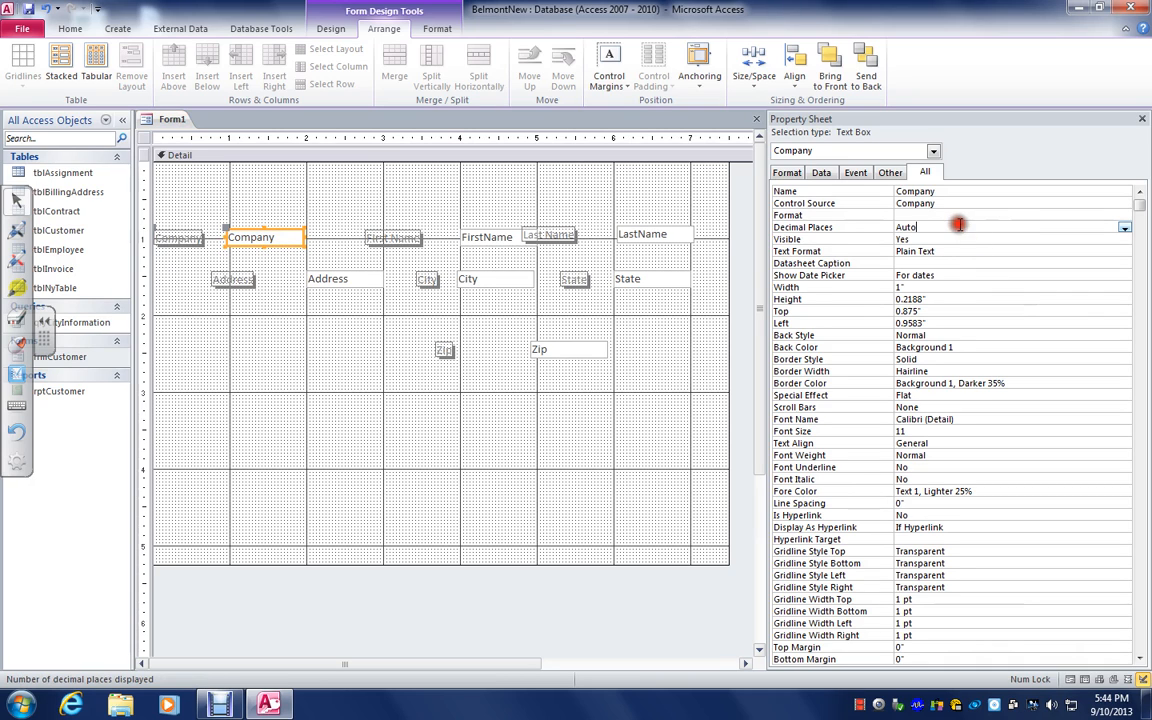
left_click(996, 214)
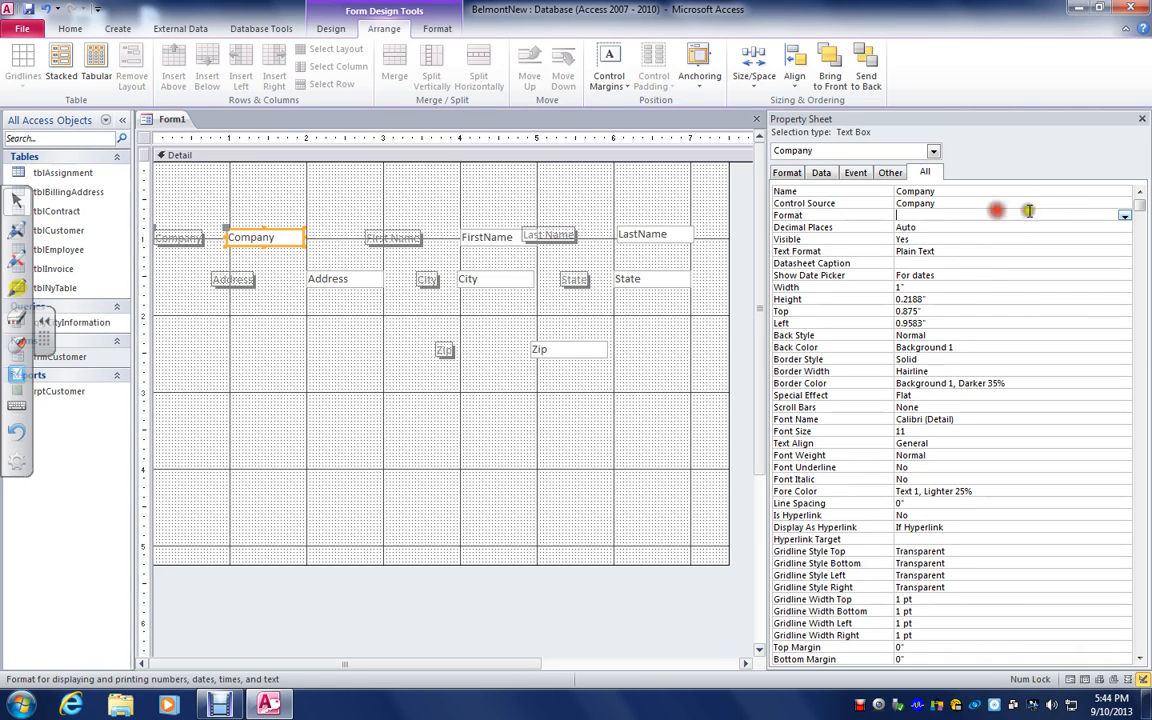
left_click(1124, 215)
left_click(1126, 217)
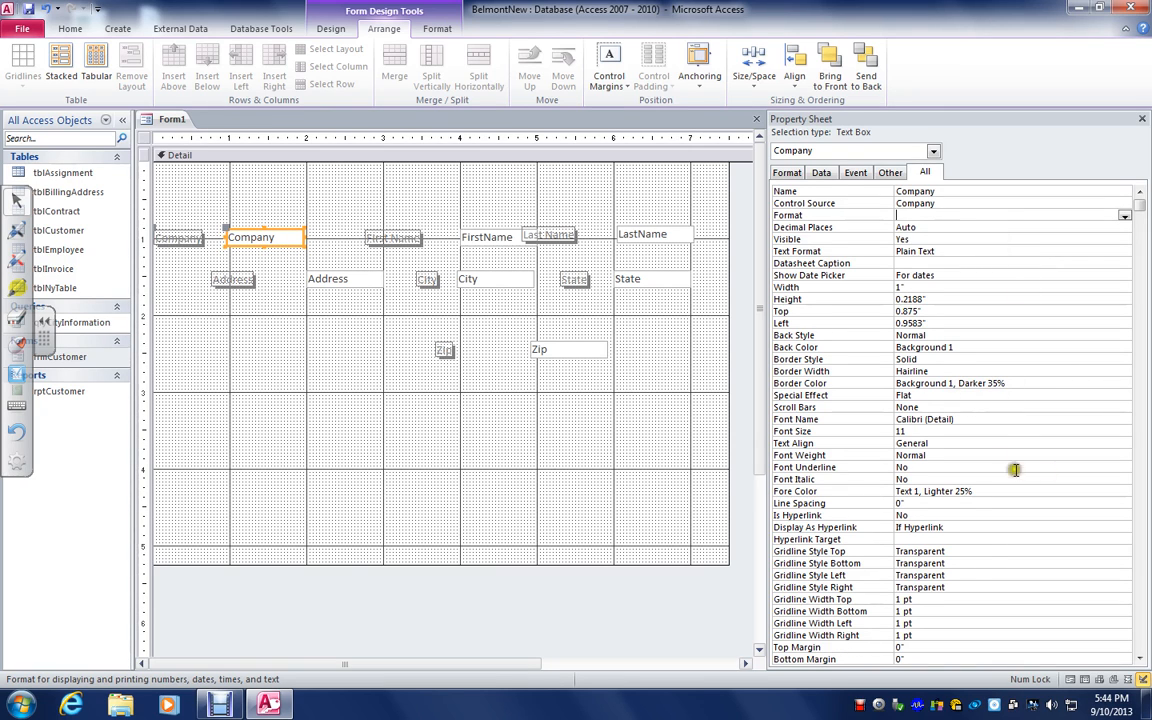
left_click(1138, 318)
left_click(1143, 119)
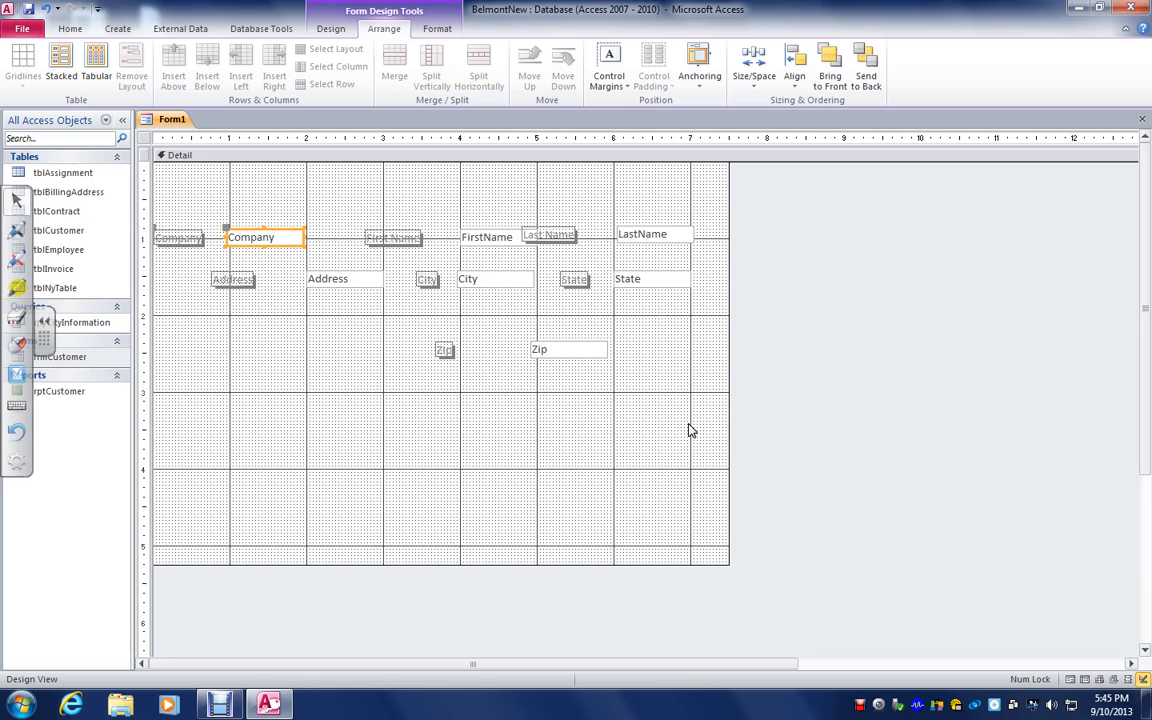
Examine the FirstName text box's properties, including the Text Format options, and close the property sheet
right_click(477, 241)
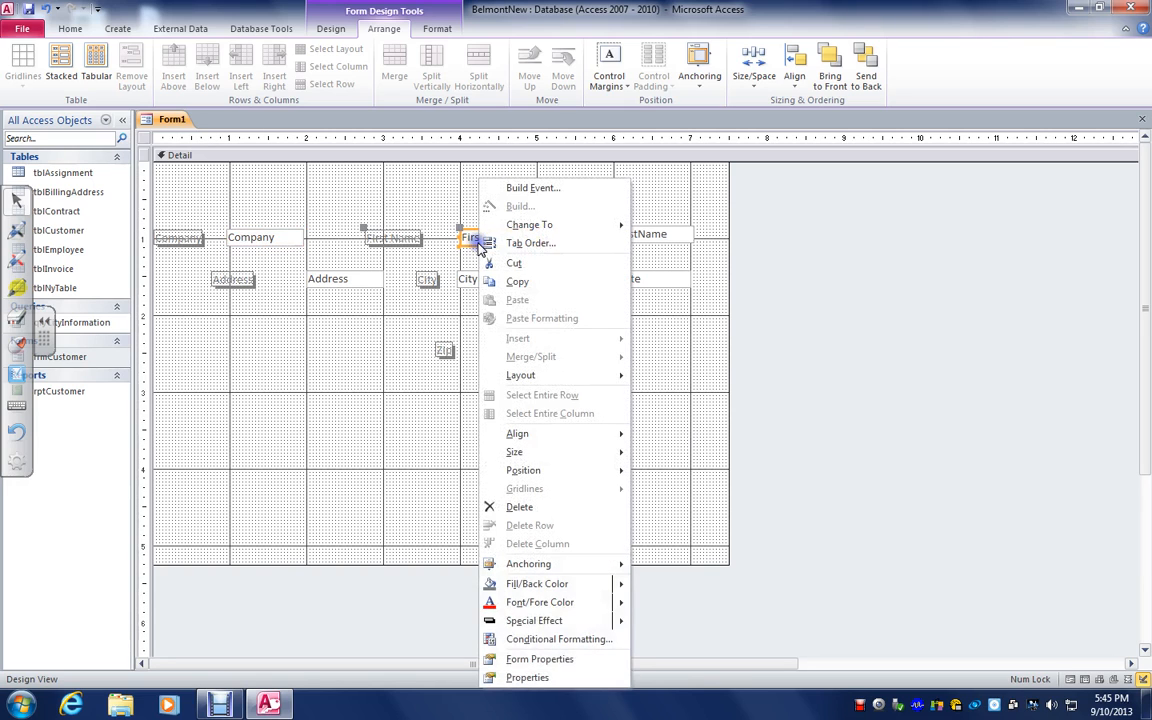
left_click(527, 677)
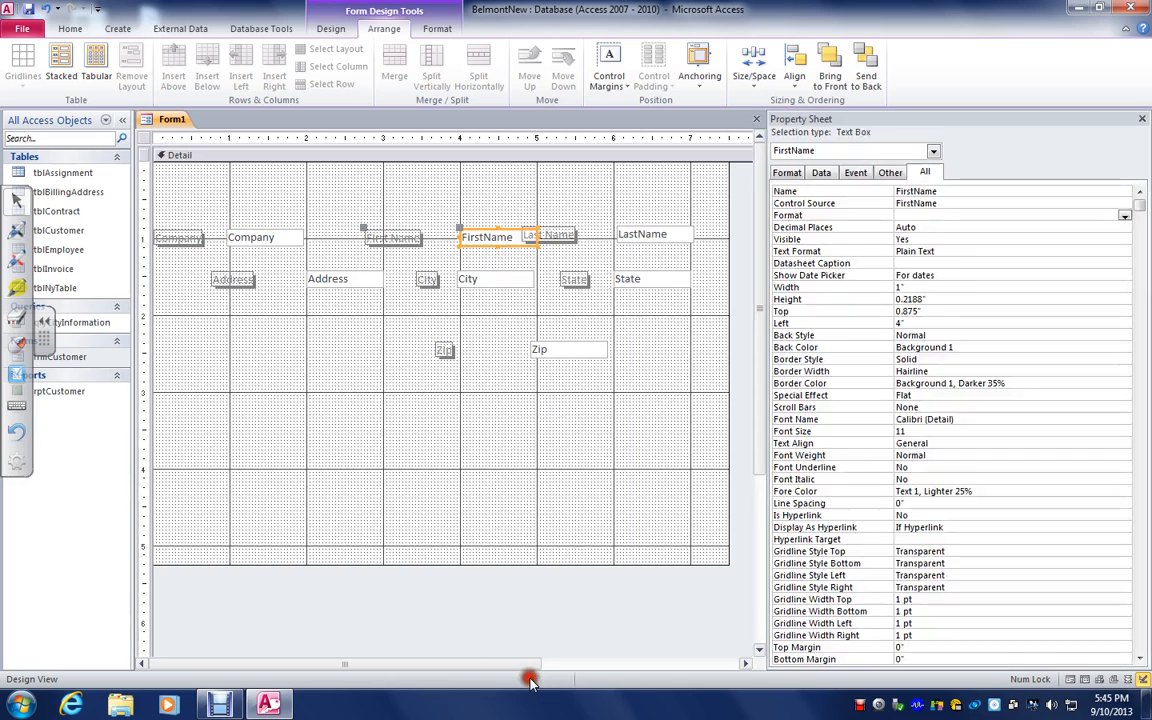
left_click(972, 250)
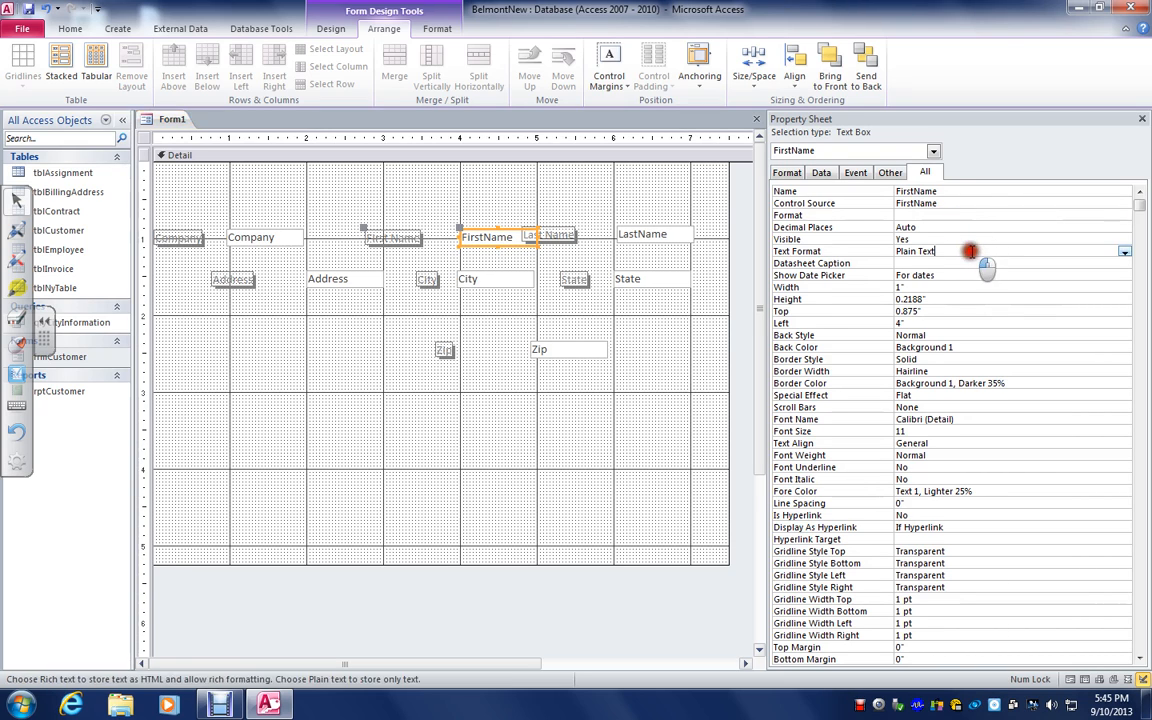
left_click(1125, 252)
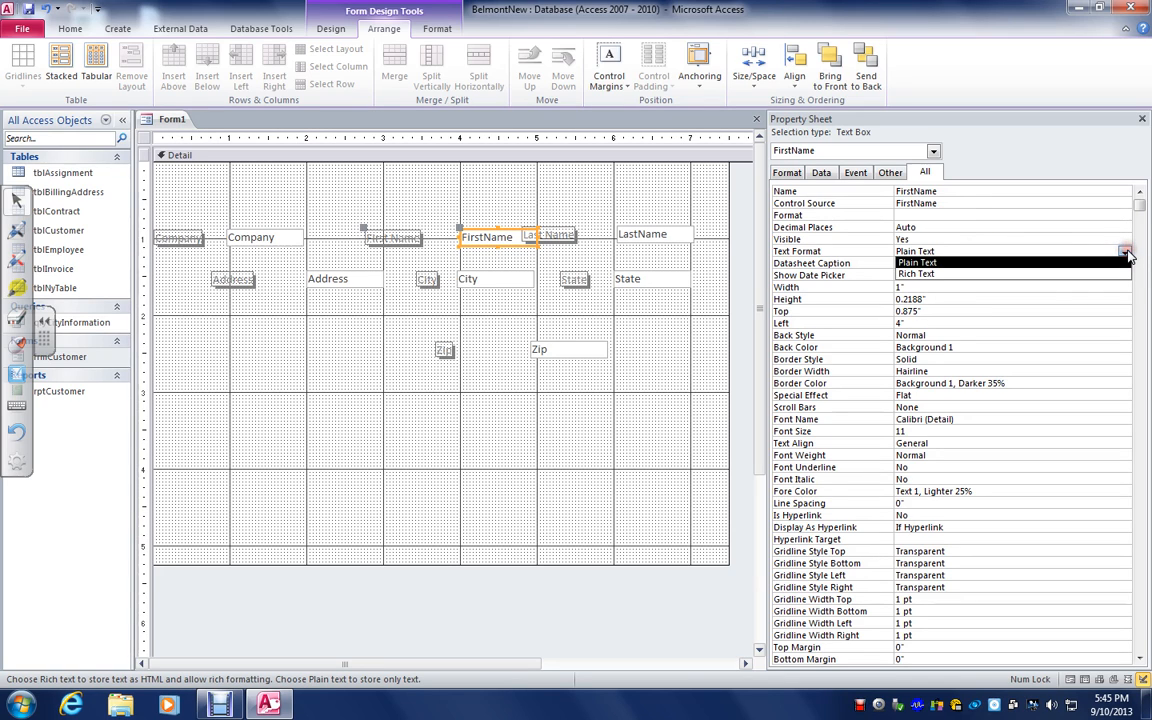
left_click(1125, 253)
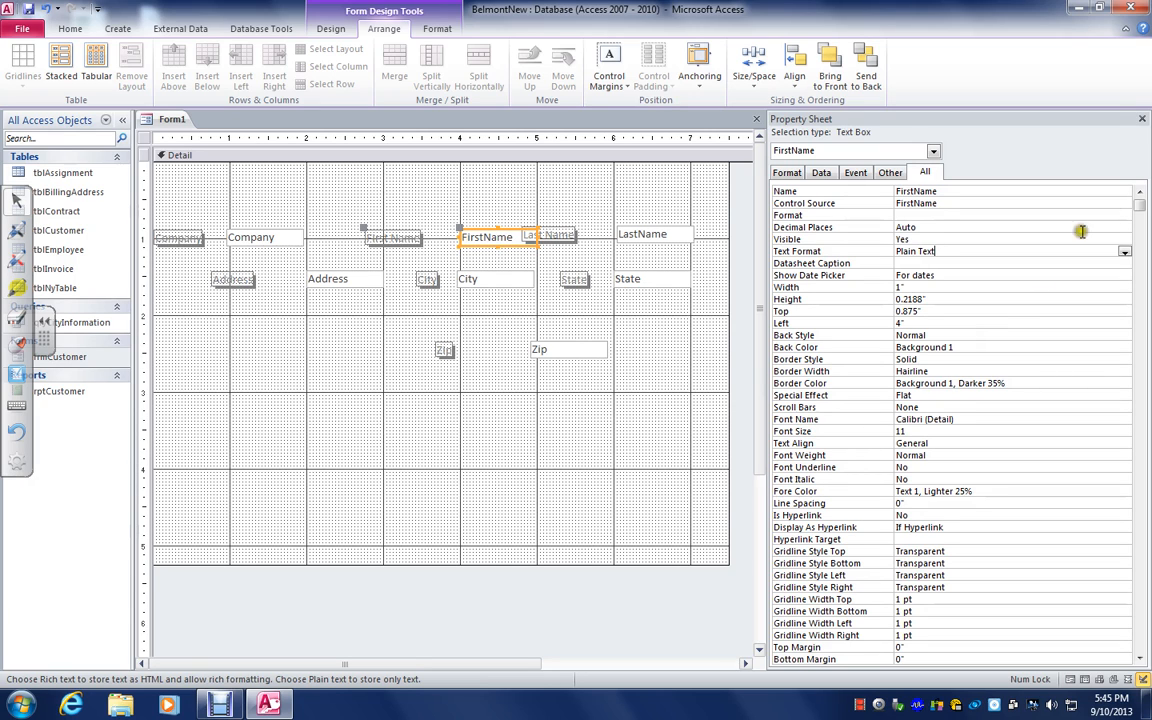
left_click(1143, 119)
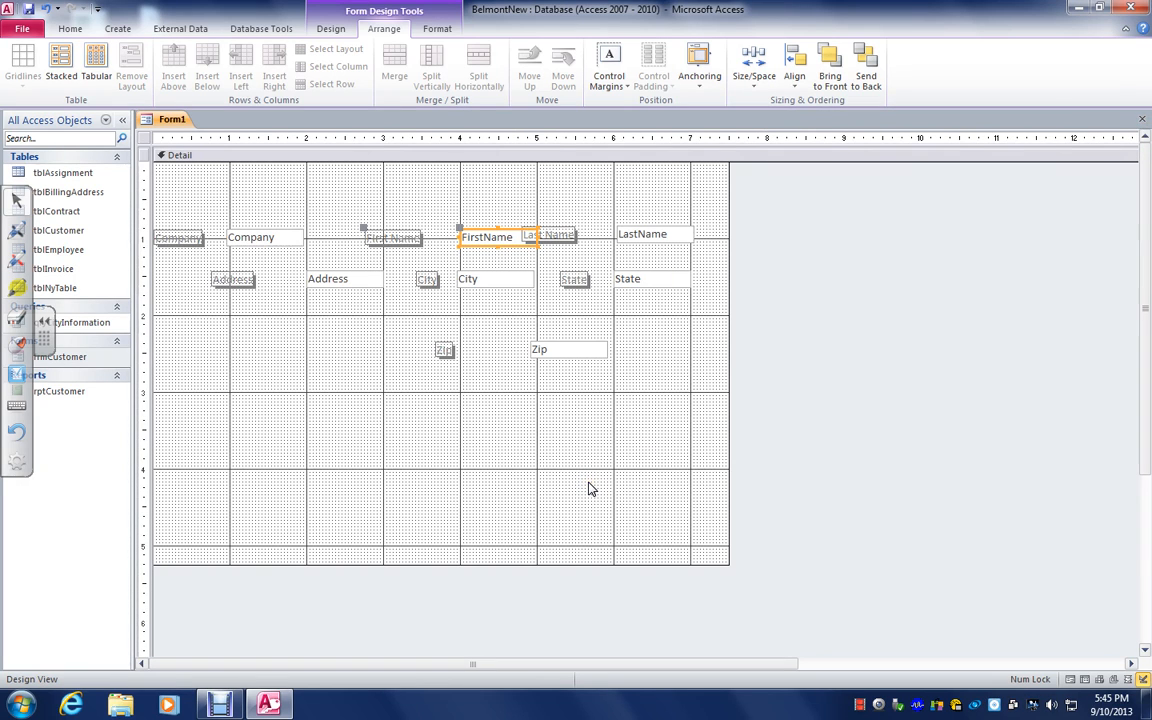
Close the new customer form without saving it
left_click(333, 30)
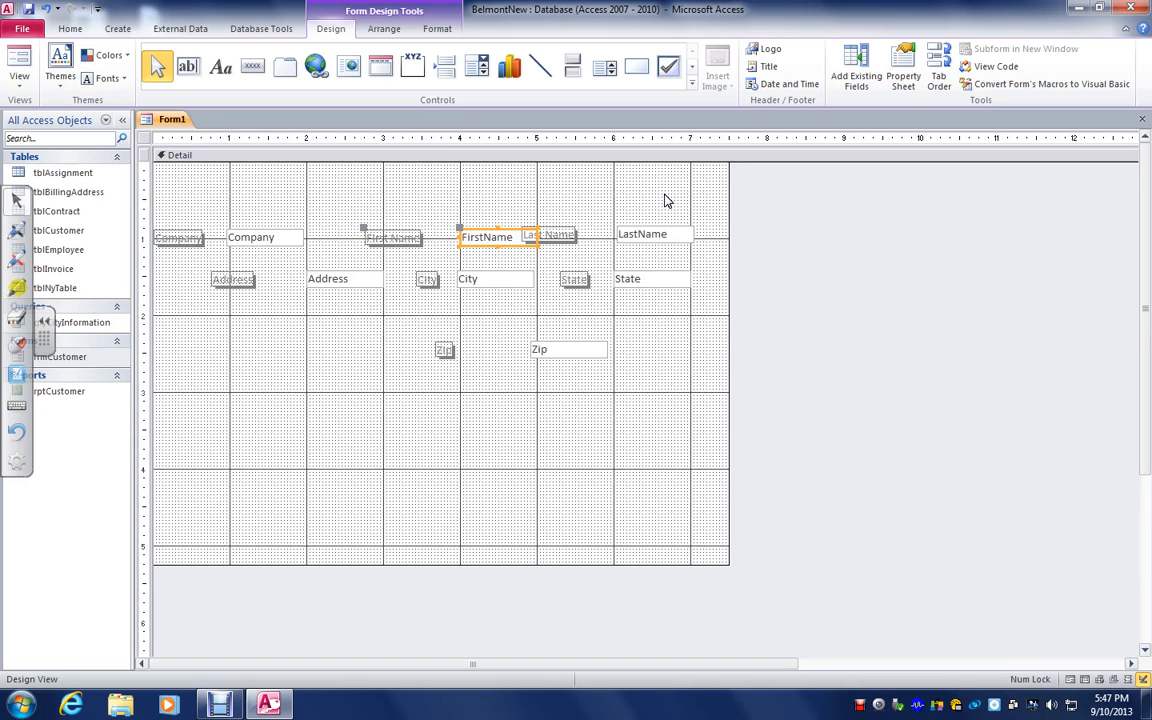
left_click(1145, 119)
left_click(584, 391)
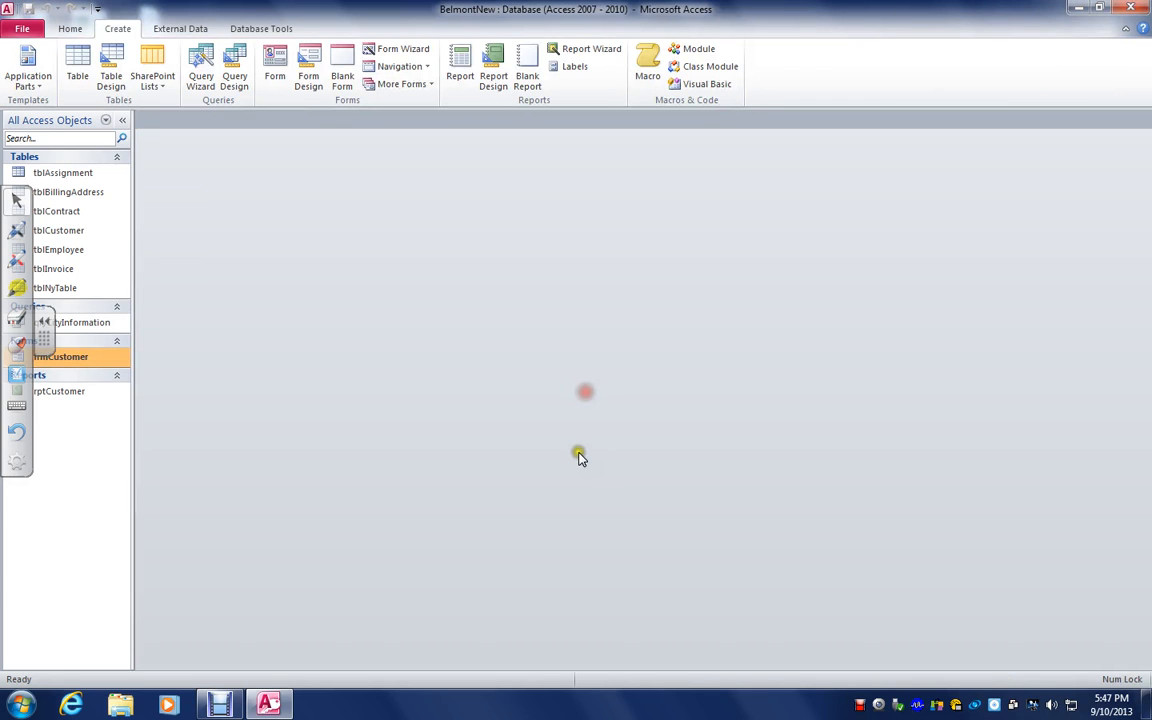
Open the rptCustomer report in Design View and expand its Report Footer section to about 0.3 inch high
right_click(66, 392)
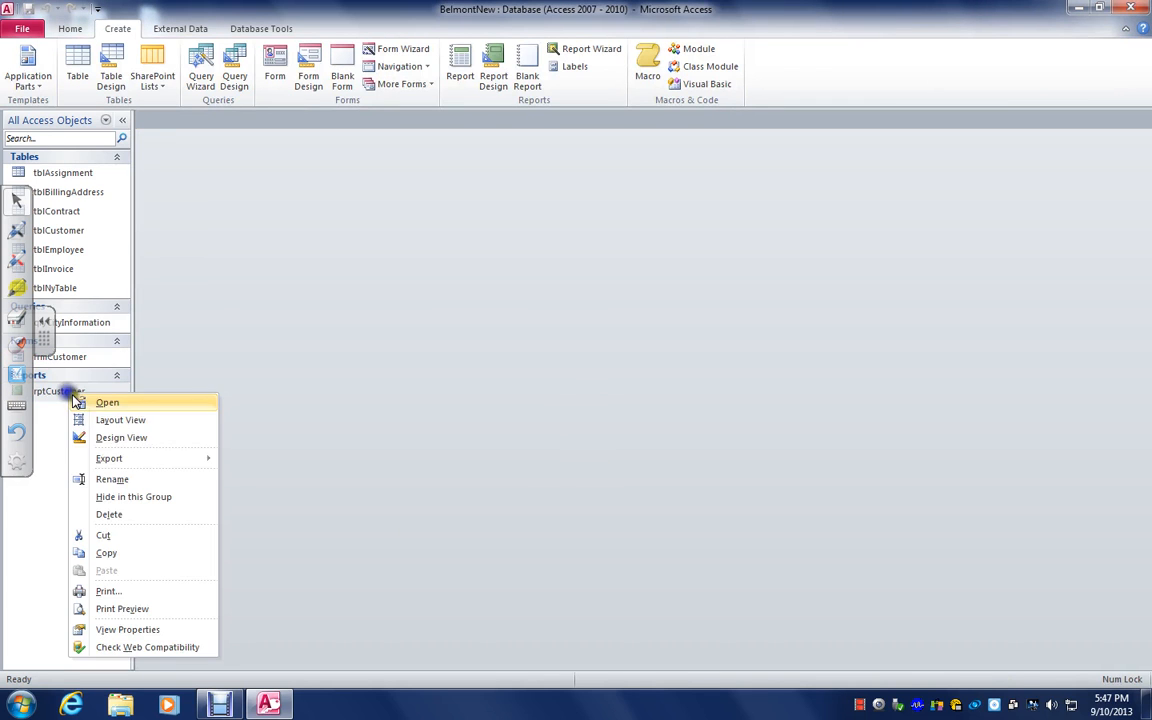
left_click(122, 438)
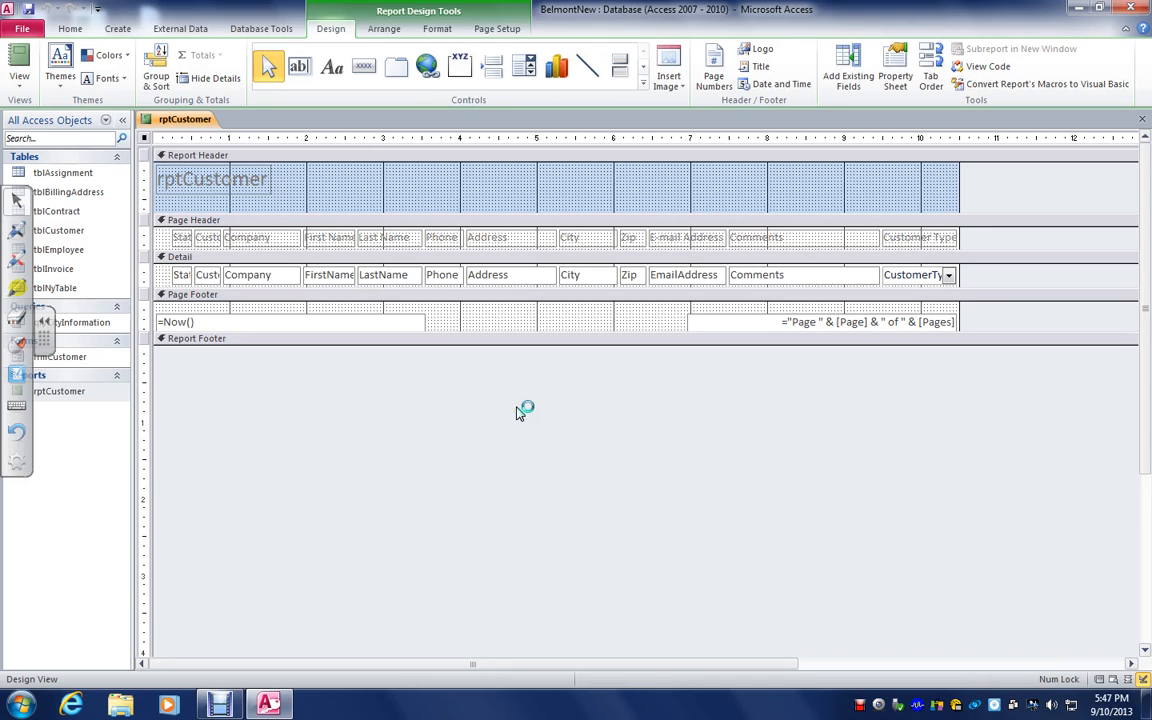
left_click(272, 196)
left_click(256, 217)
left_click(461, 345)
left_click_drag(461, 345, 465, 357)
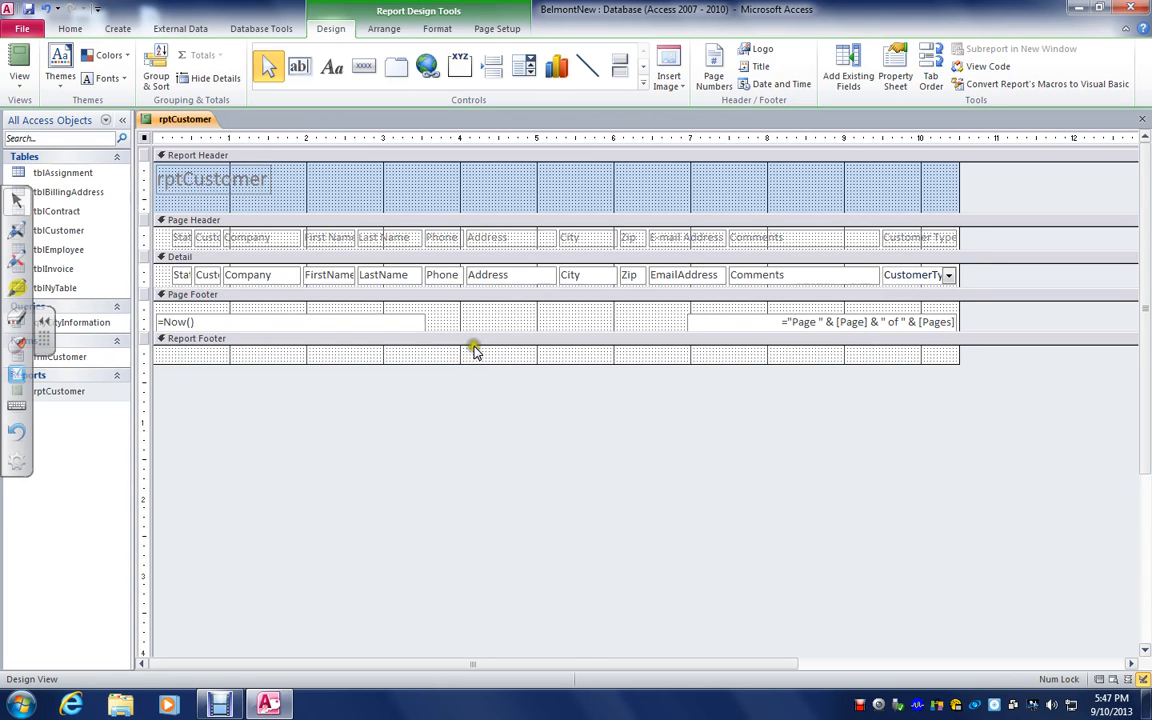
left_click_drag(476, 363, 477, 344)
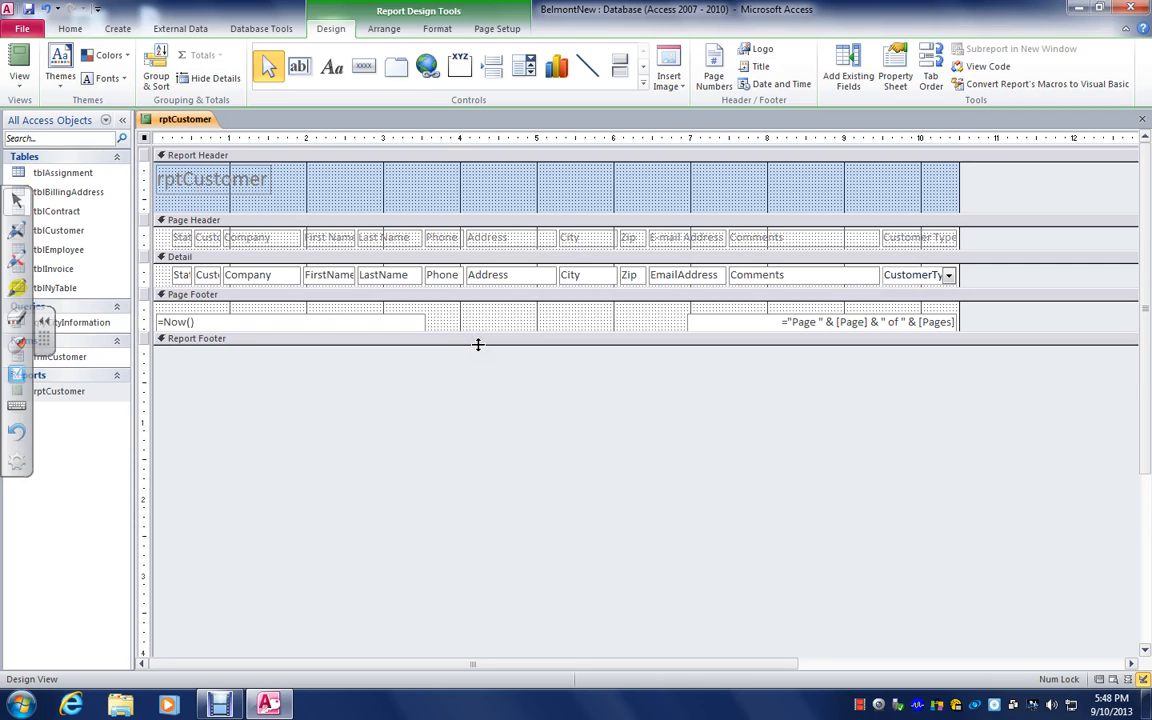
left_click_drag(477, 344, 478, 370)
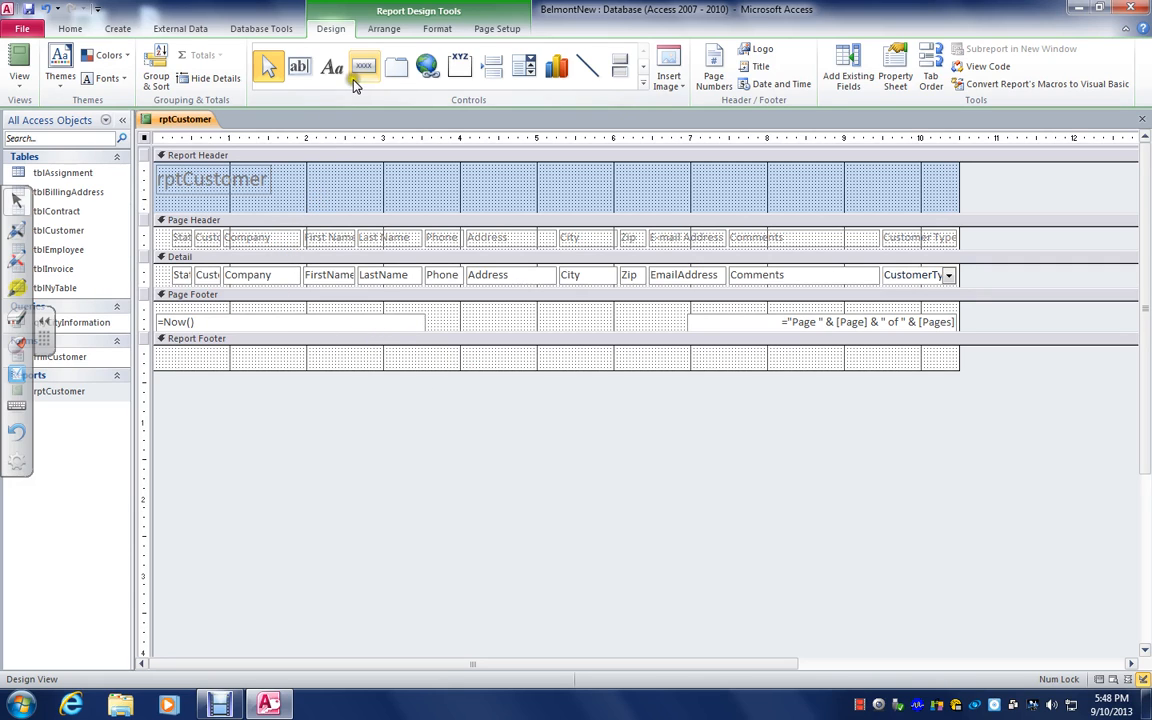
Review the commands available for the report, including its page size, margin and orientation options
left_click(70, 29)
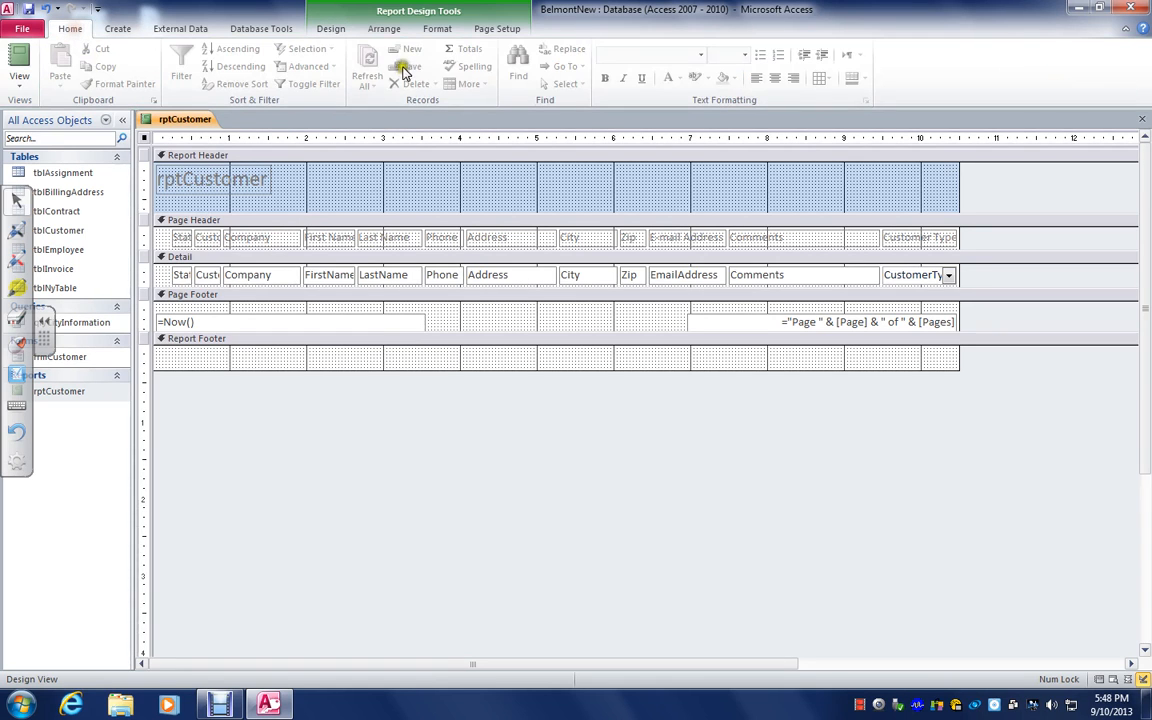
left_click(118, 29)
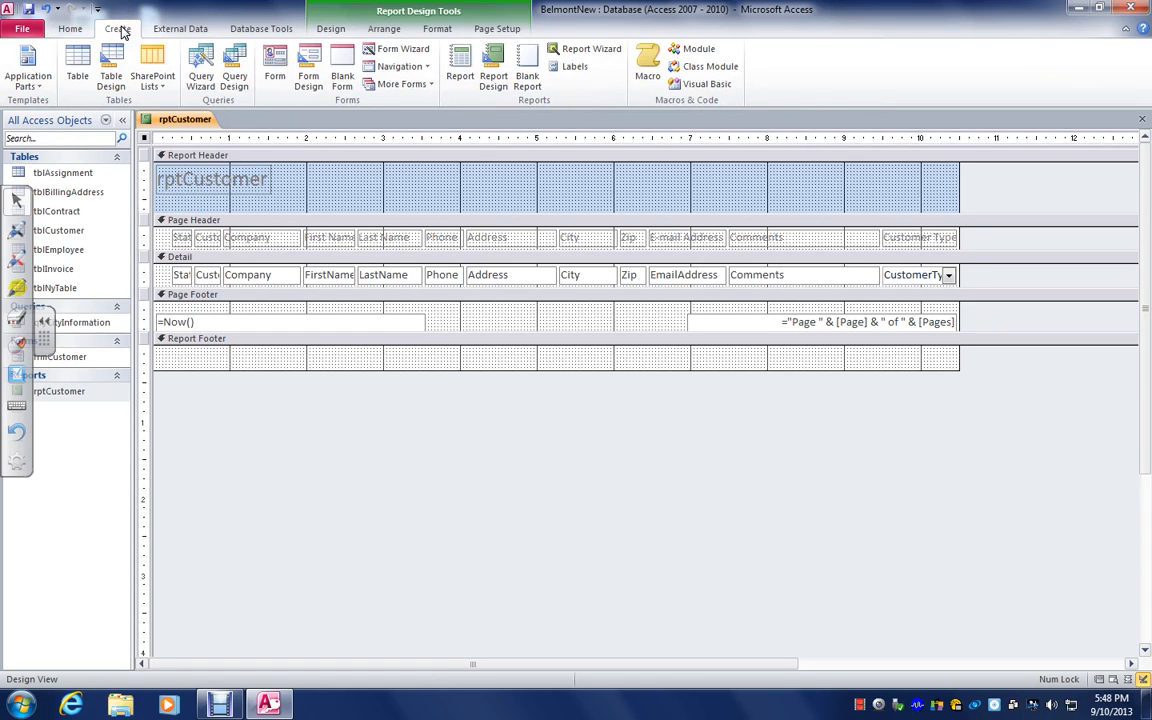
left_click(190, 30)
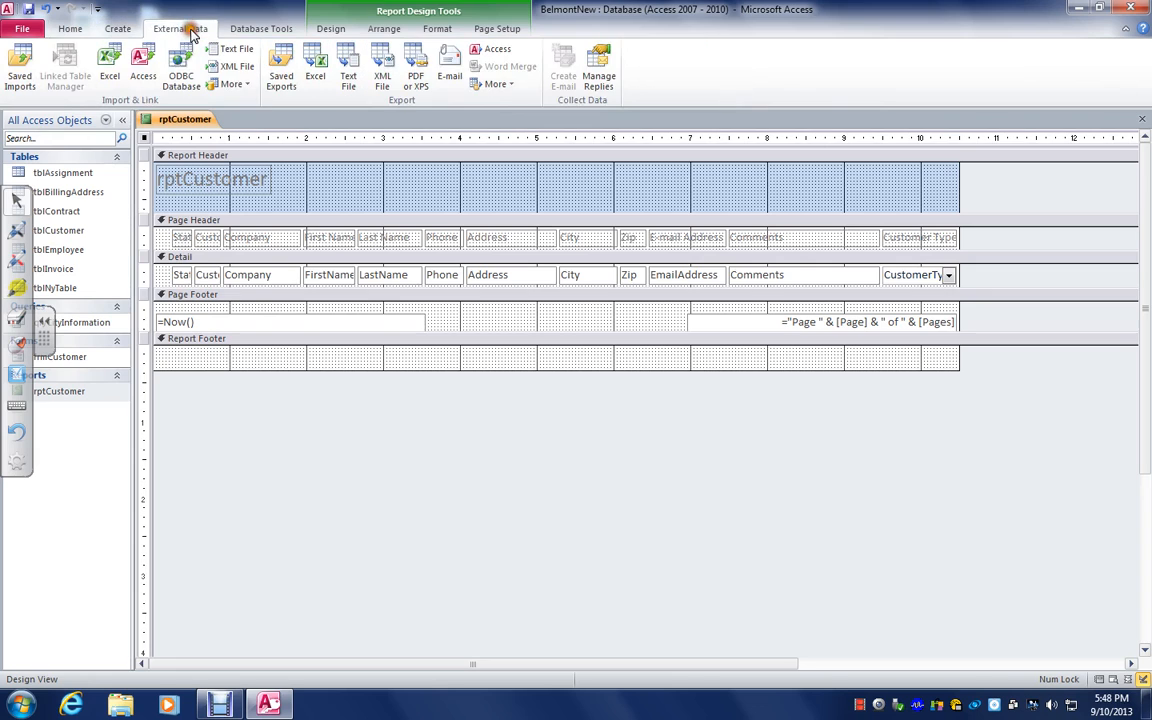
left_click(260, 30)
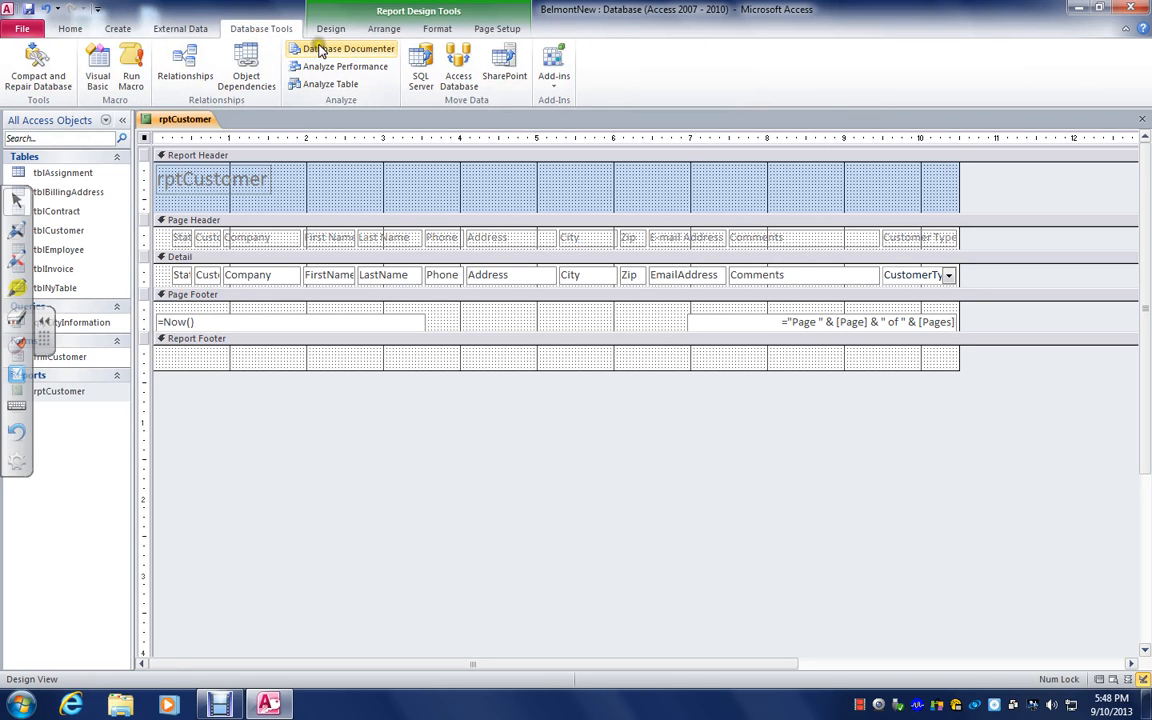
left_click(342, 31)
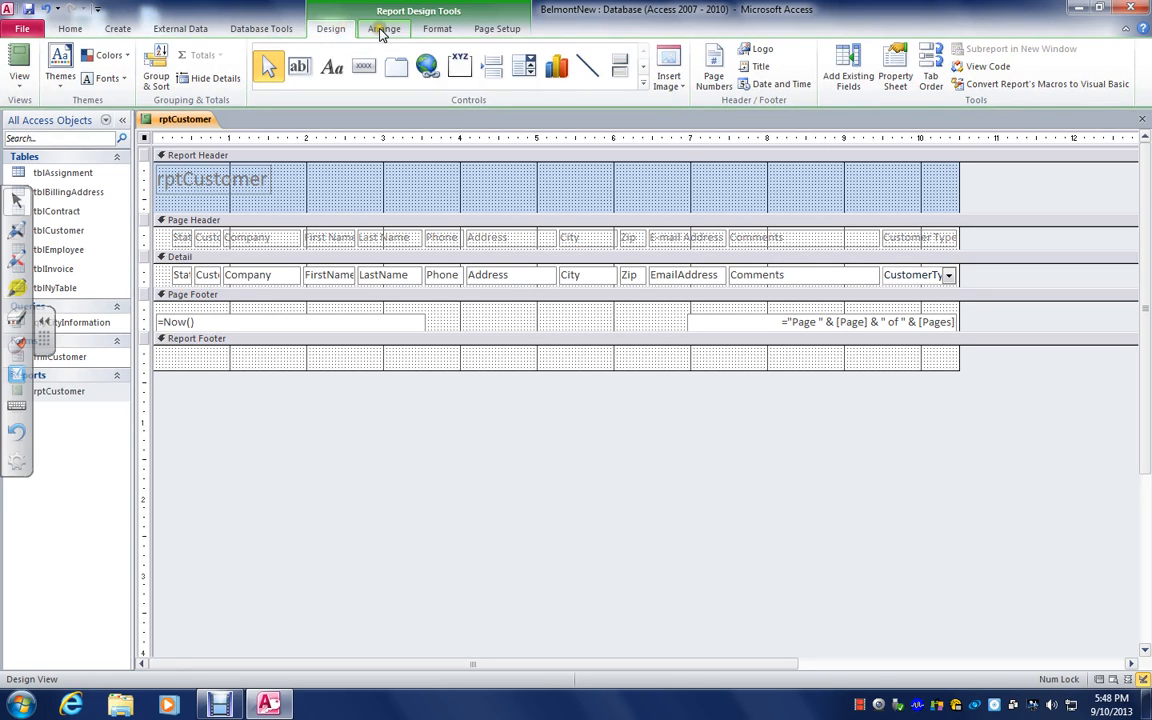
left_click(383, 31)
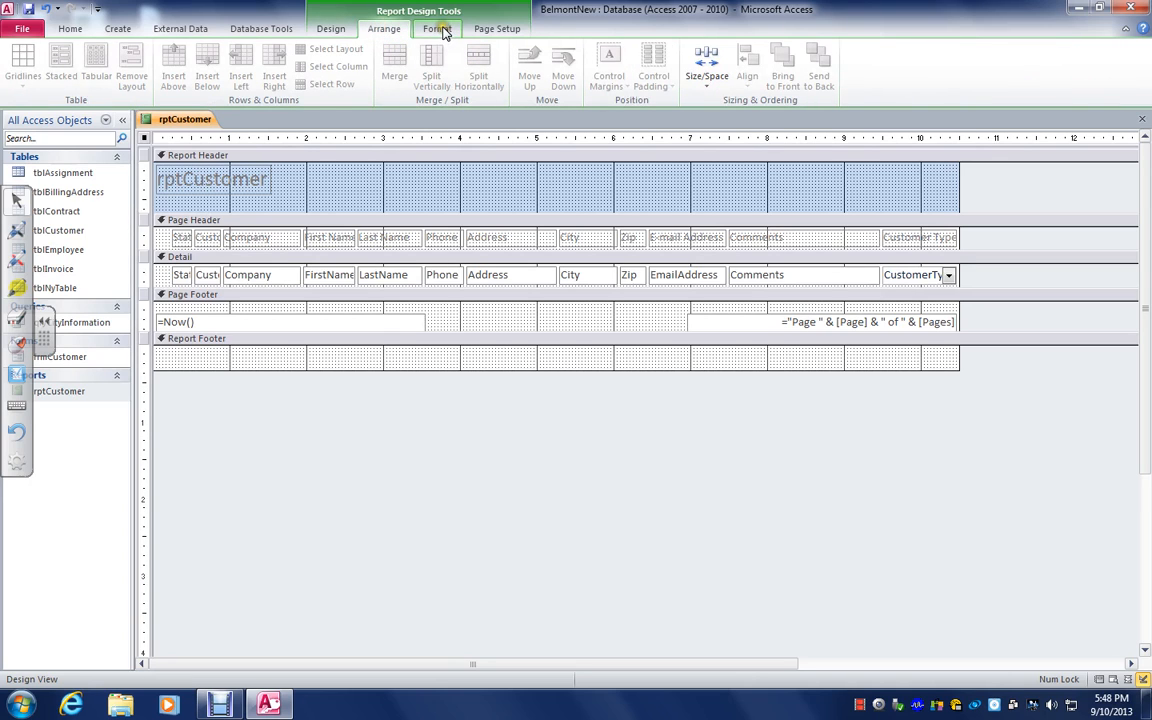
left_click(495, 29)
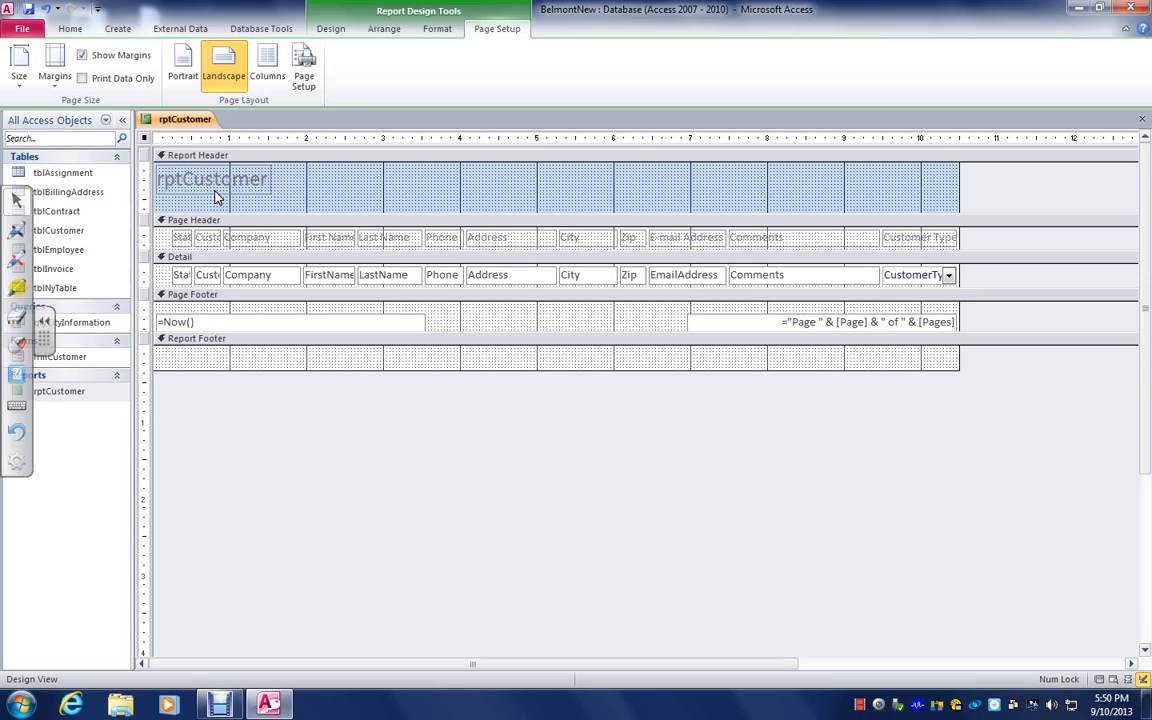
Display the report in Report View and look through its customer records
left_click(62, 28)
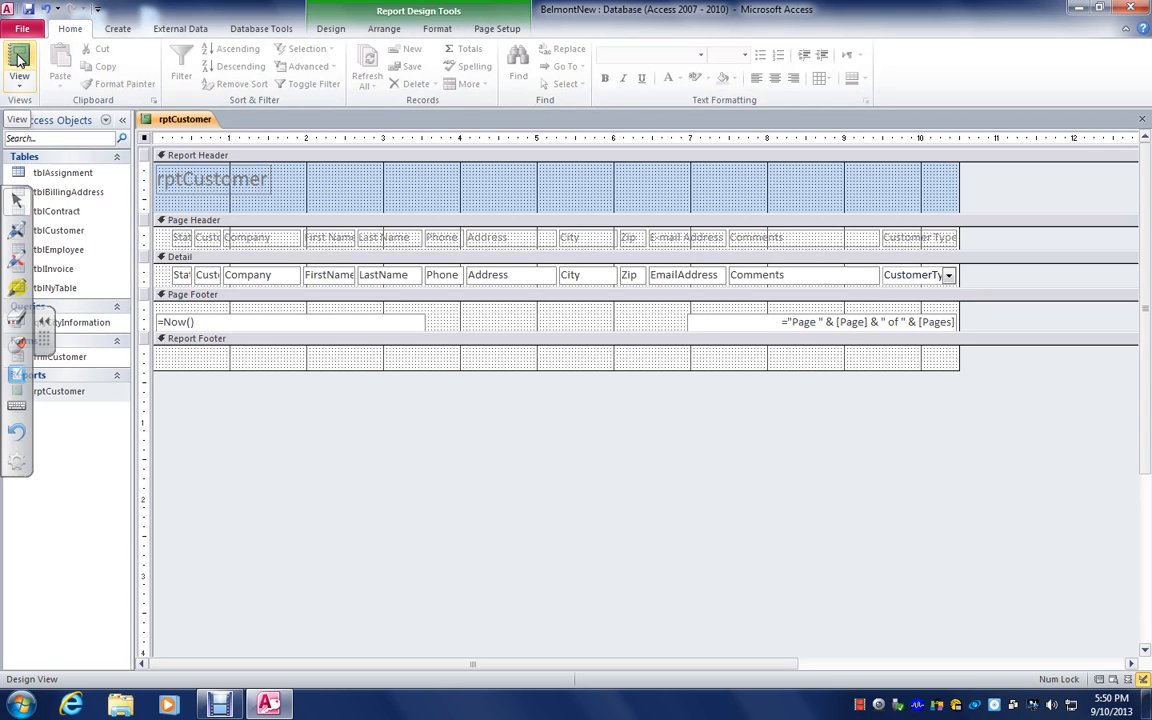
left_click(19, 58)
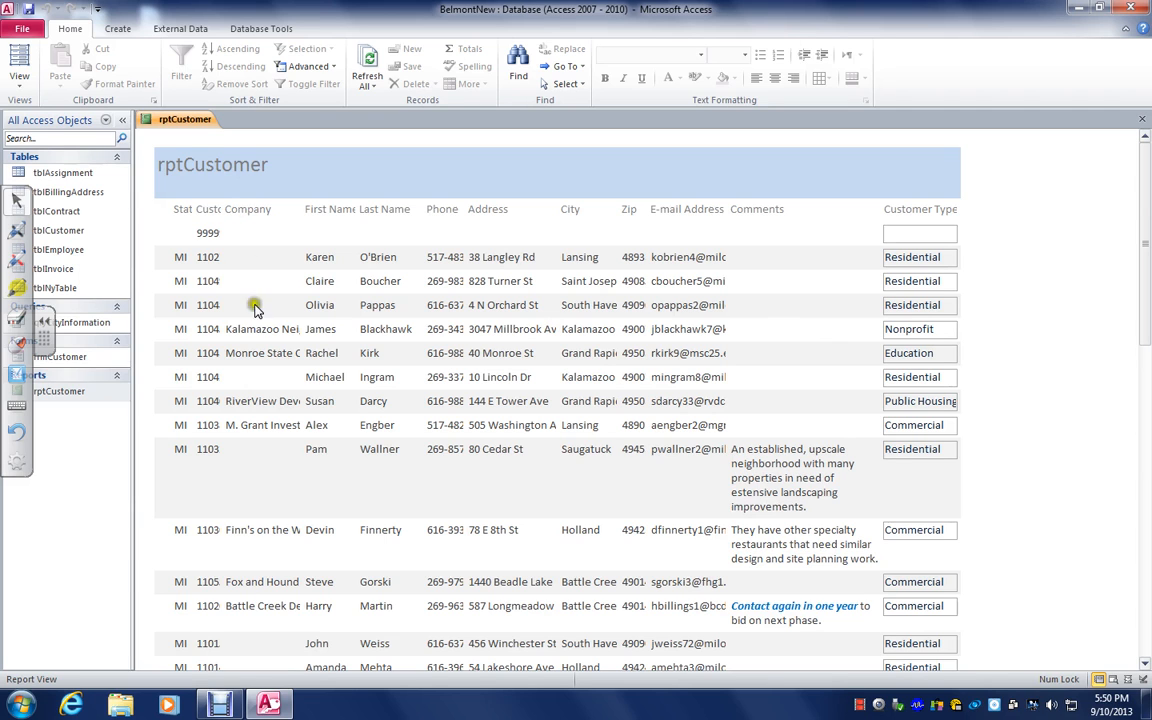
scroll(370, 500, "down", 2)
scroll(371, 497, "down", 6)
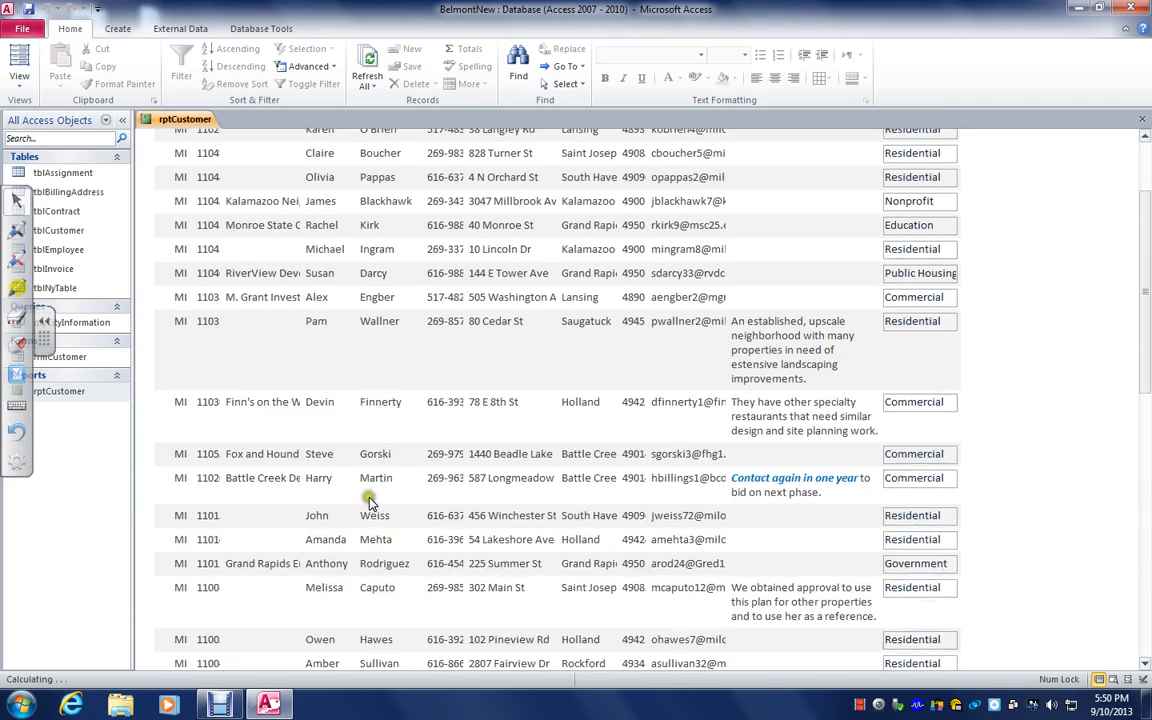
scroll(363, 490, "down", 2)
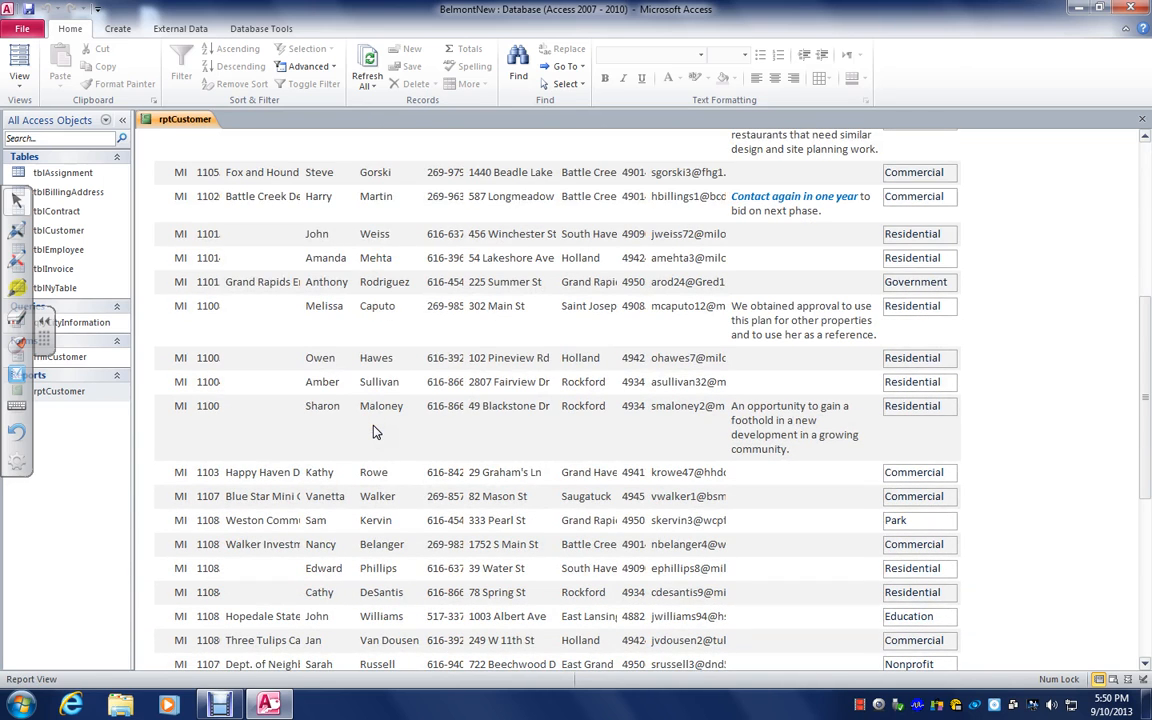
Return the report to Design View and set its sort field to Company
left_click(20, 95)
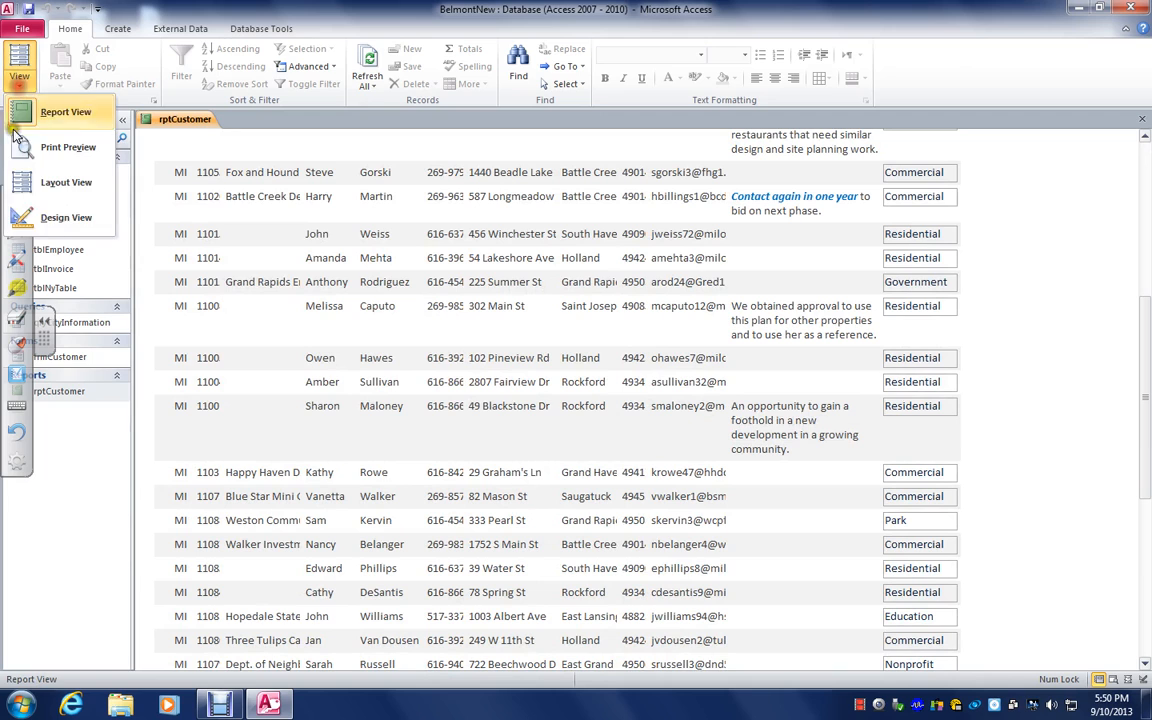
left_click(40, 214)
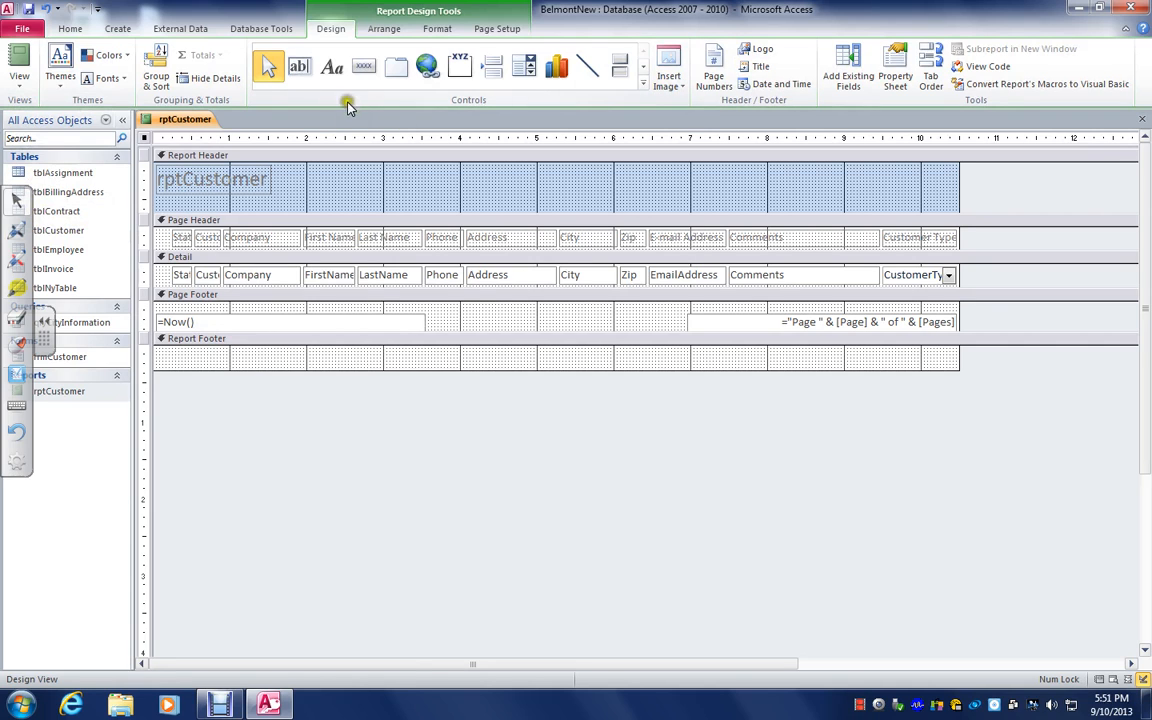
left_click(155, 68)
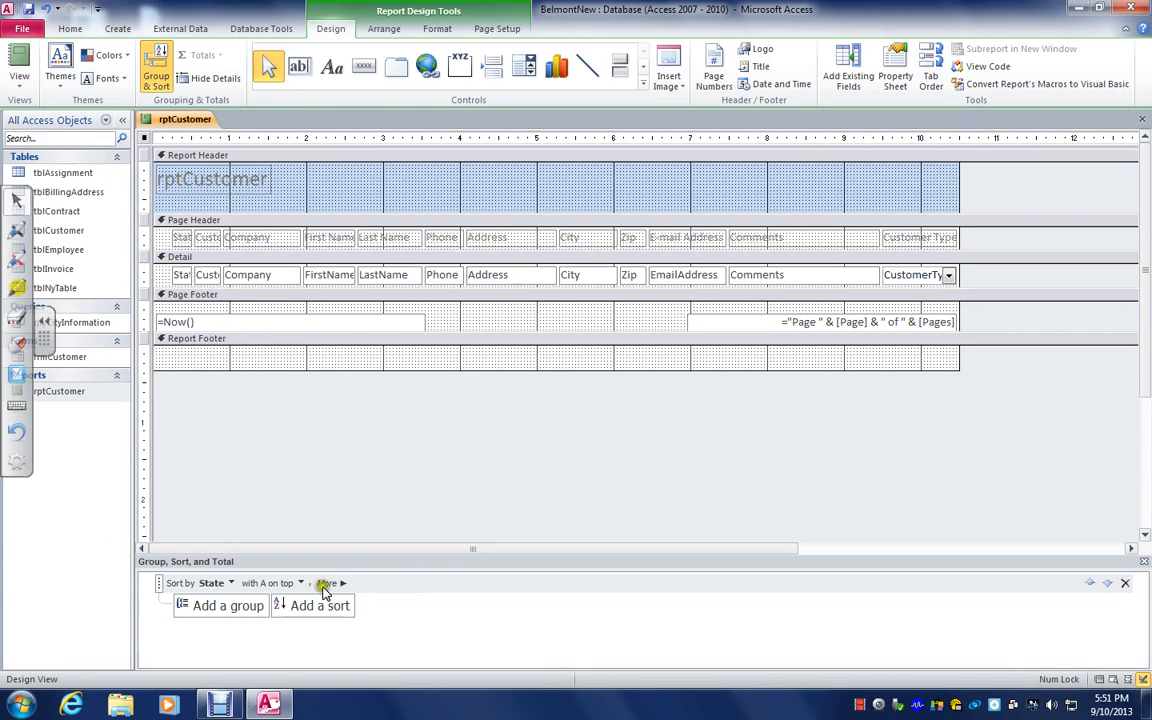
left_click(231, 583)
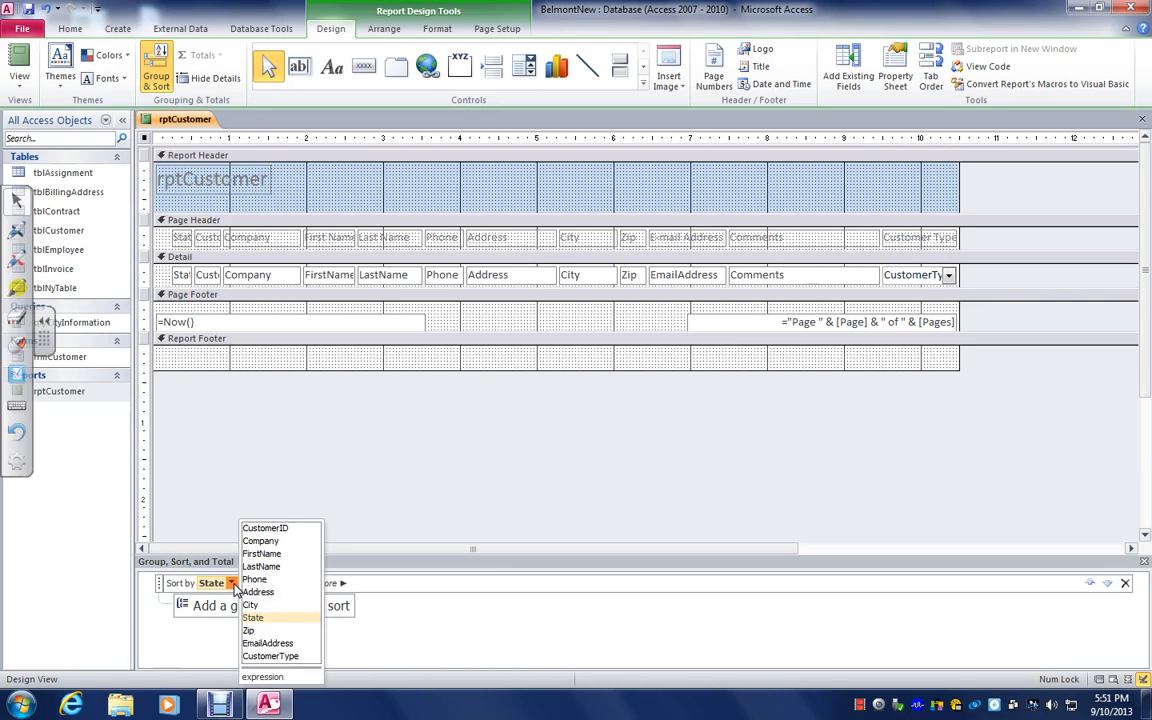
left_click(272, 541)
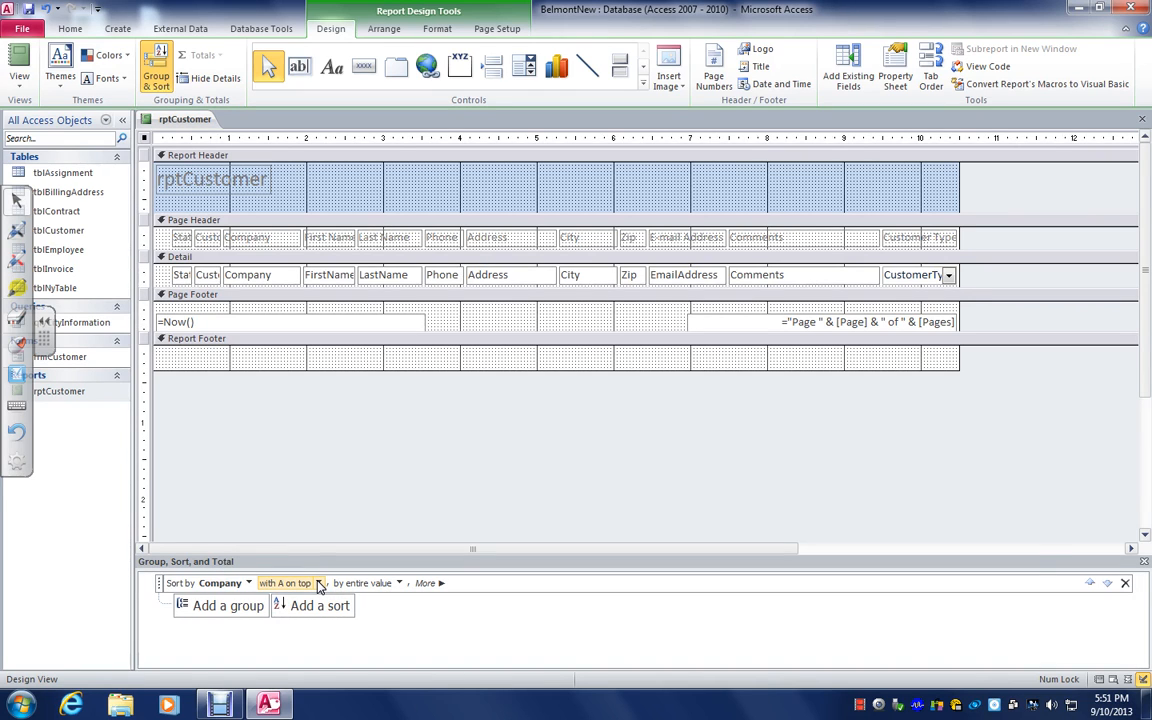
Group the report on Company and show a Count Values subtotal of CustomerID in the group footer
left_click(222, 606)
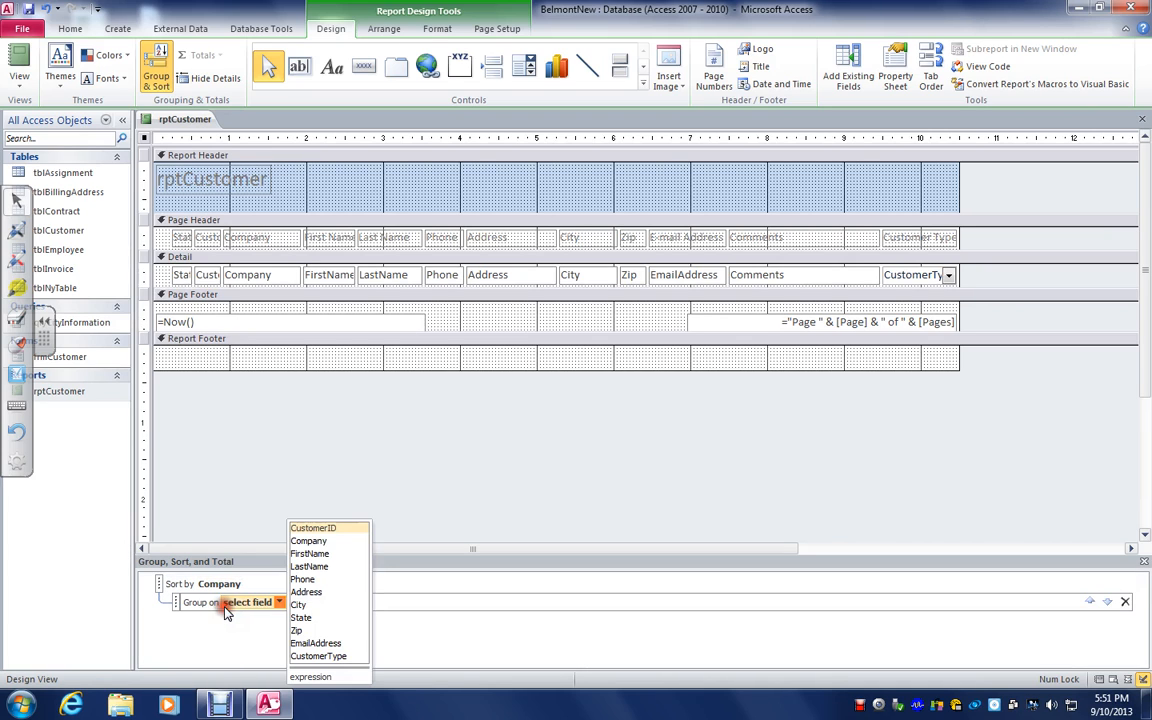
left_click(308, 541)
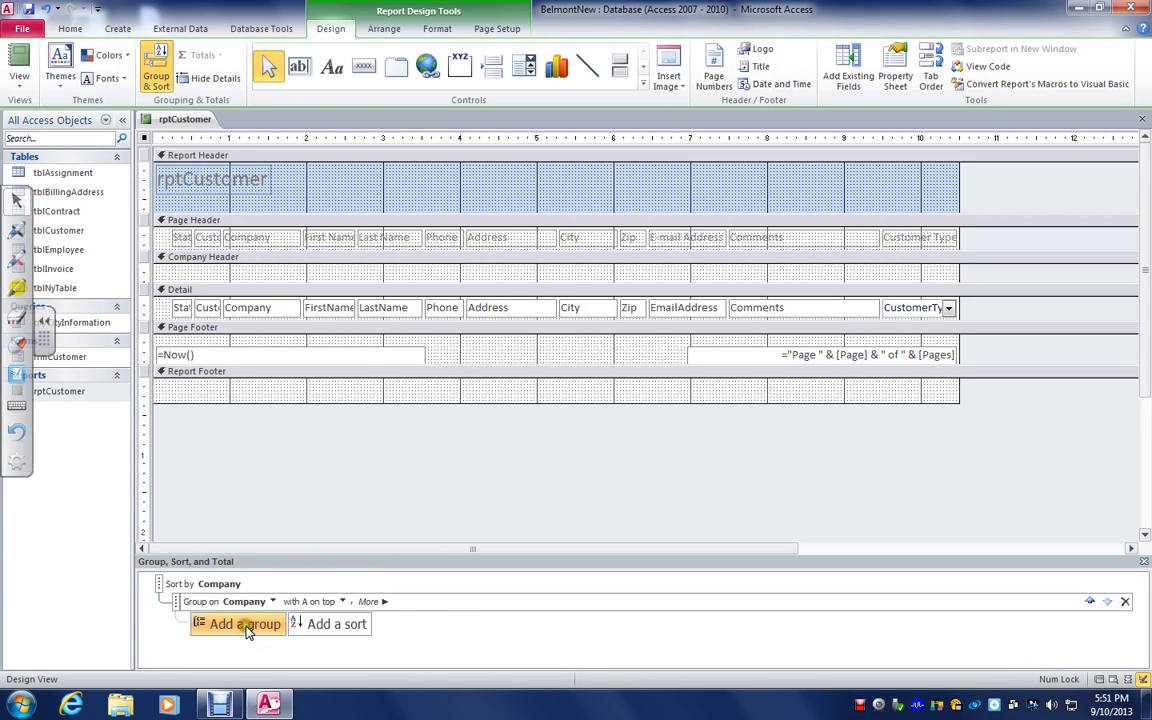
left_click(380, 601)
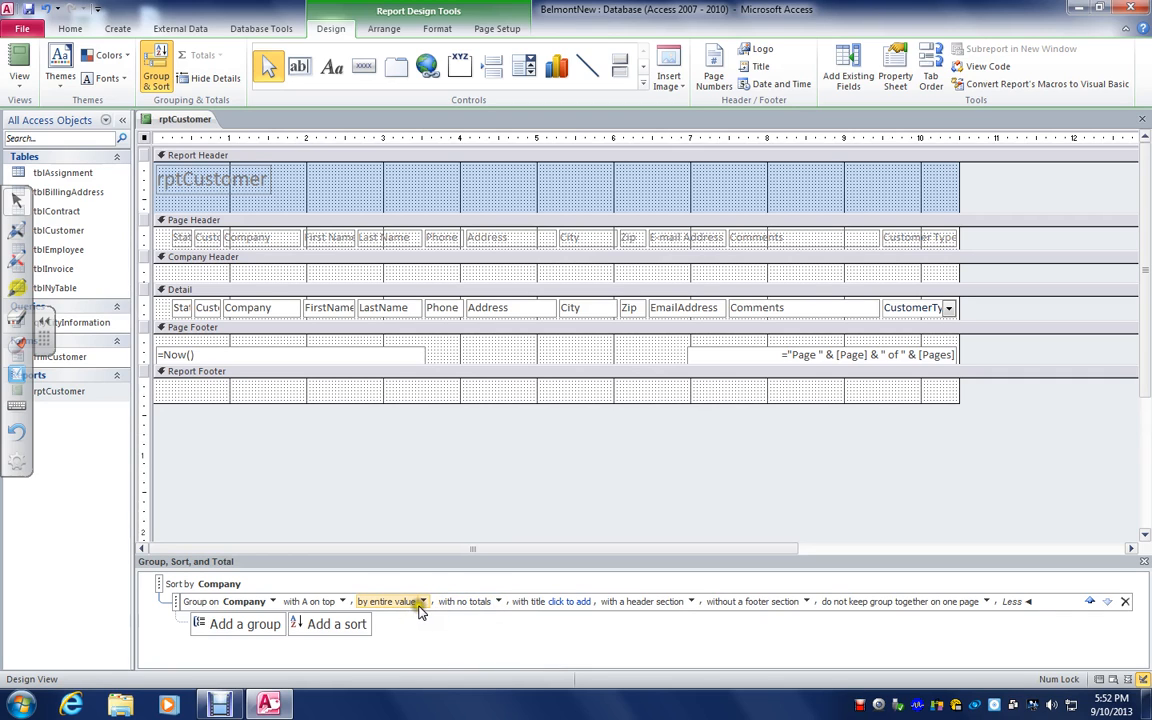
left_click(498, 602)
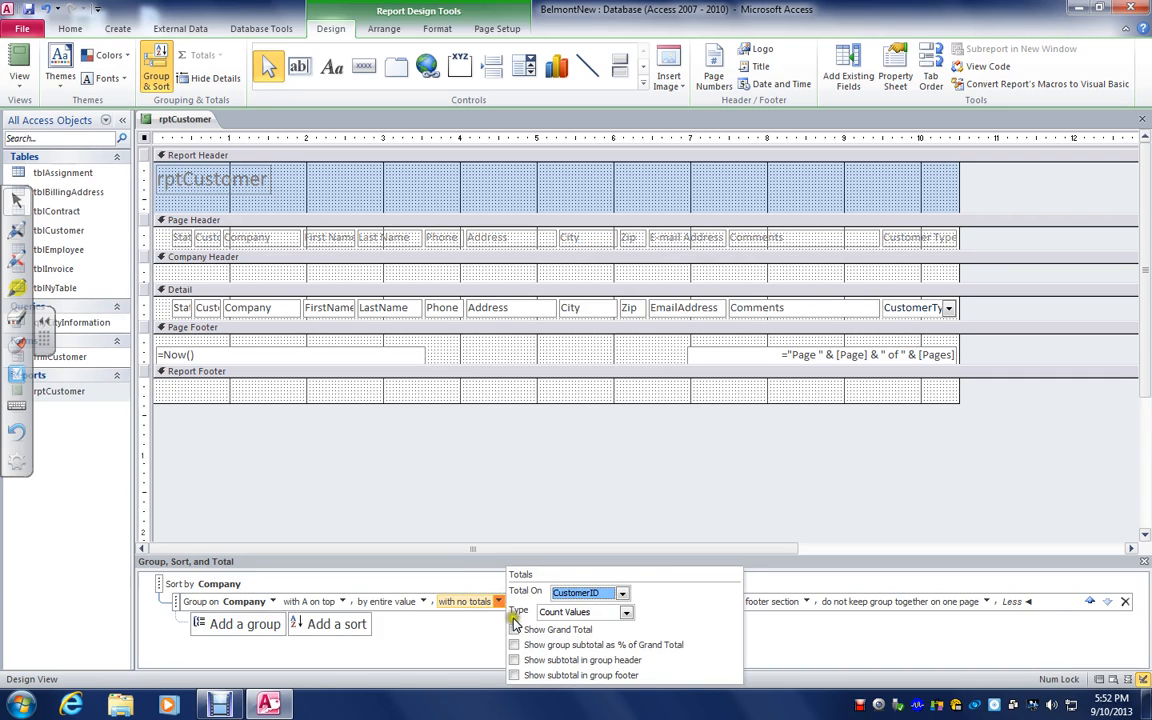
left_click(515, 676)
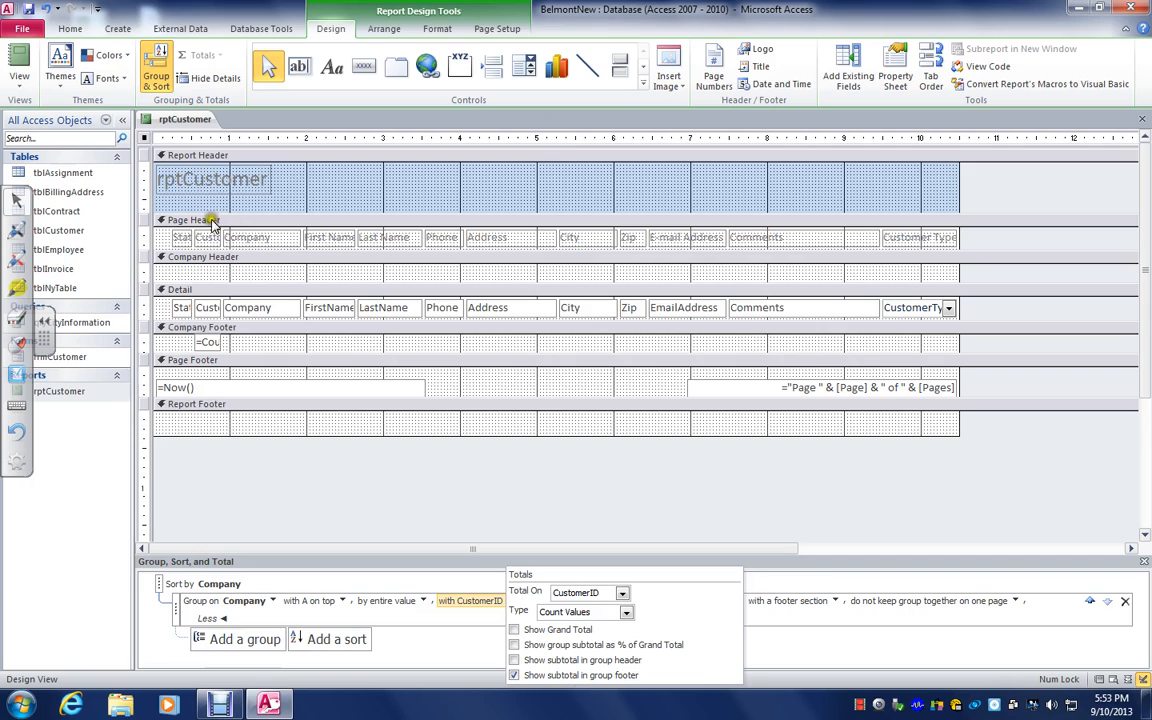
left_click(16, 54)
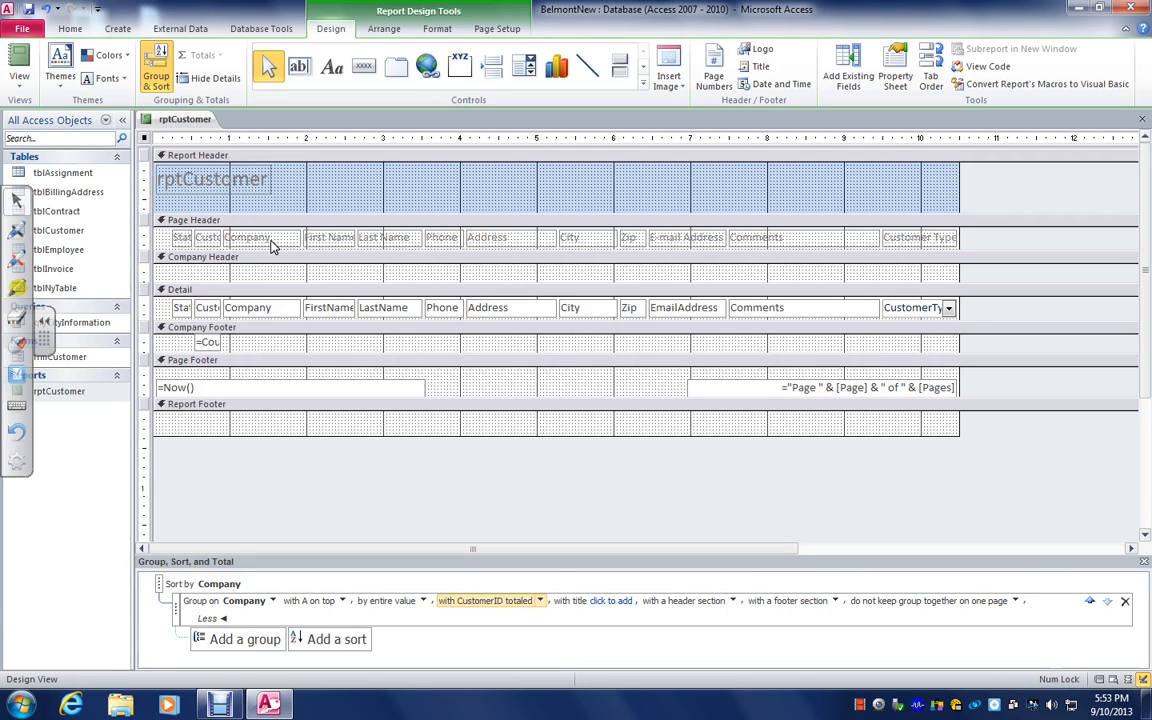
Move the Company field from the Detail section into the Company Header and check the grouped records in Report View
left_click_drag(258, 313, 272, 275)
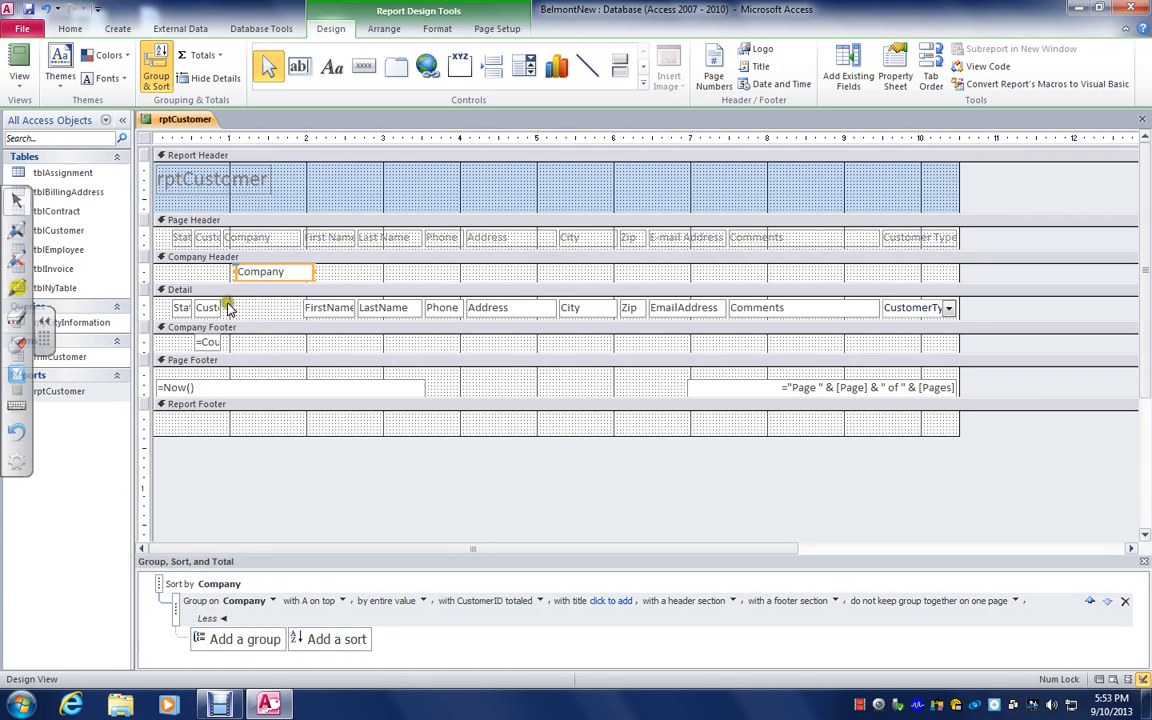
left_click(18, 55)
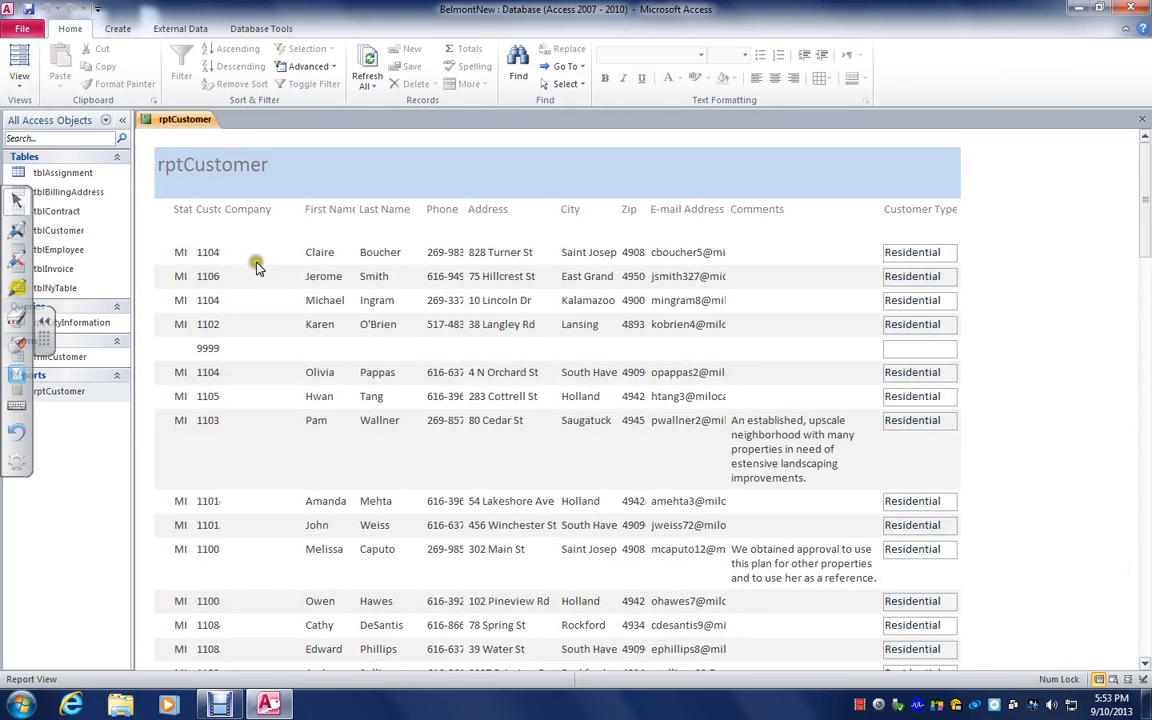
scroll(285, 272, "down", 5)
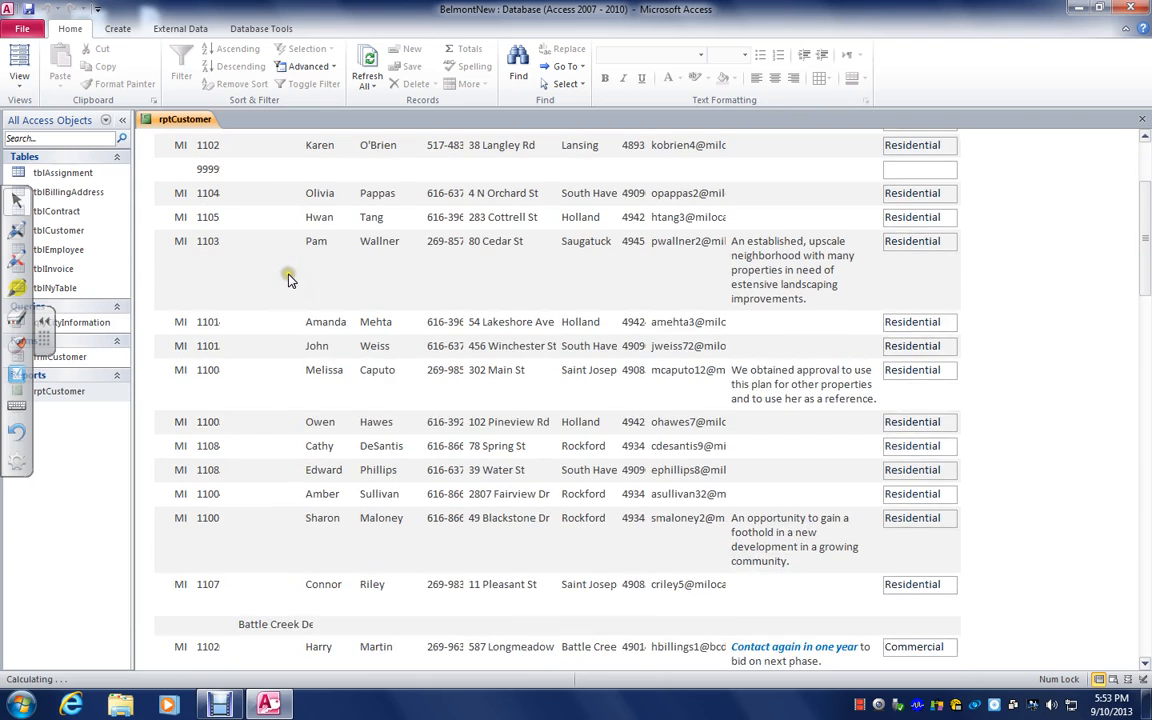
scroll(297, 300, "down", 2)
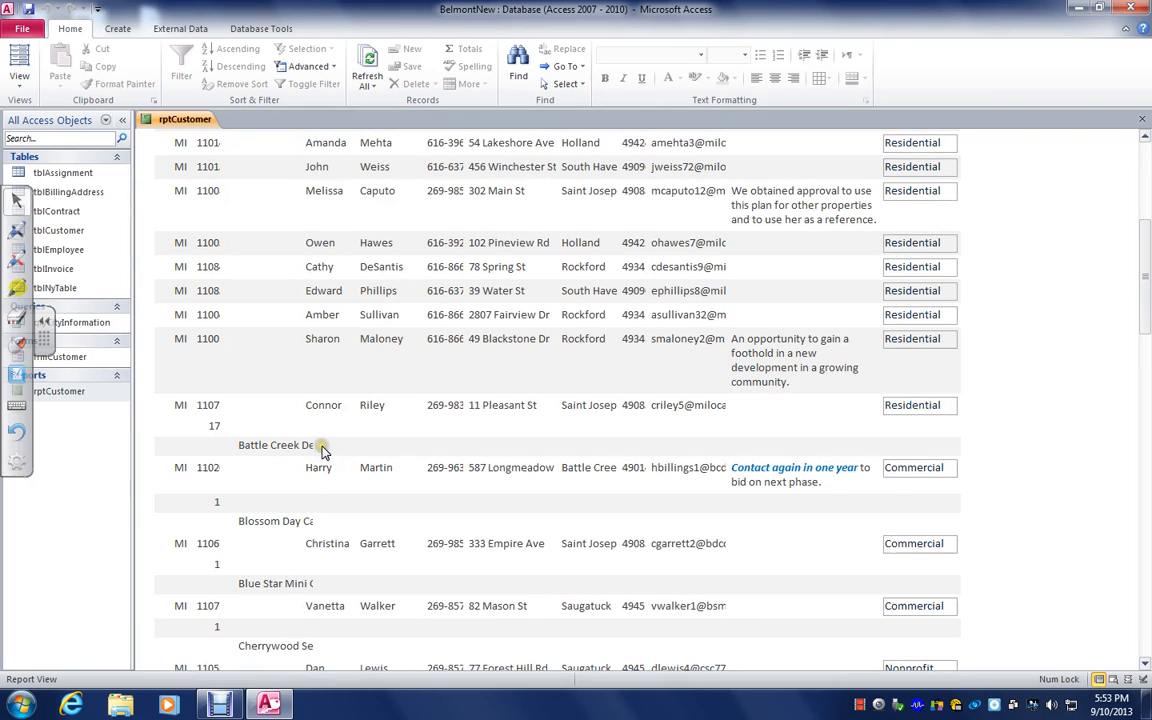
Widen the Company field in the Company Header to about 1.7 inches and check the company names in Report View
left_click(19, 82)
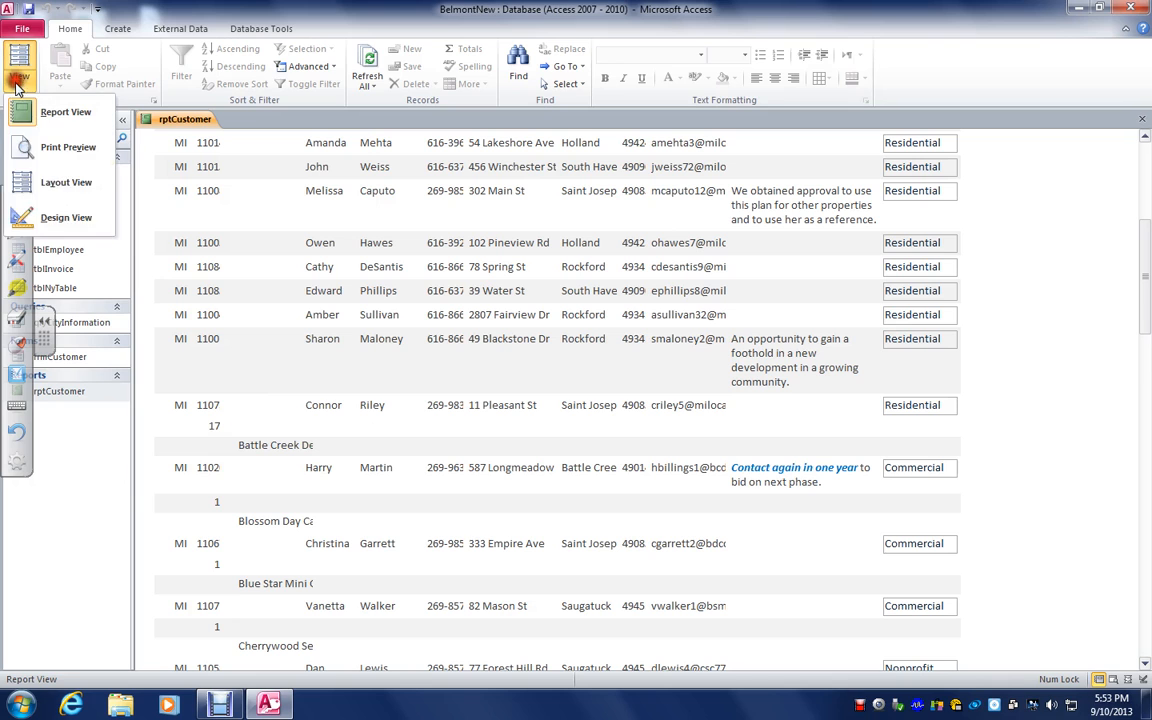
left_click(38, 217)
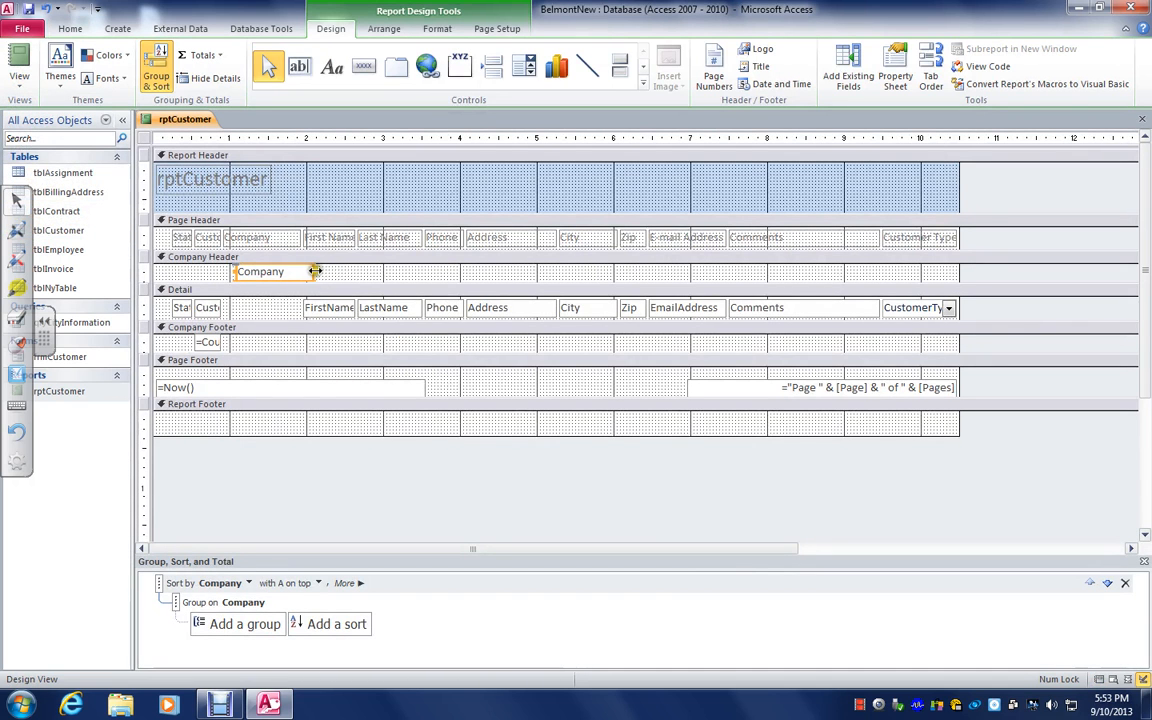
left_click_drag(316, 273, 369, 272)
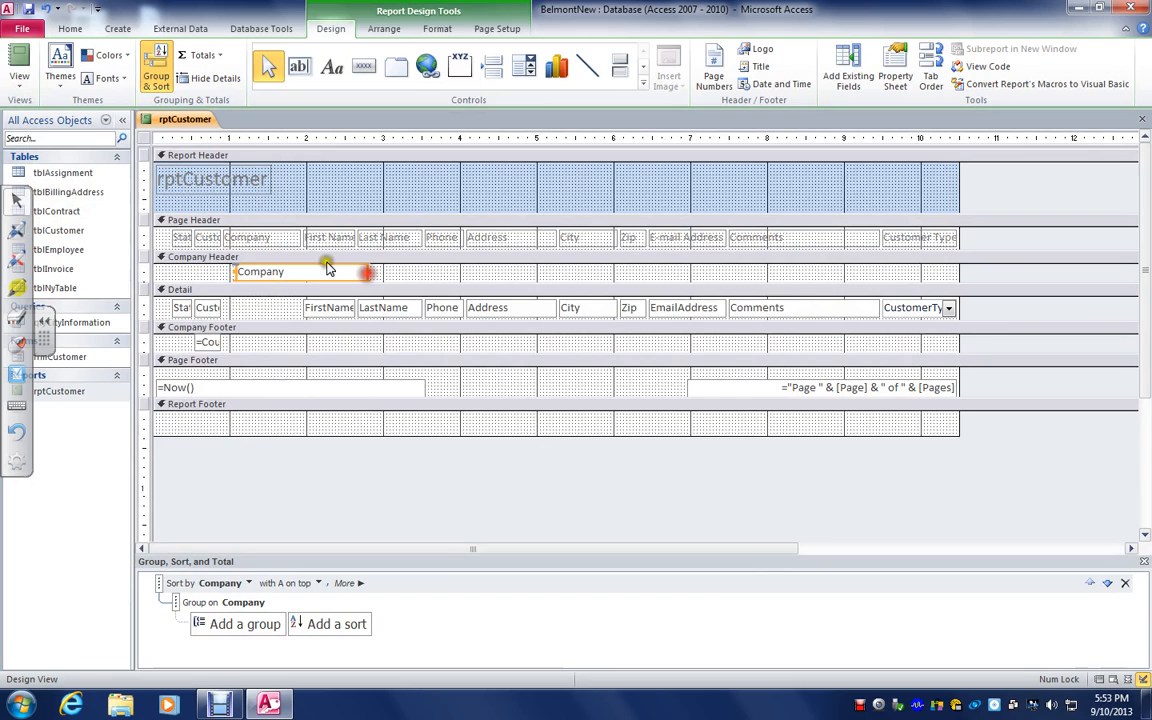
left_click(19, 57)
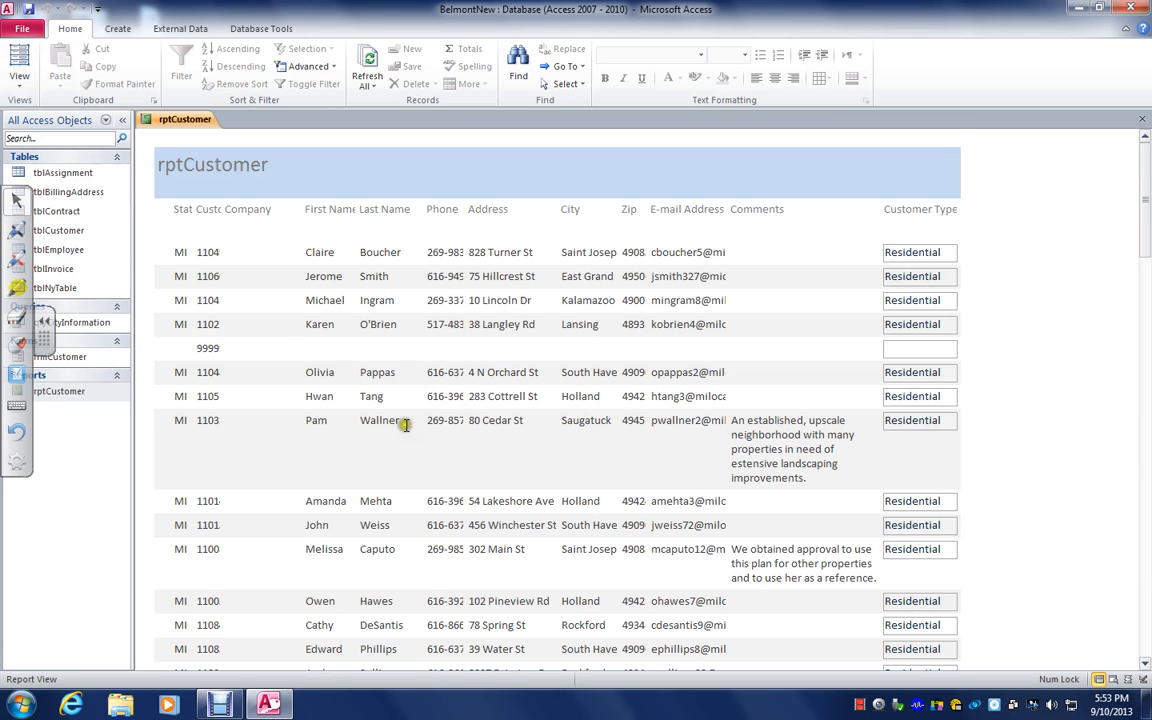
scroll(400, 400, "down", 4)
scroll(403, 432, "down", 1)
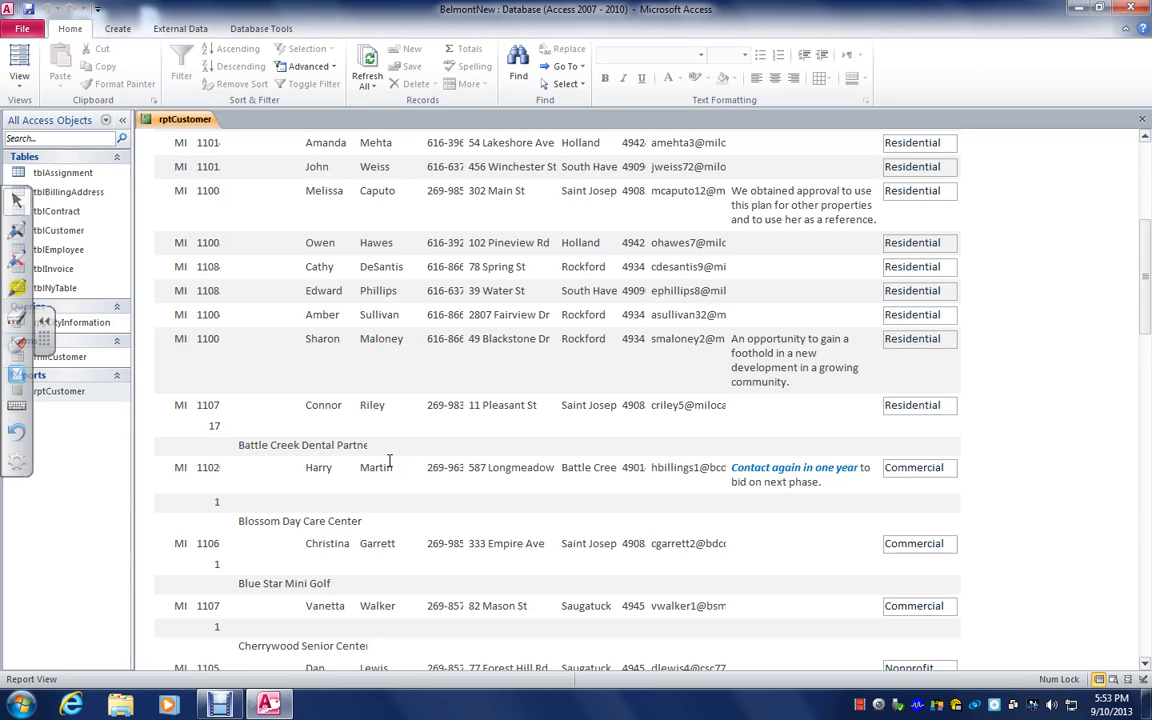
Page through the report in Print Preview up to its last page, then close the preview
left_click(22, 80)
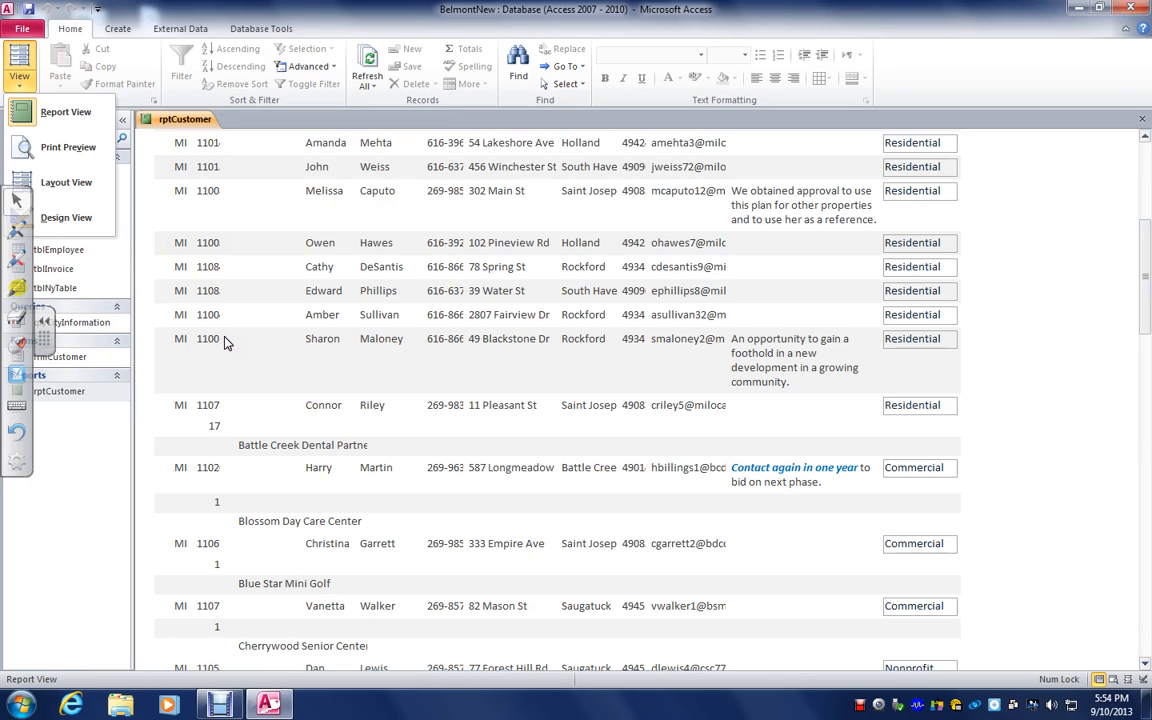
left_click(66, 148)
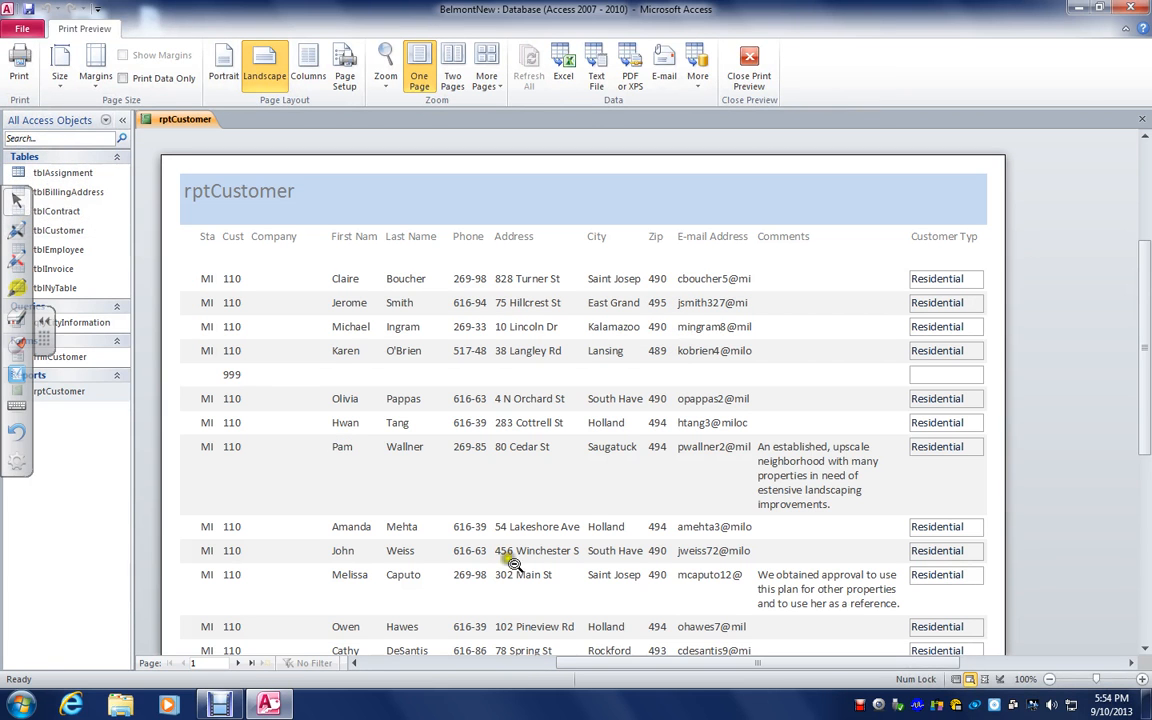
left_click(238, 664)
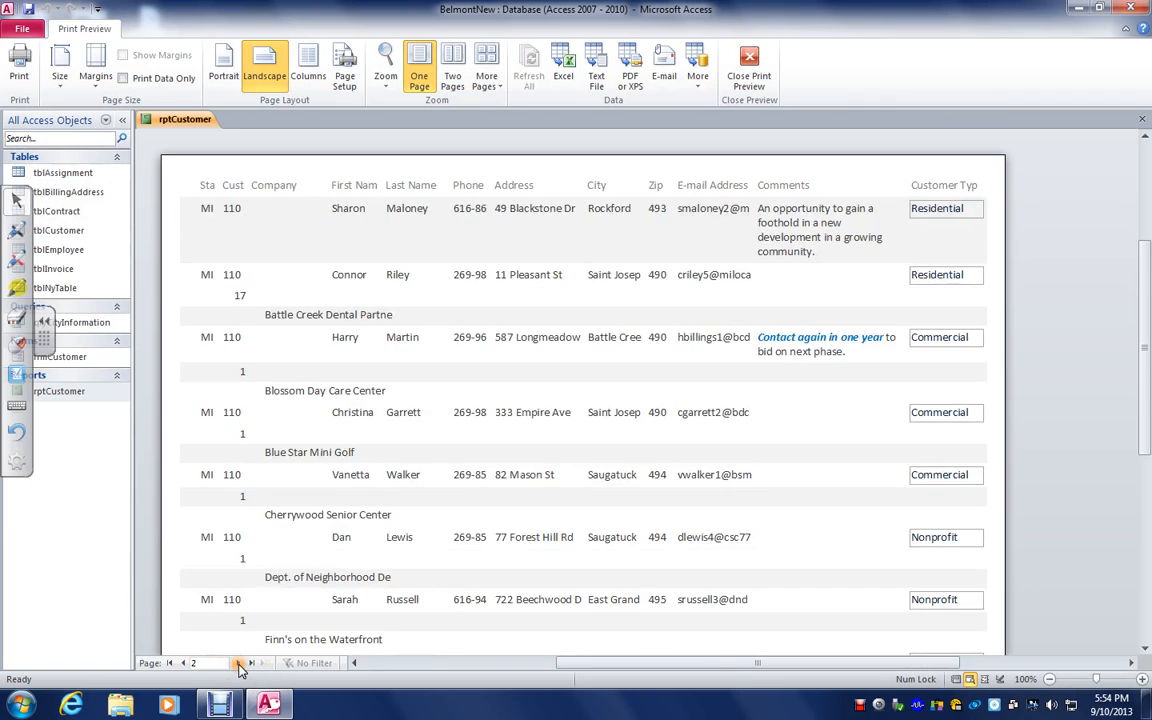
left_click(238, 664)
left_click(238, 664)
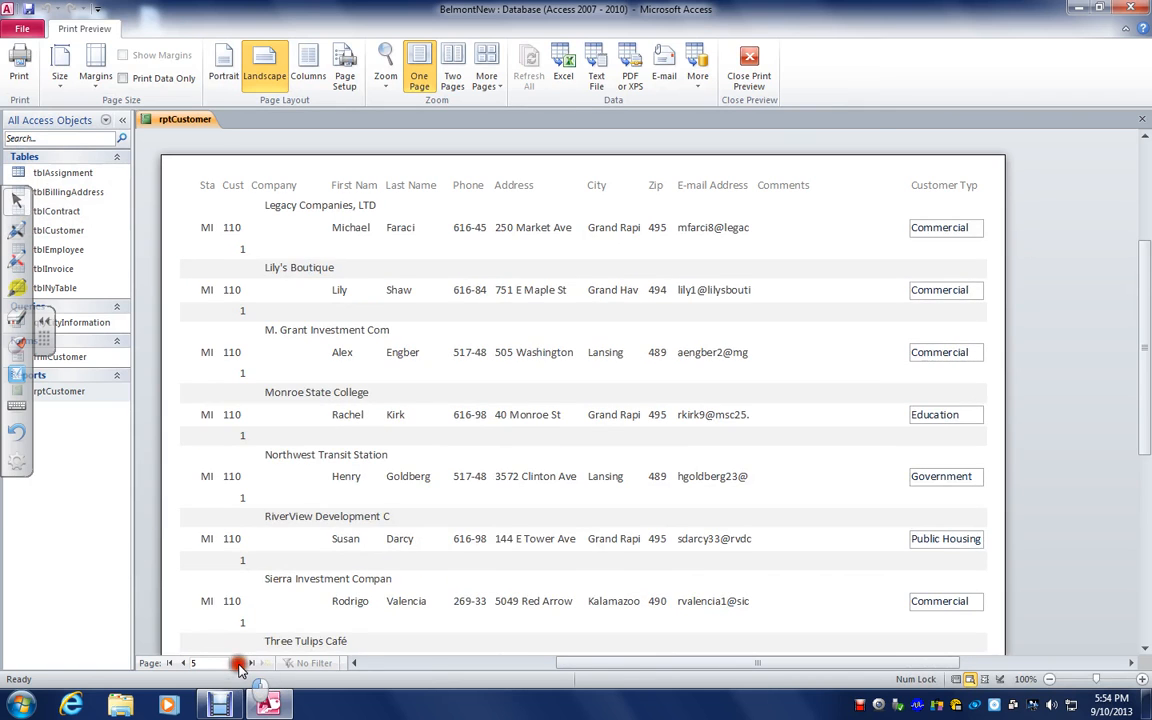
left_click(238, 664)
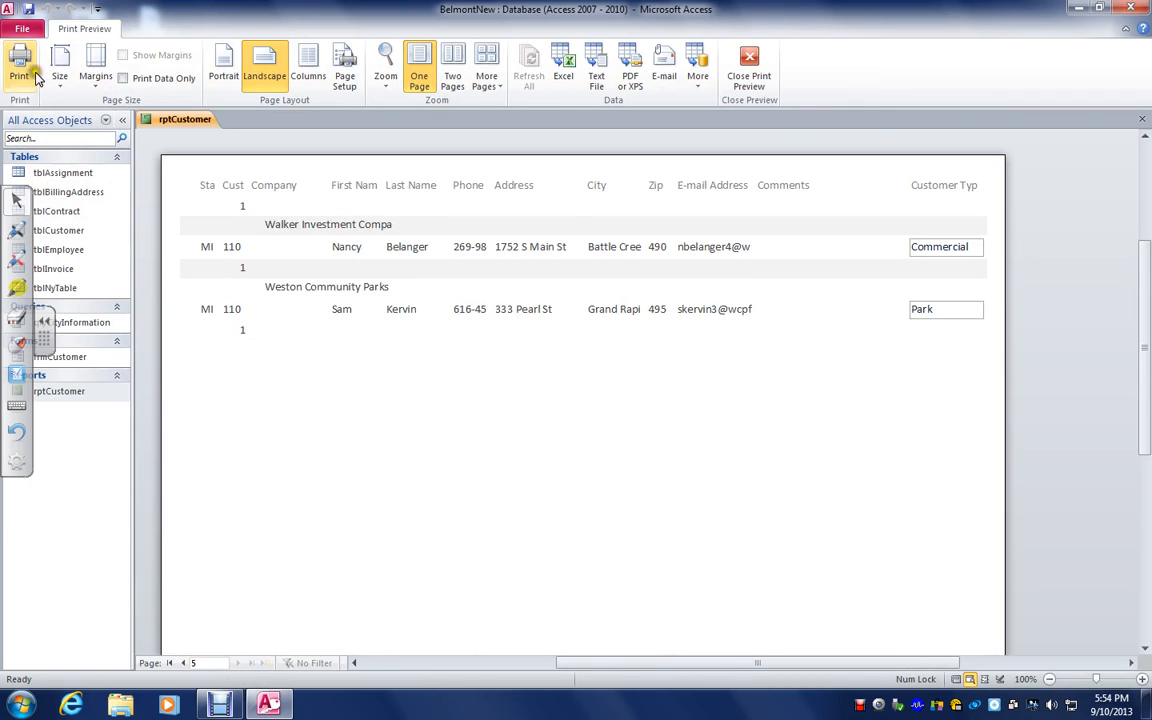
left_click(750, 62)
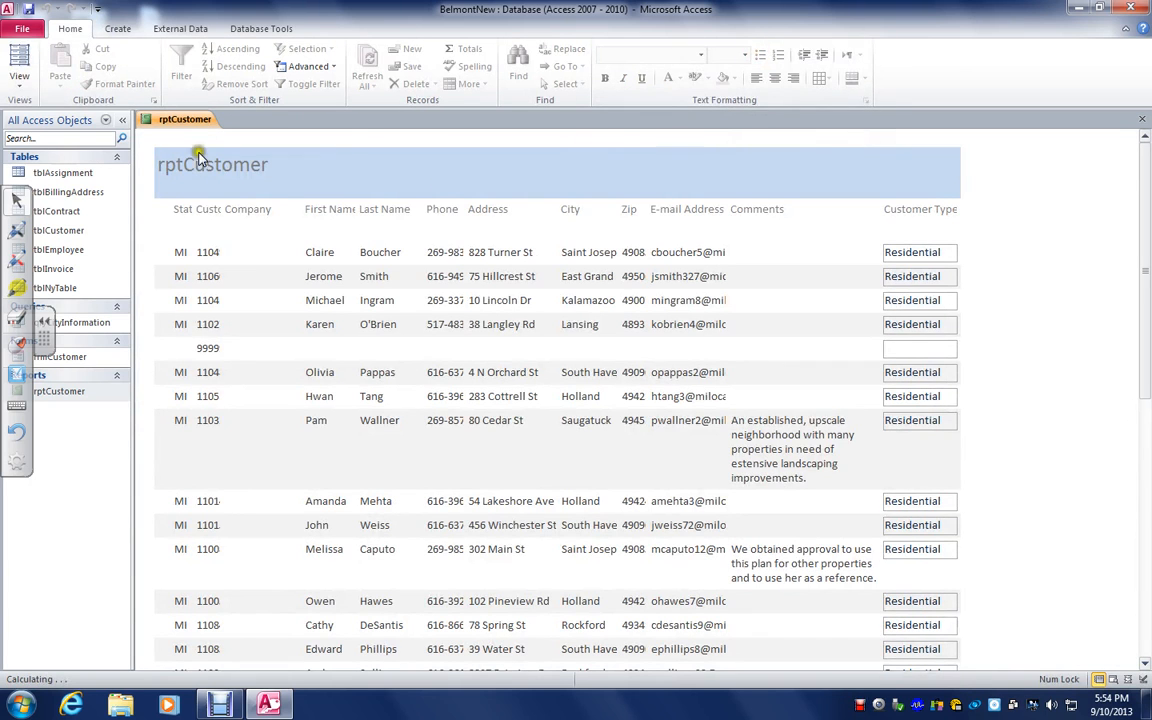
In Design View, widen the report to about 13 inches and move the CustomerType combo box into the added space
left_click(20, 82)
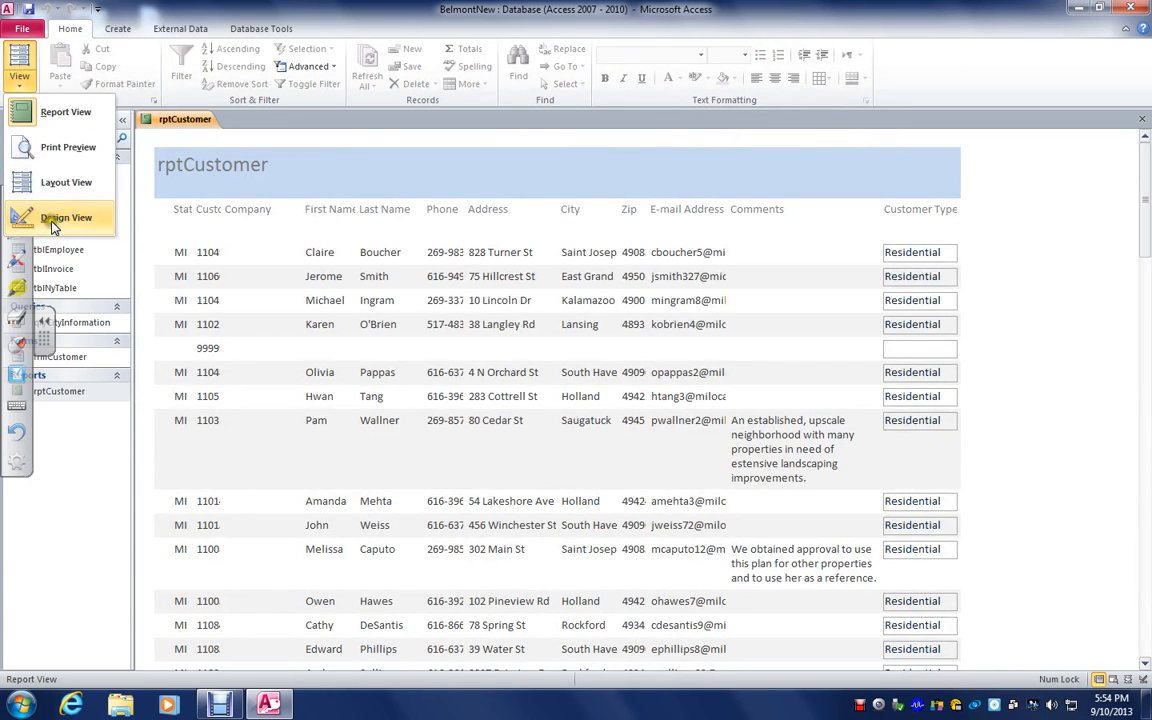
left_click(55, 217)
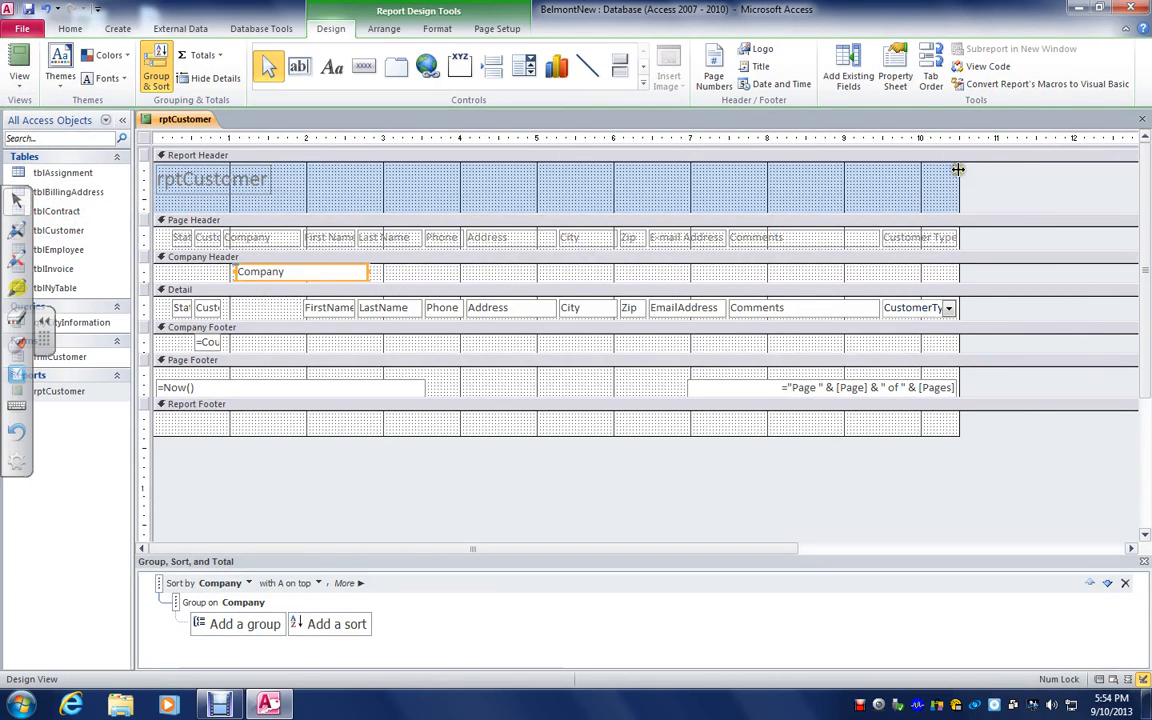
left_click_drag(959, 171, 1115, 192)
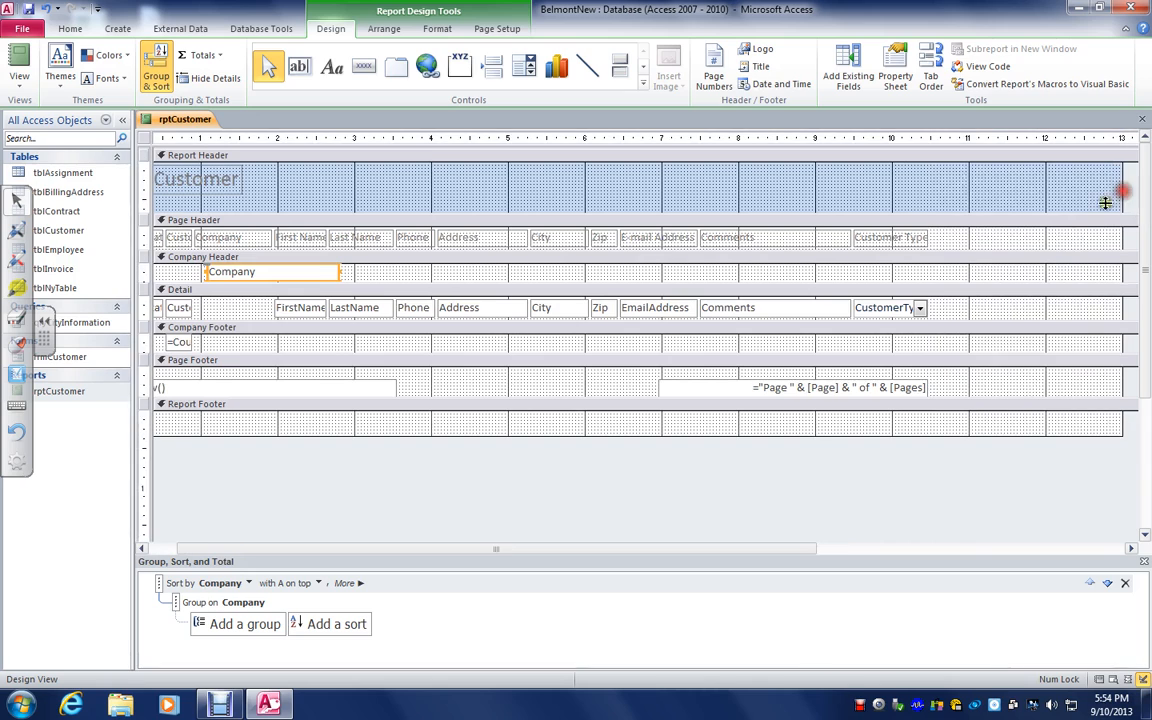
left_click(915, 238)
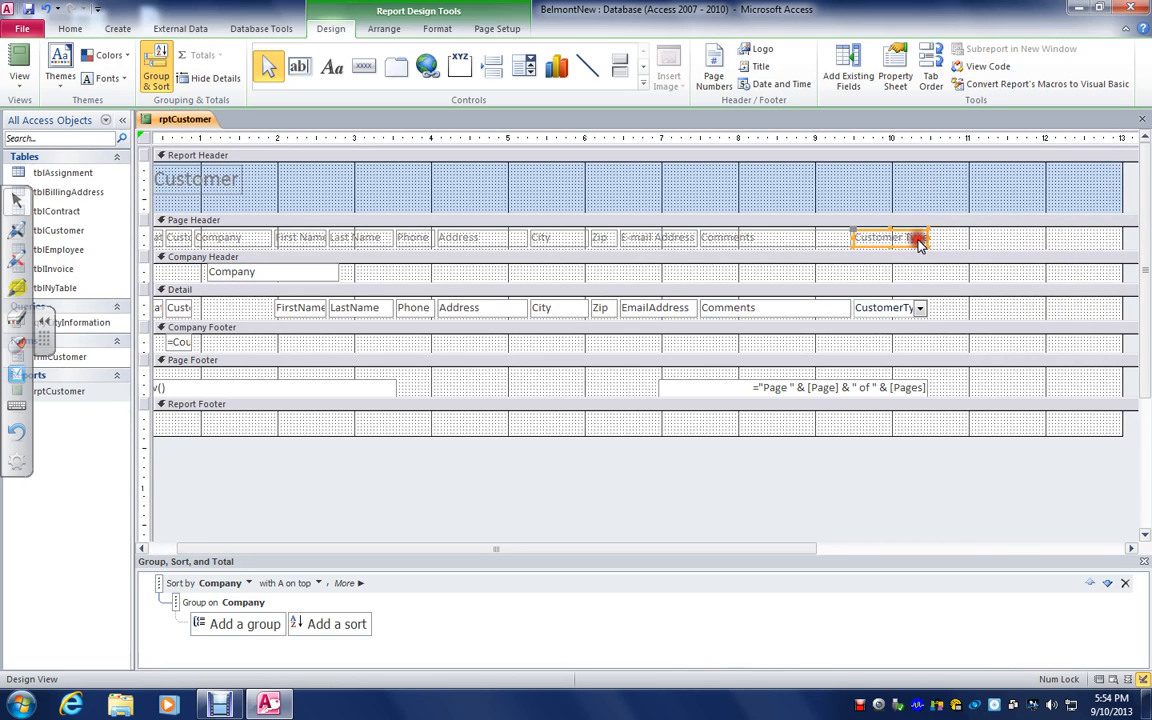
left_click(897, 309)
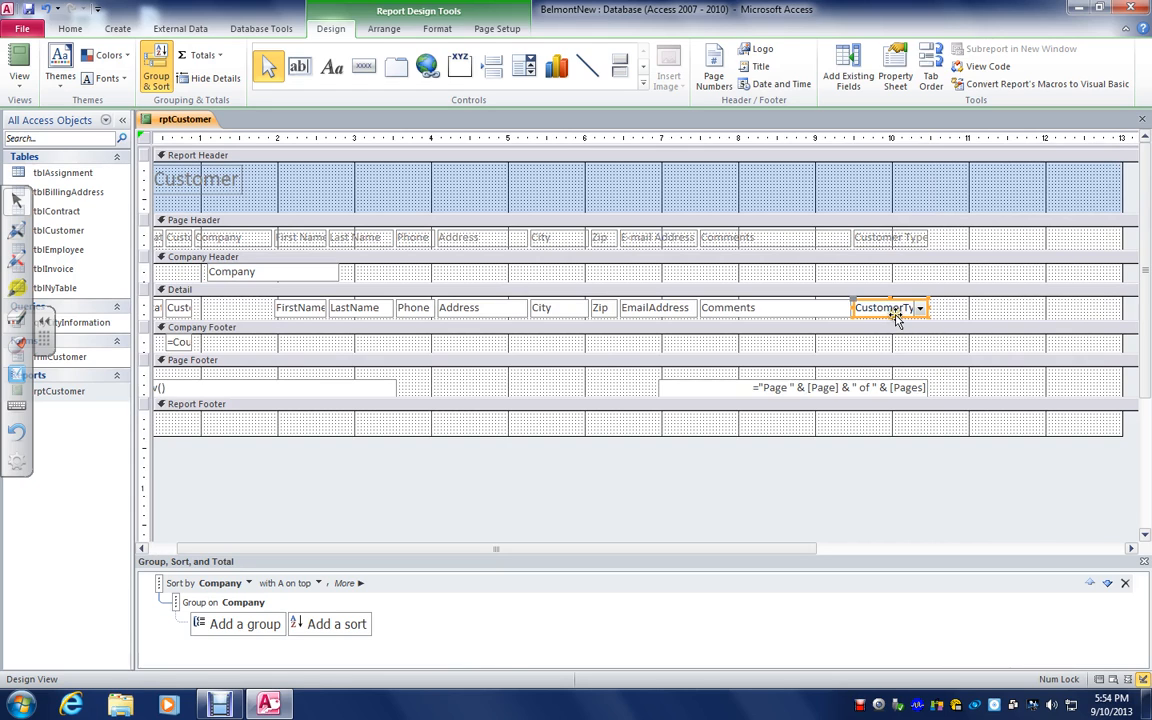
left_click_drag(897, 309, 1066, 311)
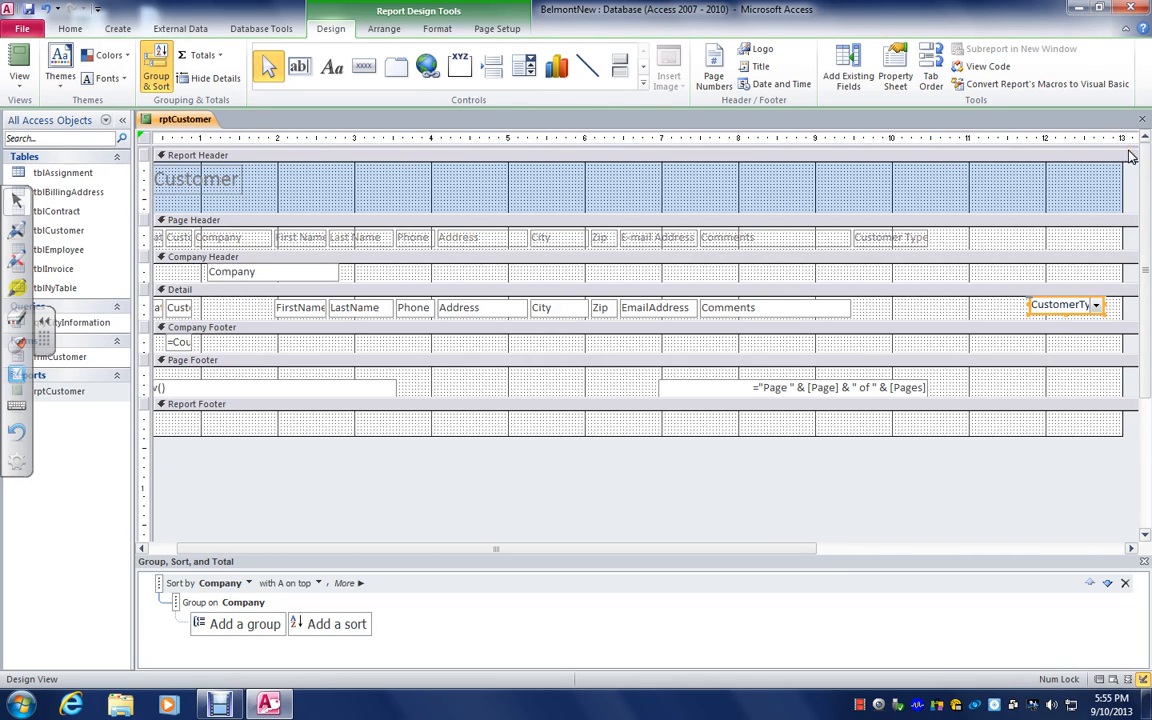
Preview how the widened report prints, checking its second and last pages, and close the preview
left_click(18, 62)
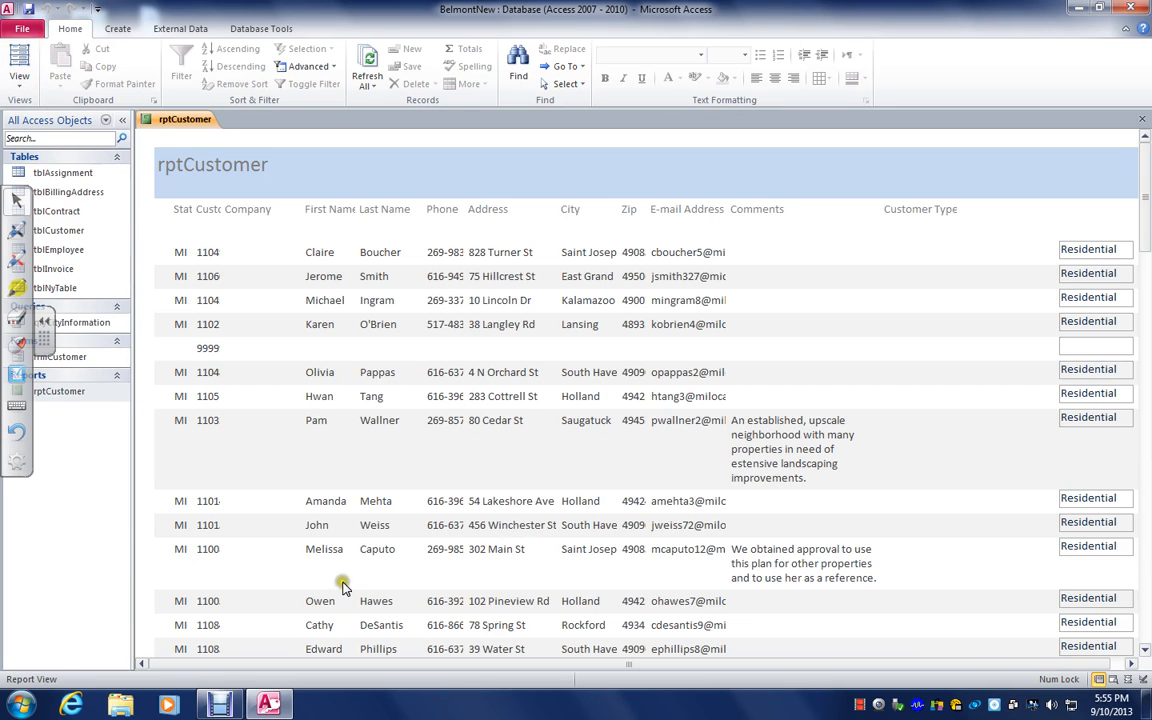
left_click(18, 78)
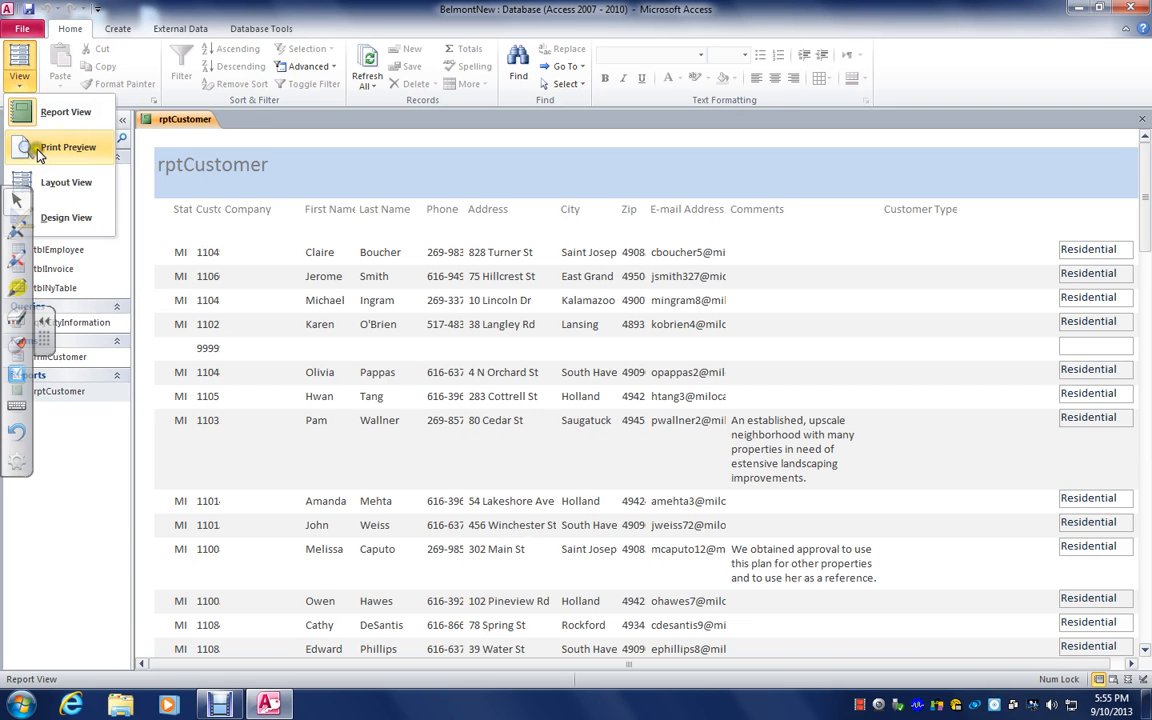
left_click(50, 148)
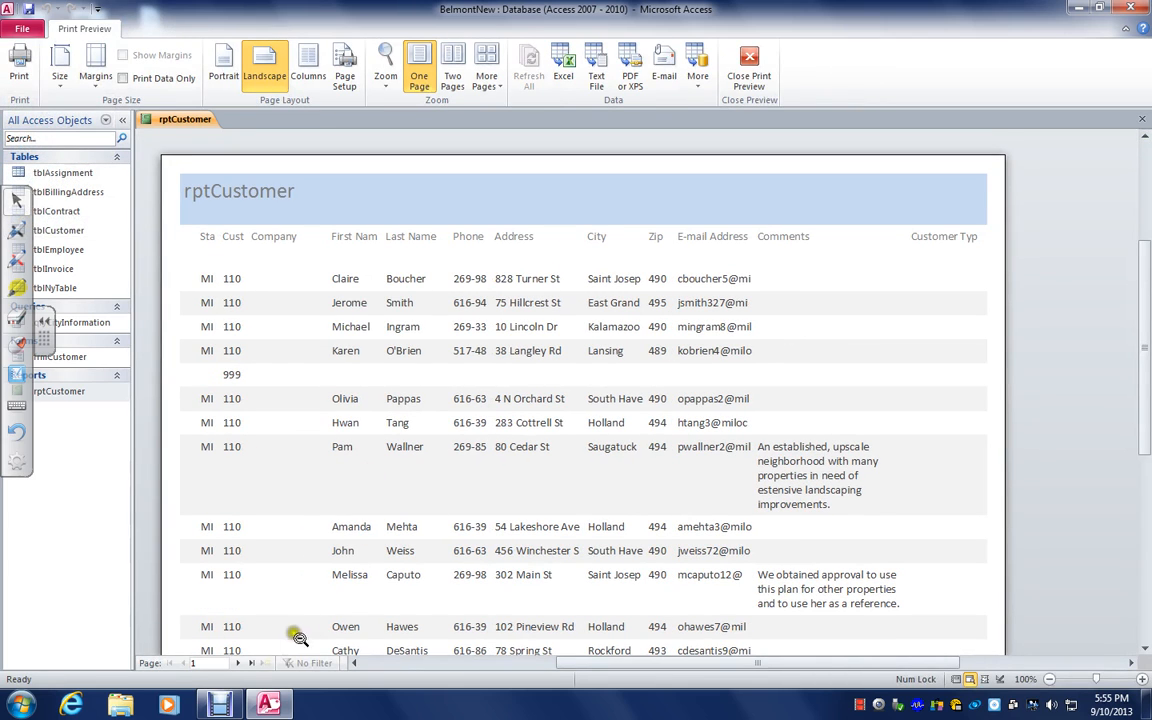
left_click(243, 664)
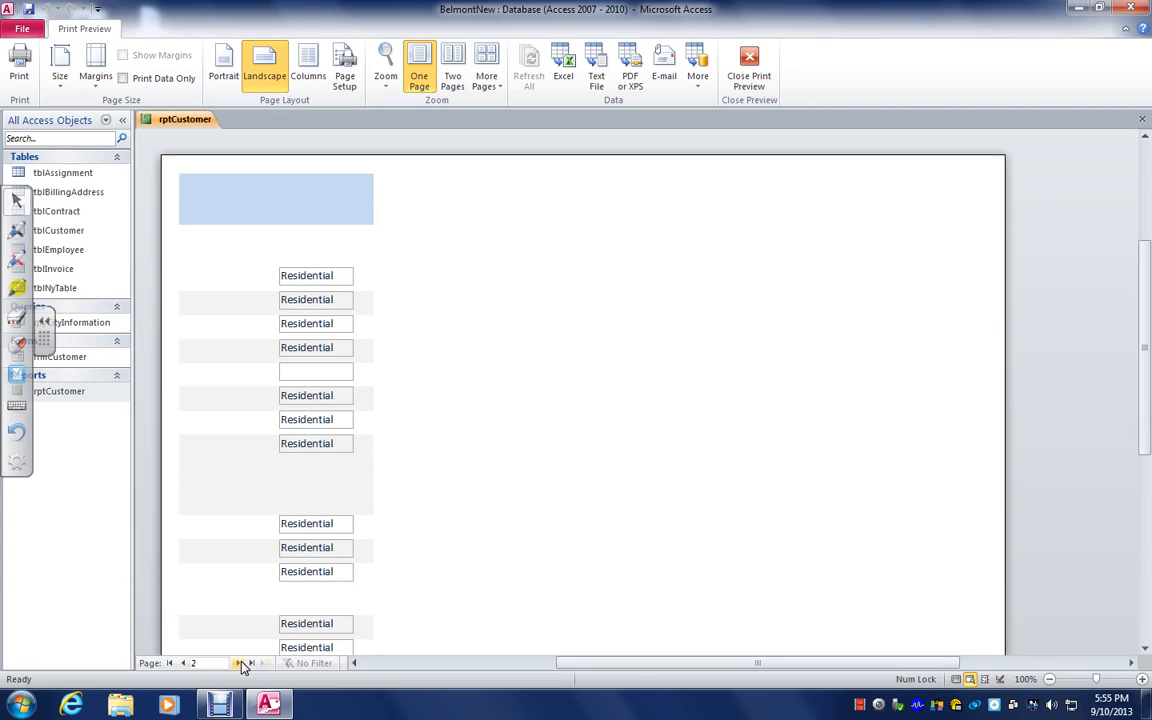
left_click(251, 663)
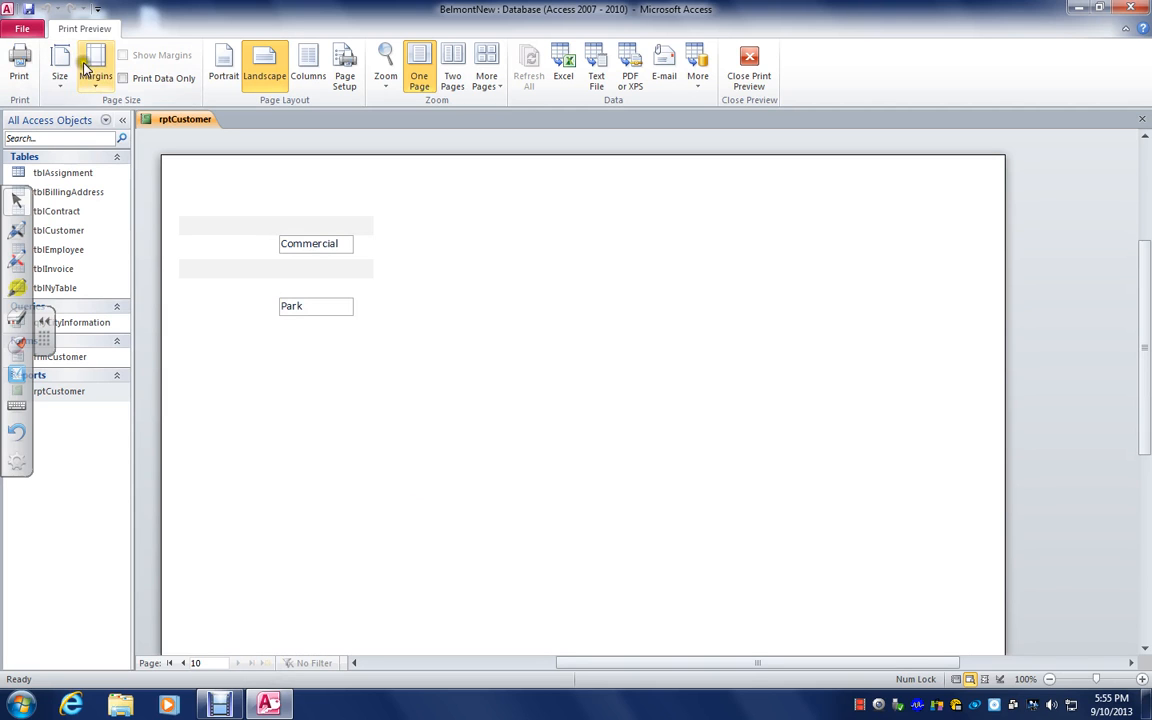
left_click(749, 65)
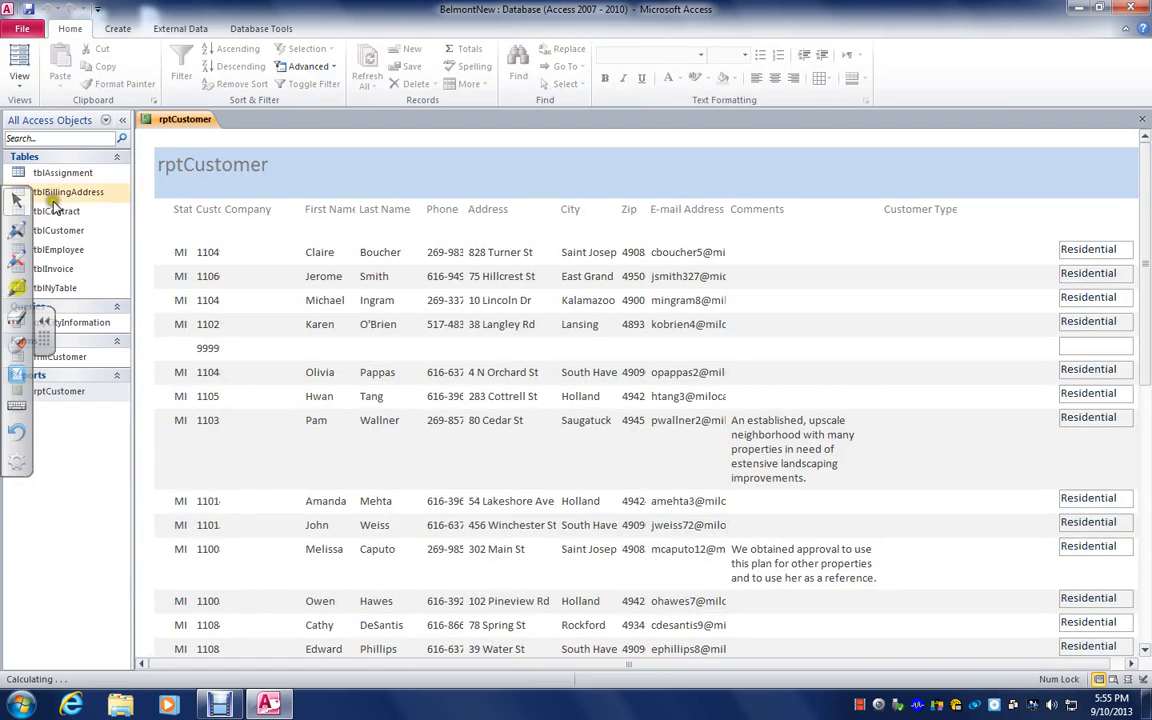
Return to Design View and undo the CustomerType move and the widening of the report
left_click(19, 55)
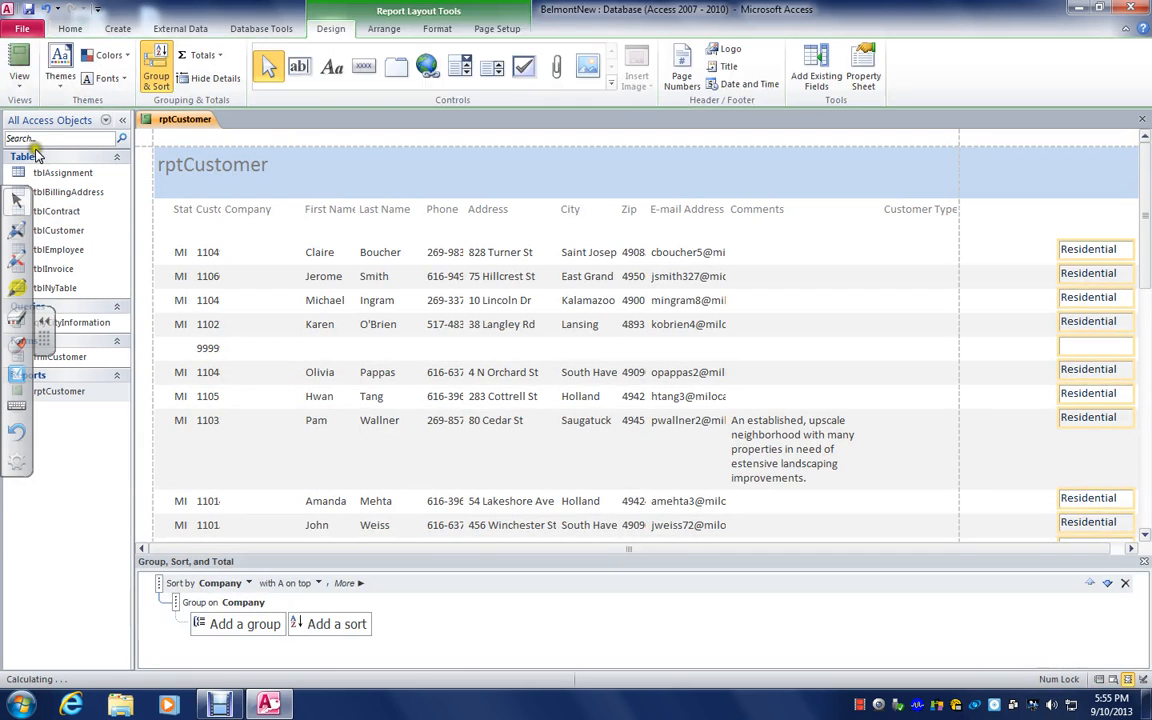
left_click(19, 82)
left_click(55, 213)
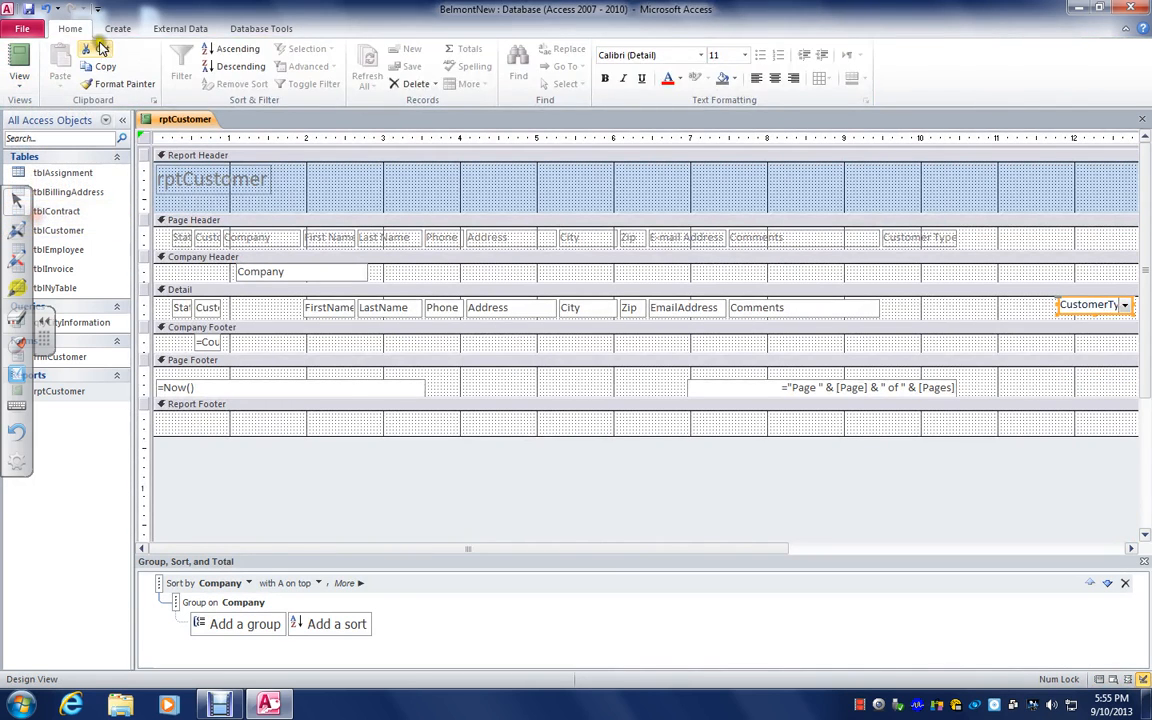
left_click(48, 9)
left_click(48, 9)
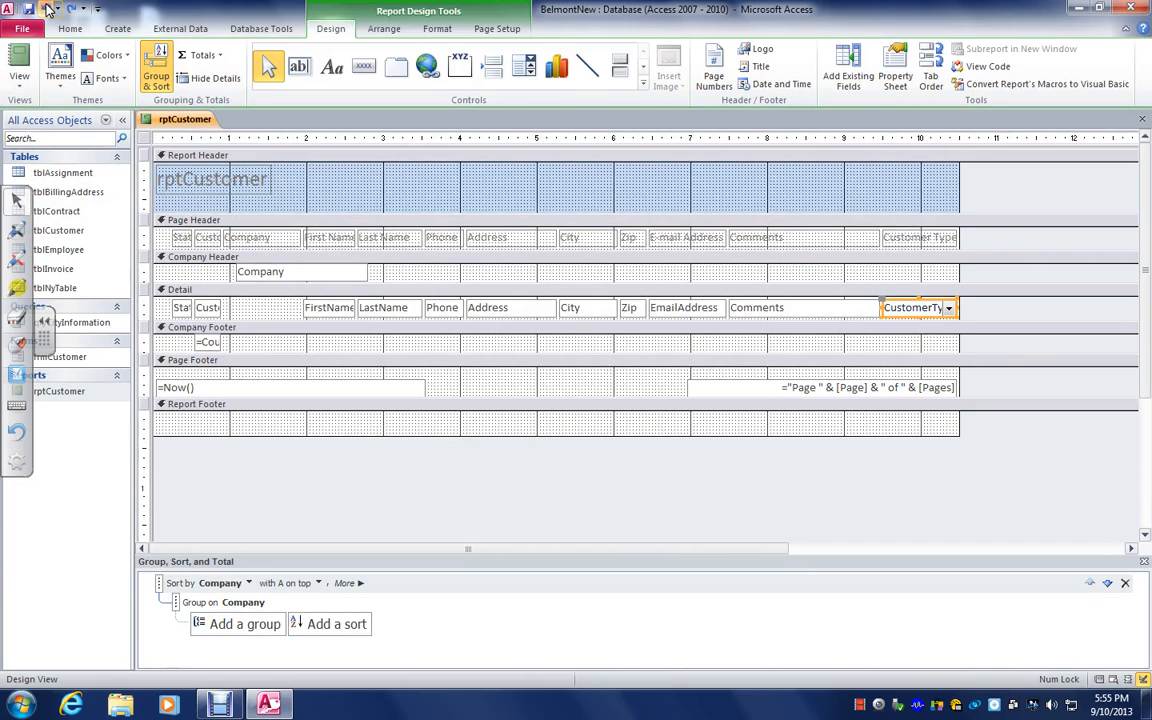
Display the report in Print Preview again and examine its last page
left_click(17, 68)
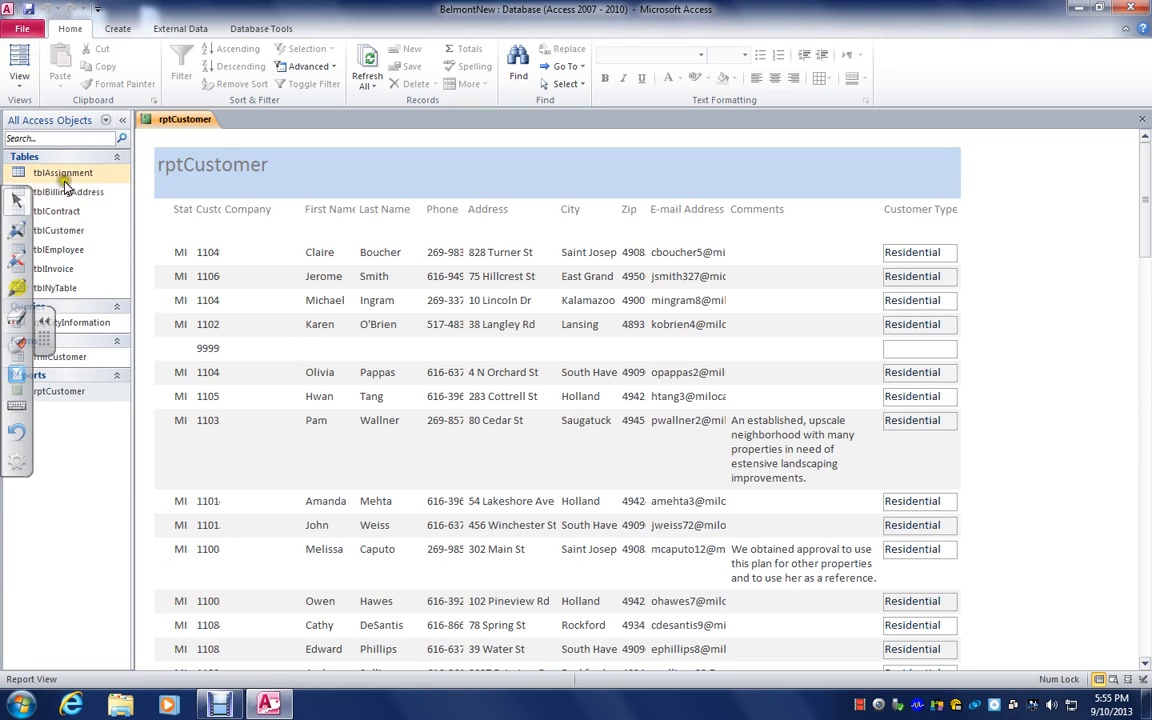
left_click(19, 78)
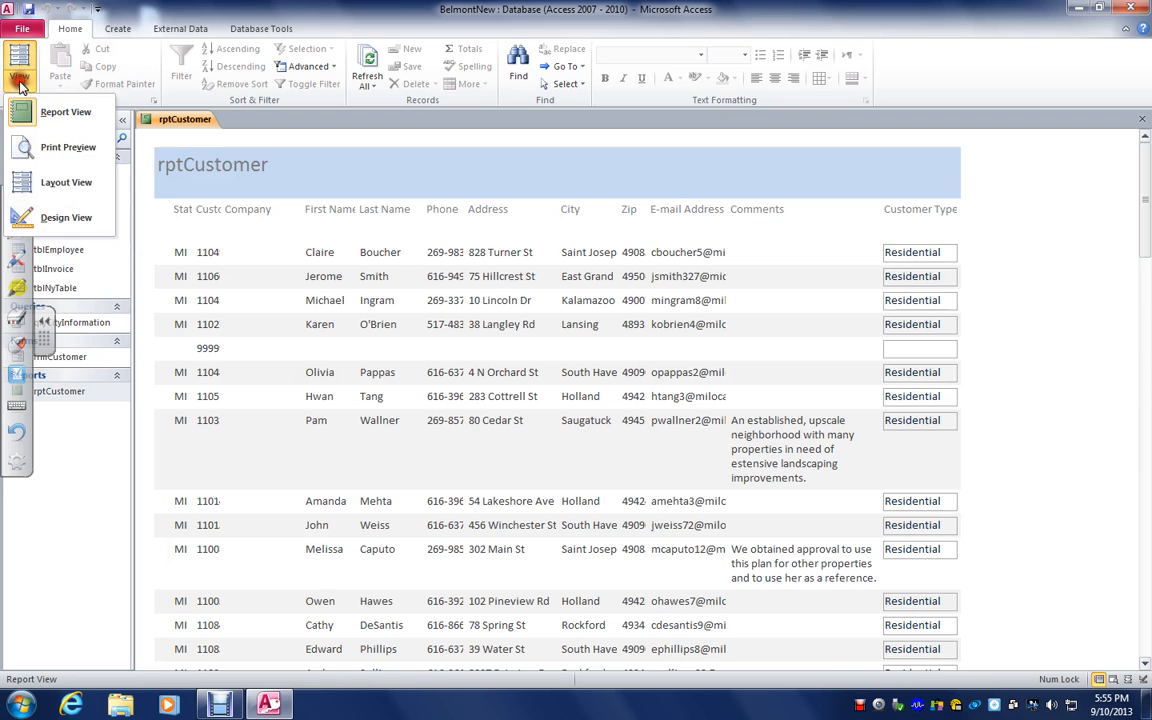
left_click(36, 145)
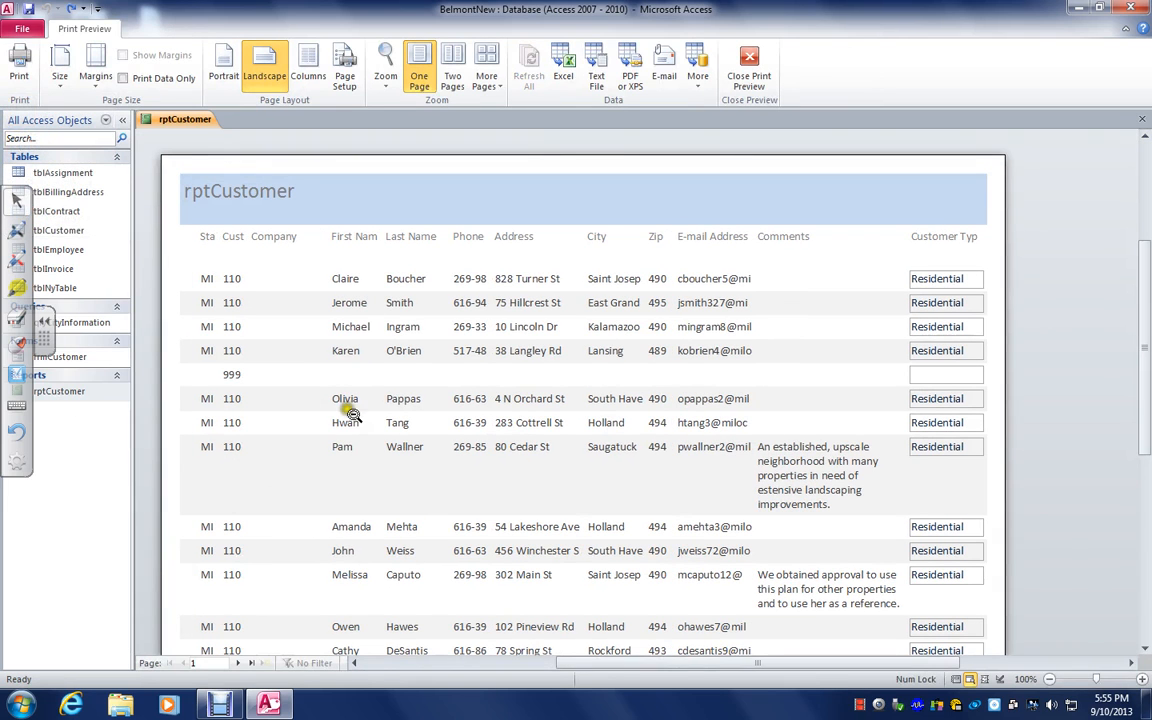
left_click(250, 663)
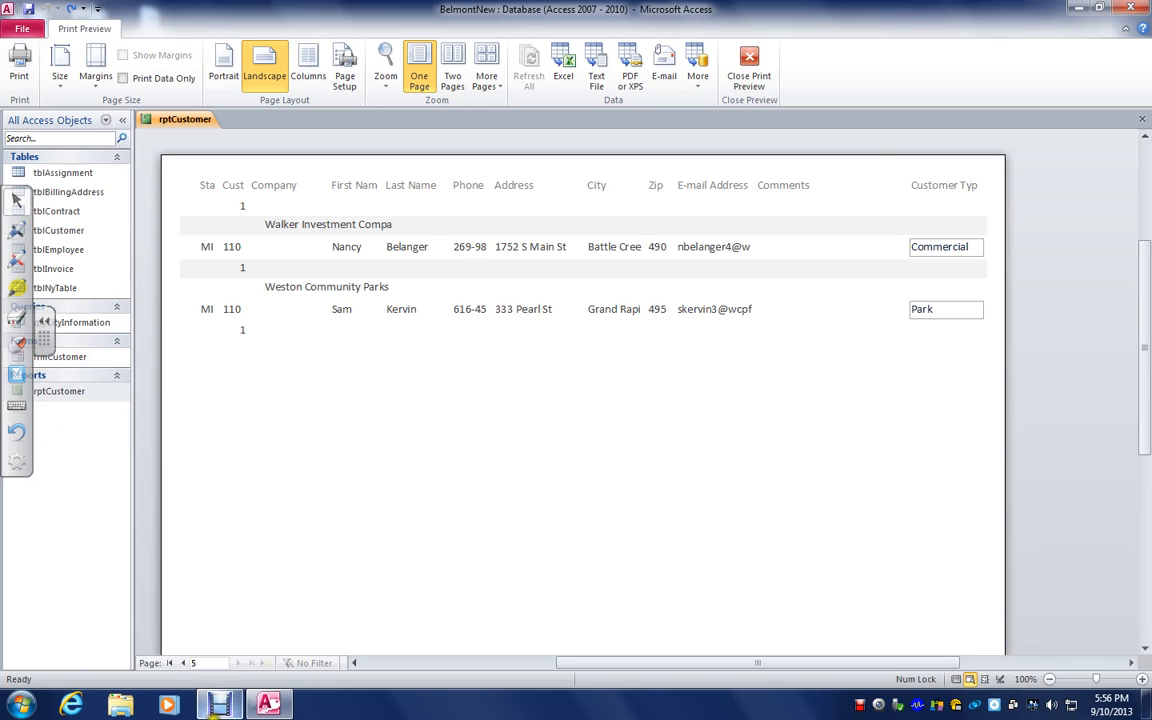
left_click(219, 705)
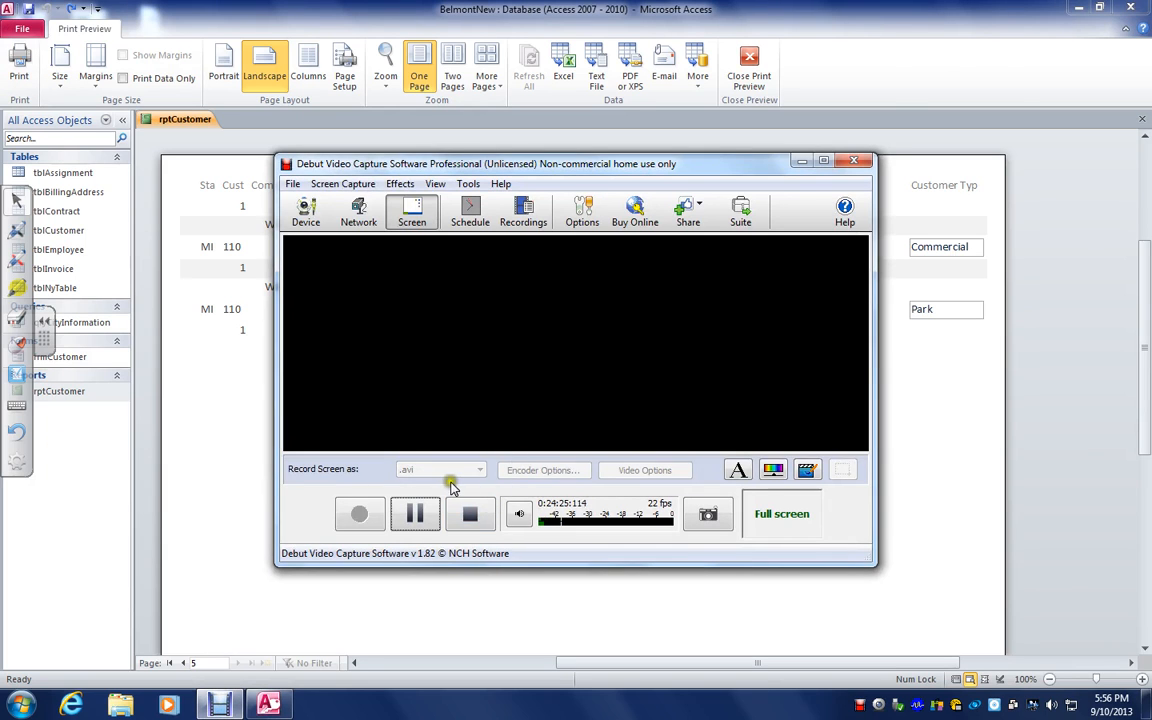